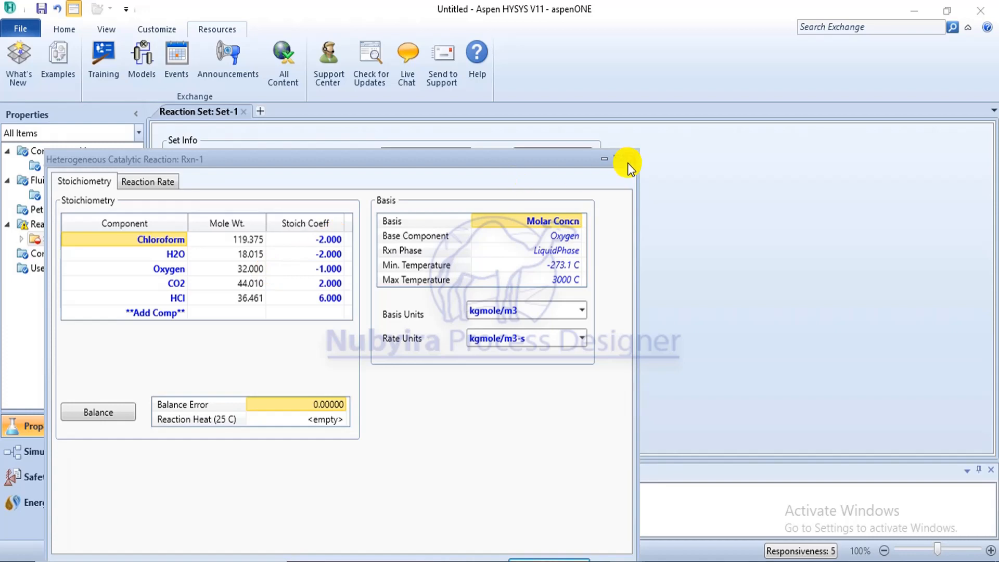
- Close the existing reaction's window, launch a second Aspen HYSYS V11 instance, and start a new case in it
{"action": "left_click", "coordinate": [629, 158]}
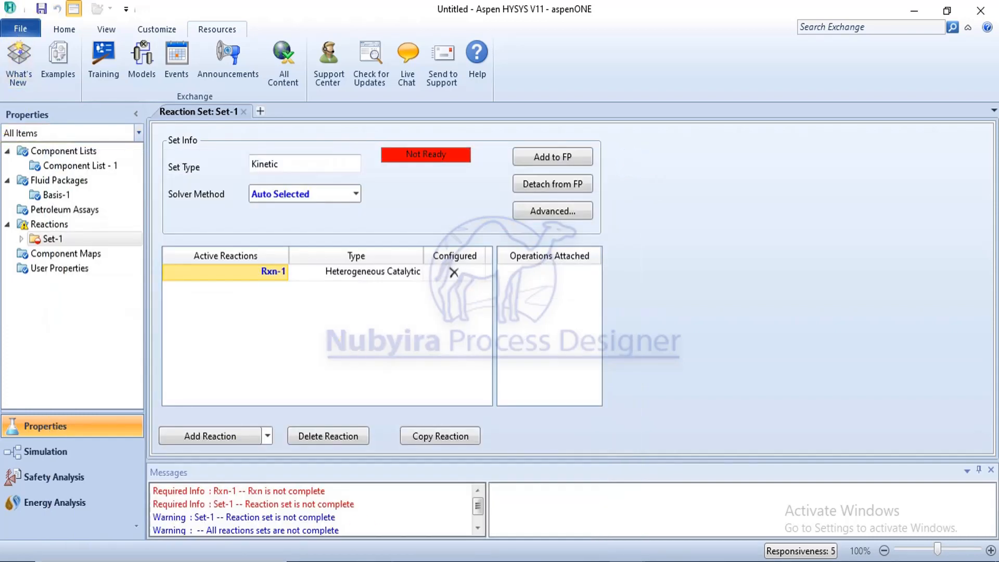
{"action": "key", "text": "super"}
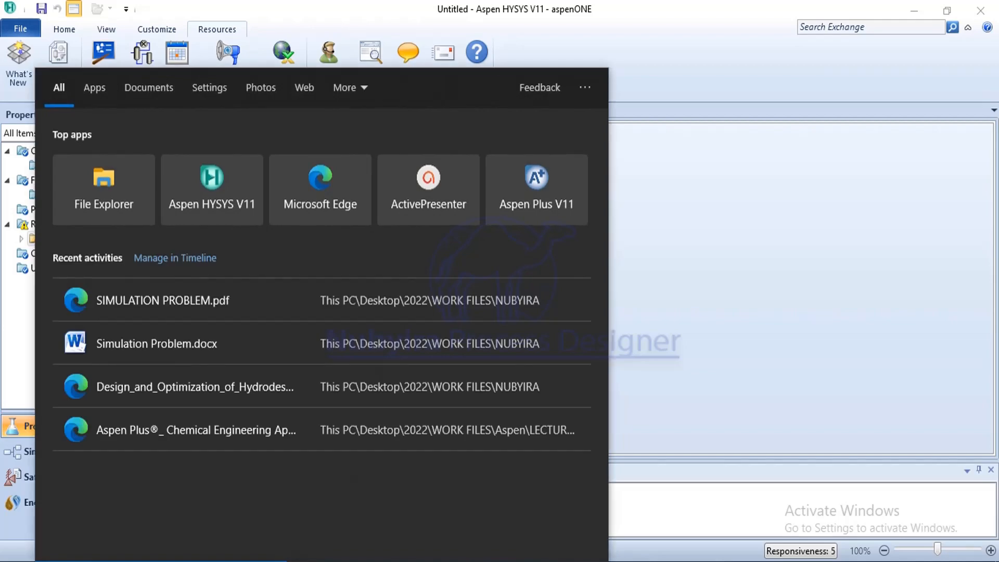
{"action": "type", "text": "hys"}
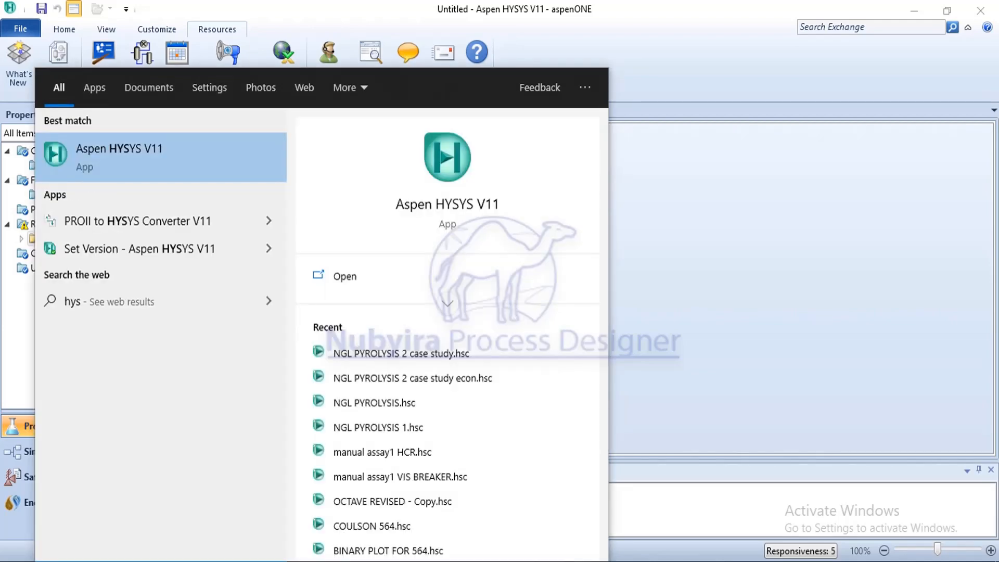
{"action": "left_click", "coordinate": [352, 274]}
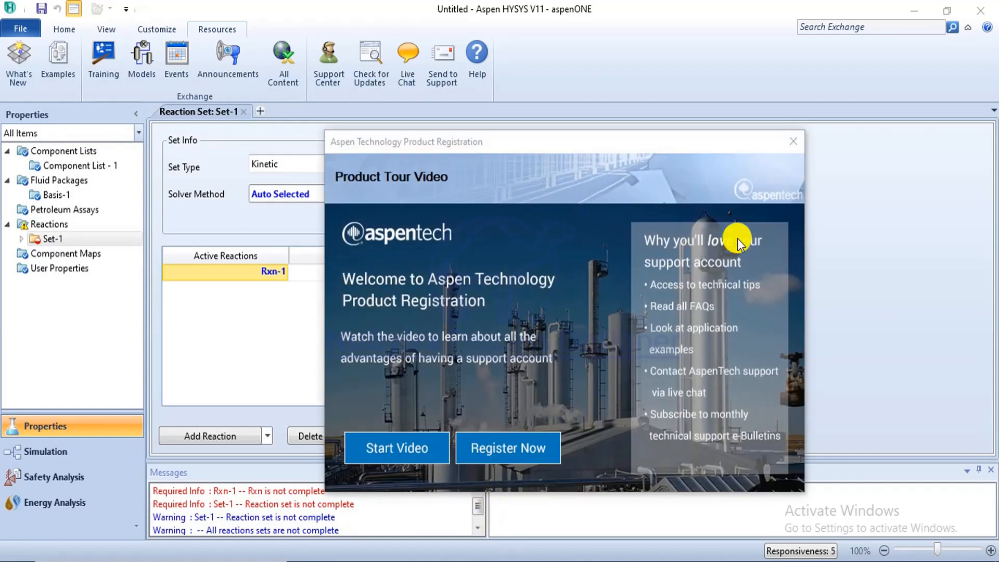
{"action": "left_click", "coordinate": [782, 143]}
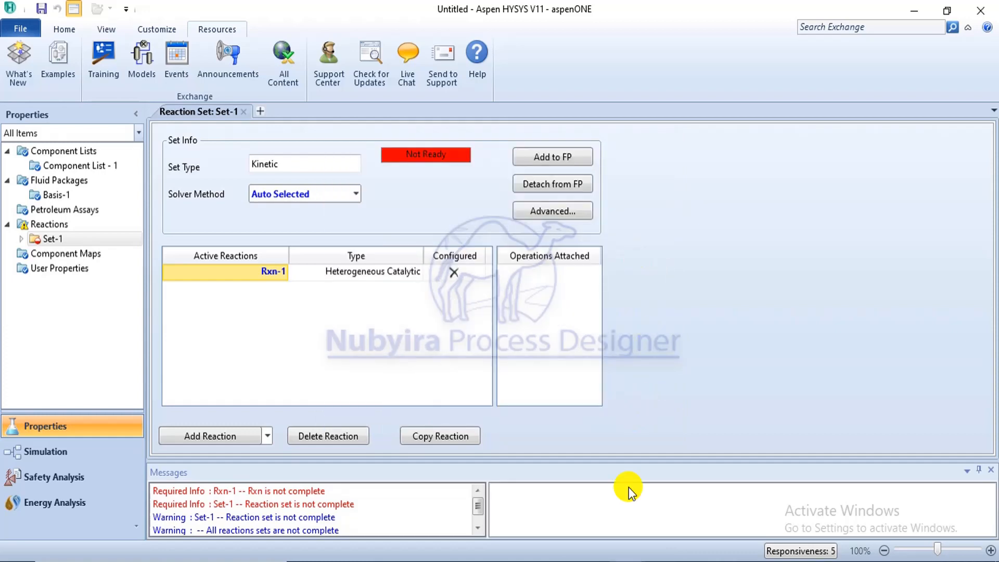
{"action": "mouse_move", "coordinate": [622, 561]}
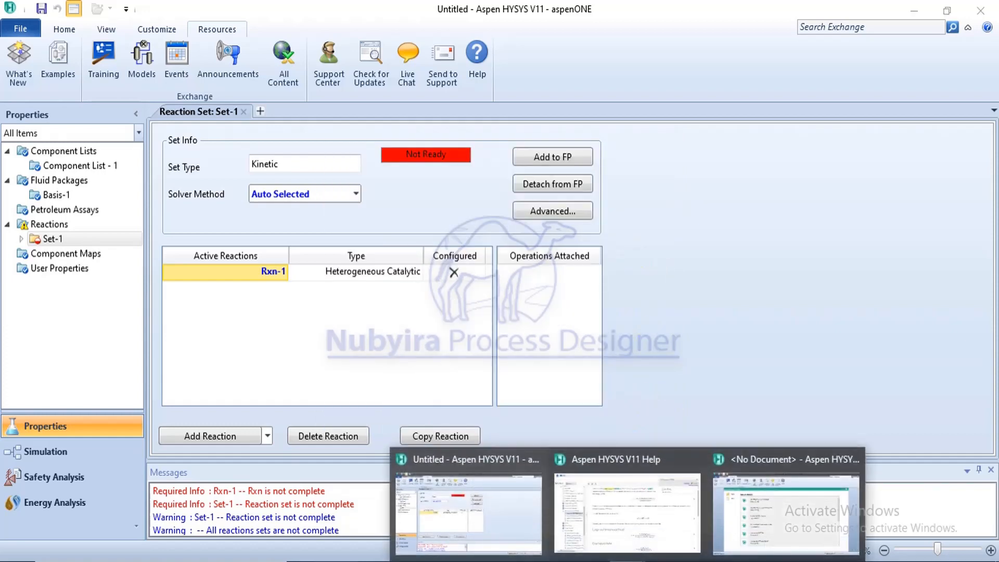
{"action": "left_click", "coordinate": [798, 539]}
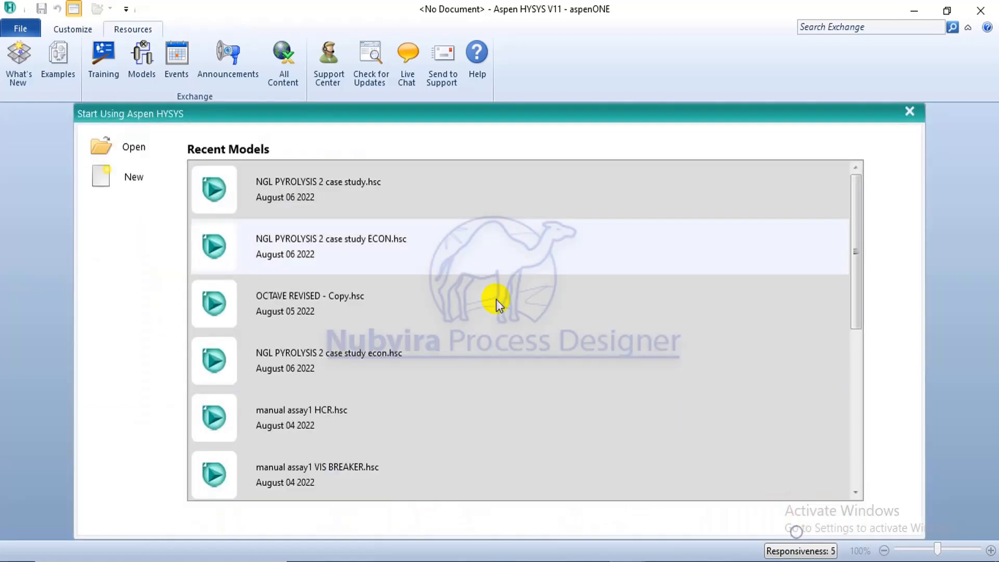
{"action": "left_click", "coordinate": [117, 174]}
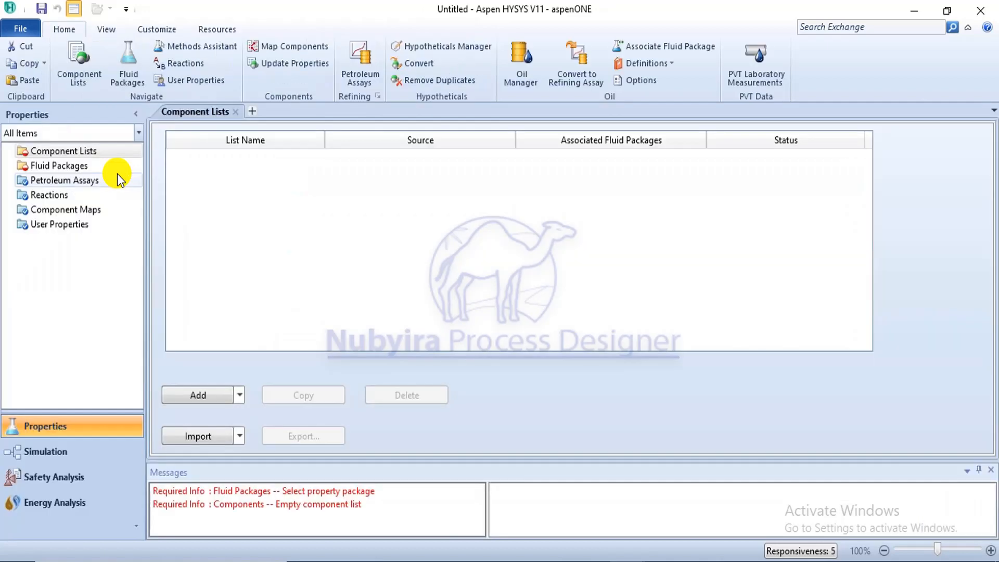
- Create a new reaction set and add a Heterogeneous Catalytic reaction from the Hysys reactant source to it
{"action": "left_click", "coordinate": [84, 194]}
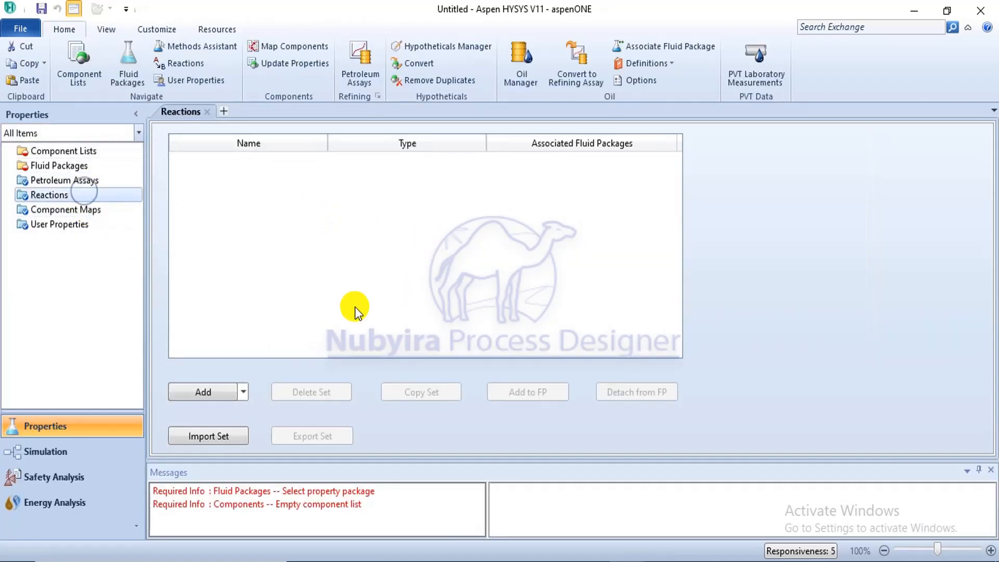
{"action": "left_click", "coordinate": [182, 391]}
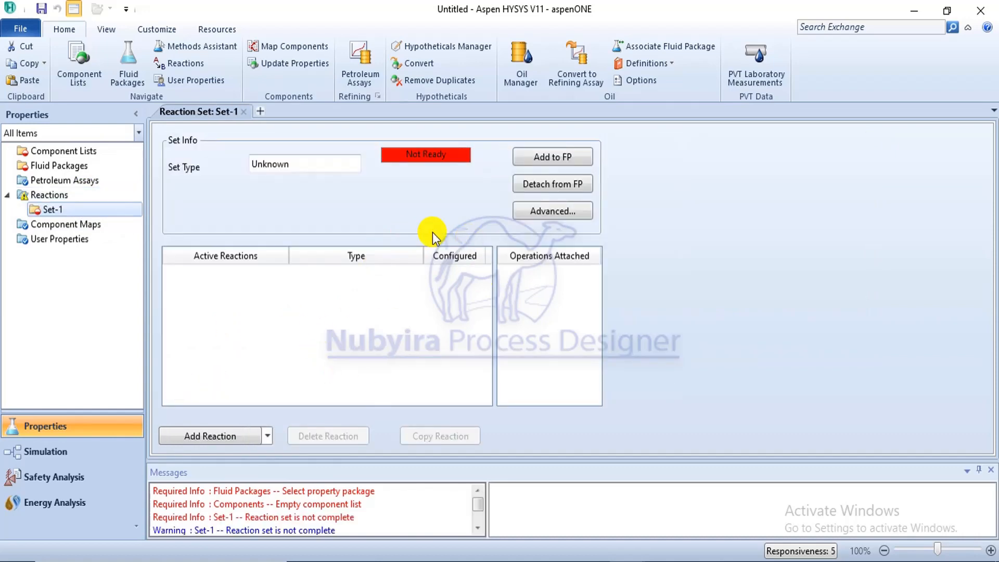
{"action": "left_click", "coordinate": [249, 436]}
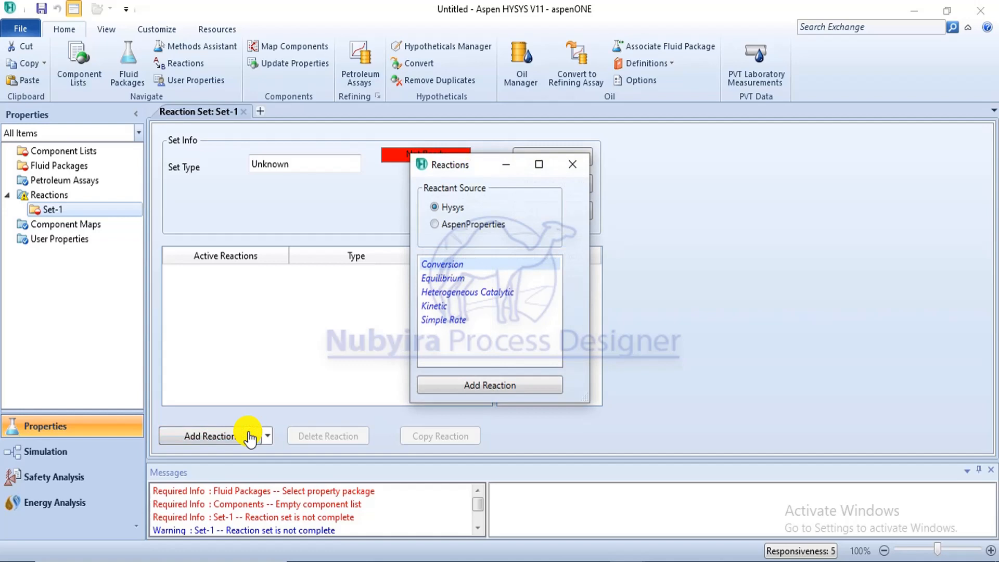
{"action": "left_click", "coordinate": [457, 293]}
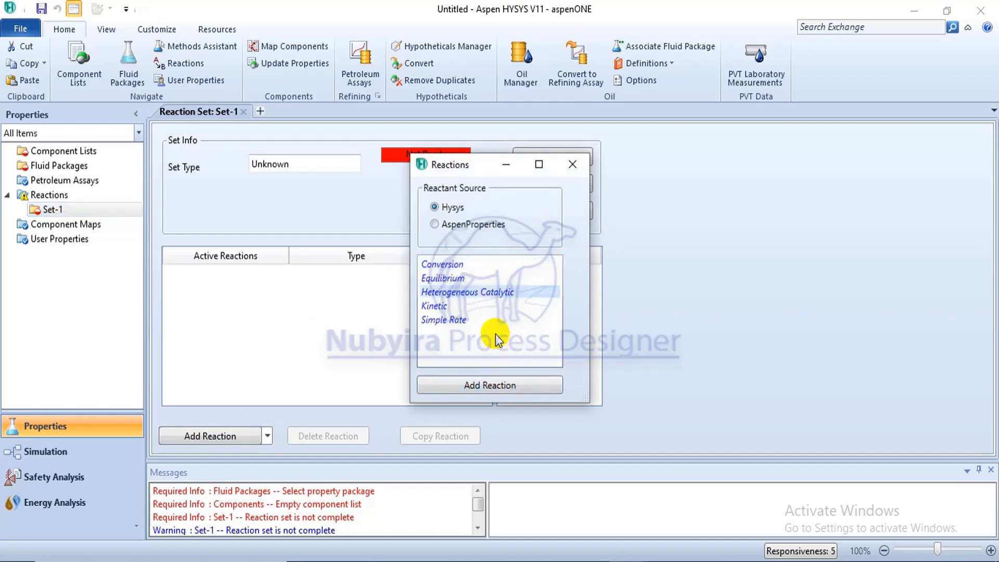
{"action": "left_click", "coordinate": [505, 385]}
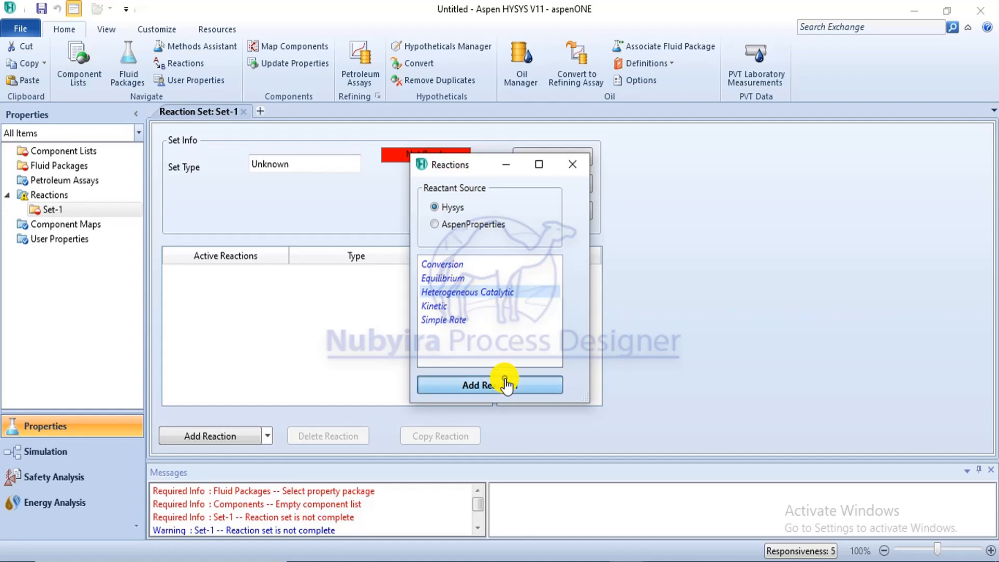
{"action": "left_click", "coordinate": [568, 168]}
- Open the new heterogeneous catalytic reaction and read its kinetics equation help
{"action": "double_click", "coordinate": [263, 273]}
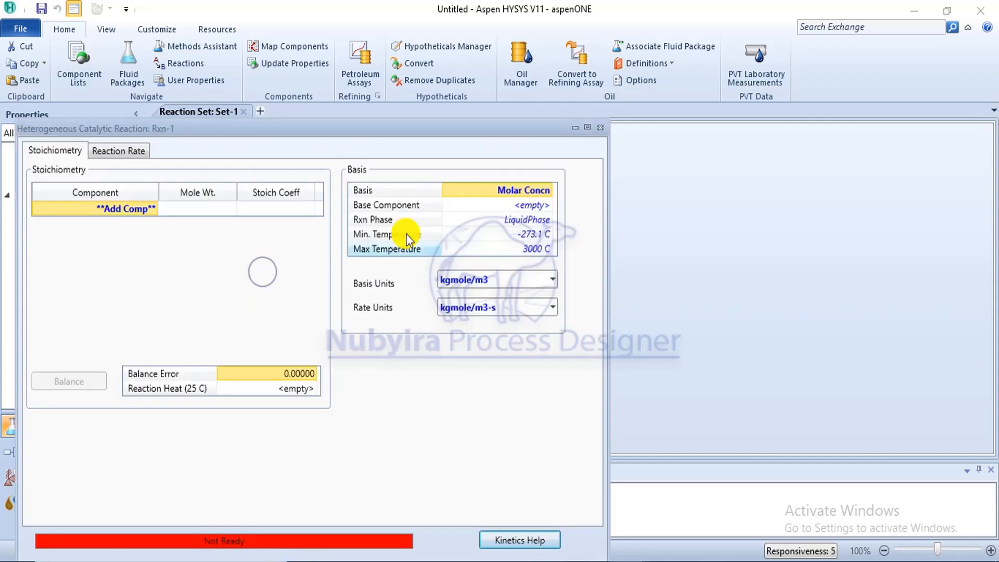
{"action": "left_click_drag", "start_coordinate": [333, 131], "coordinate": [408, 68]}
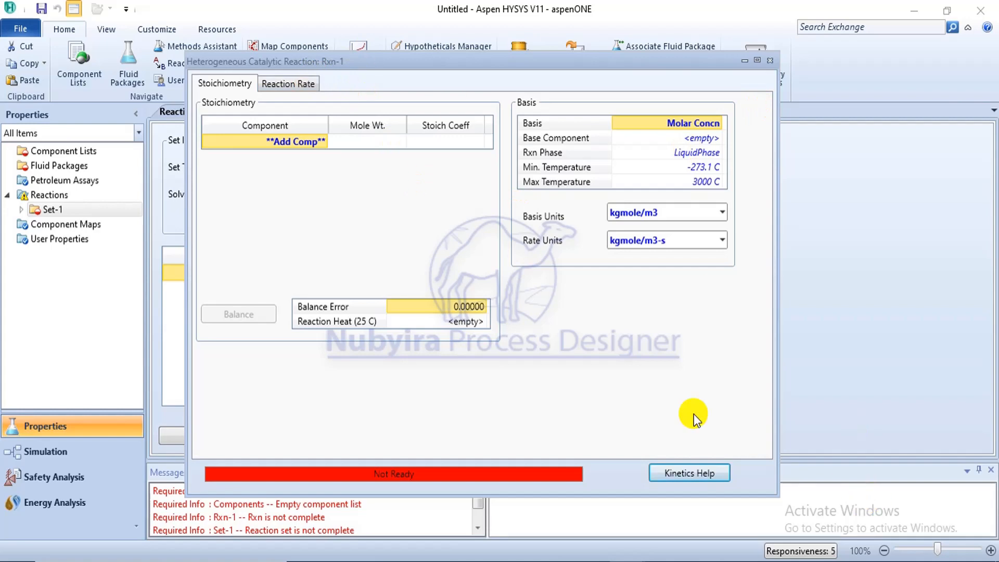
{"action": "left_click", "coordinate": [677, 468]}
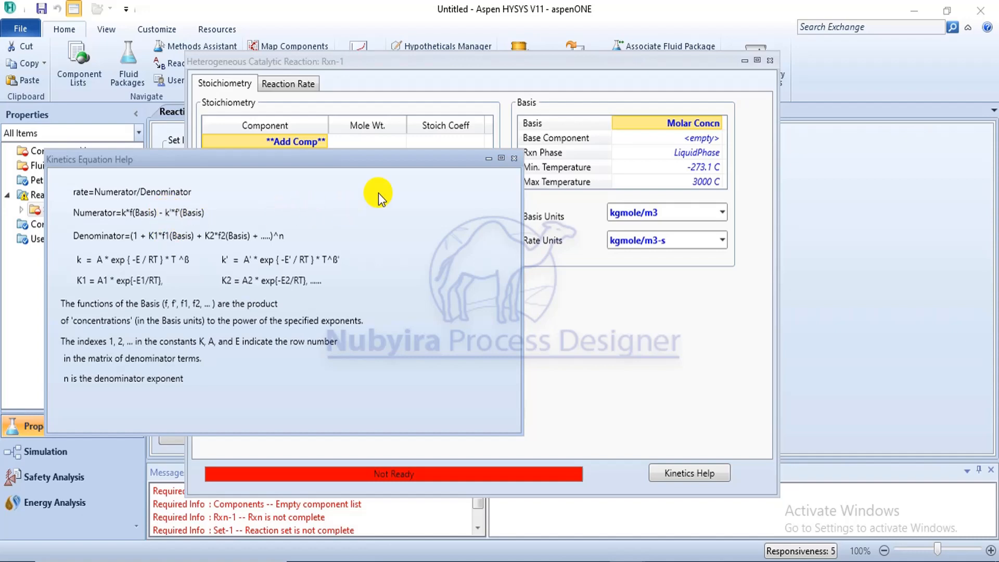
{"action": "left_click", "coordinate": [515, 160]}
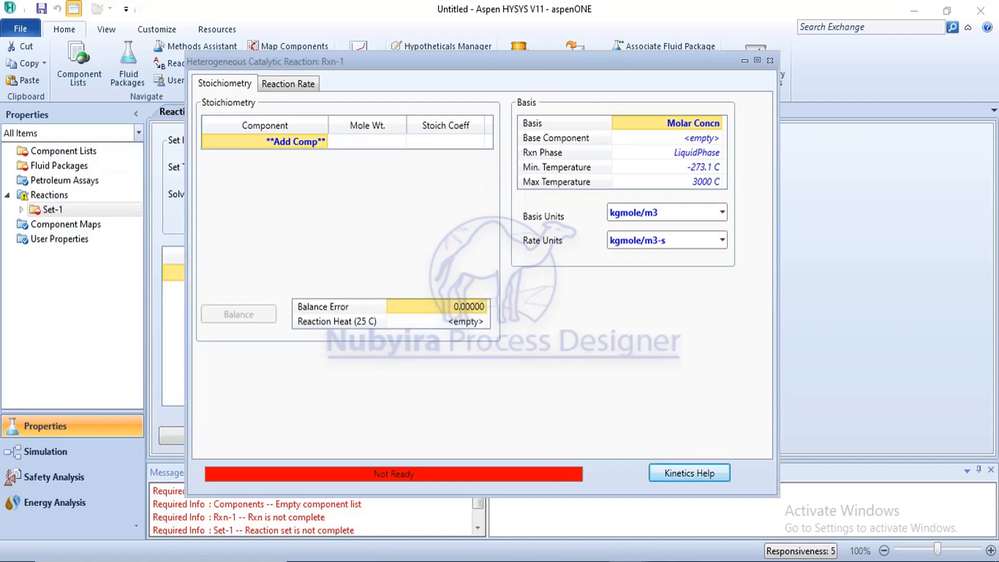
- Check the rate expressions in SIMULATION PROBLEM.pdf in Microsoft Edge, then return to Aspen HYSYS and display the reaction's rate parameters
{"action": "left_click", "coordinate": [380, 561]}
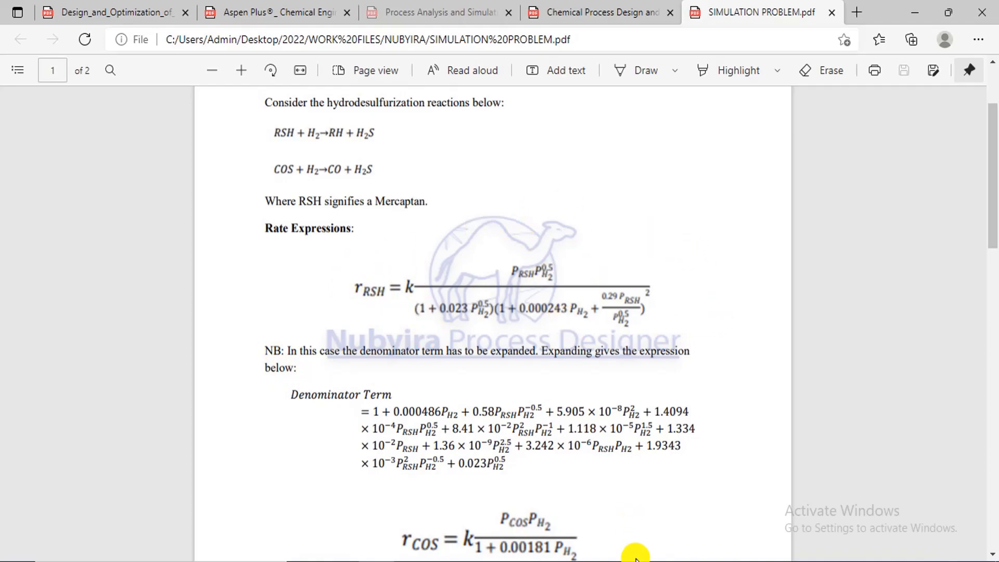
{"action": "mouse_move", "coordinate": [636, 557]}
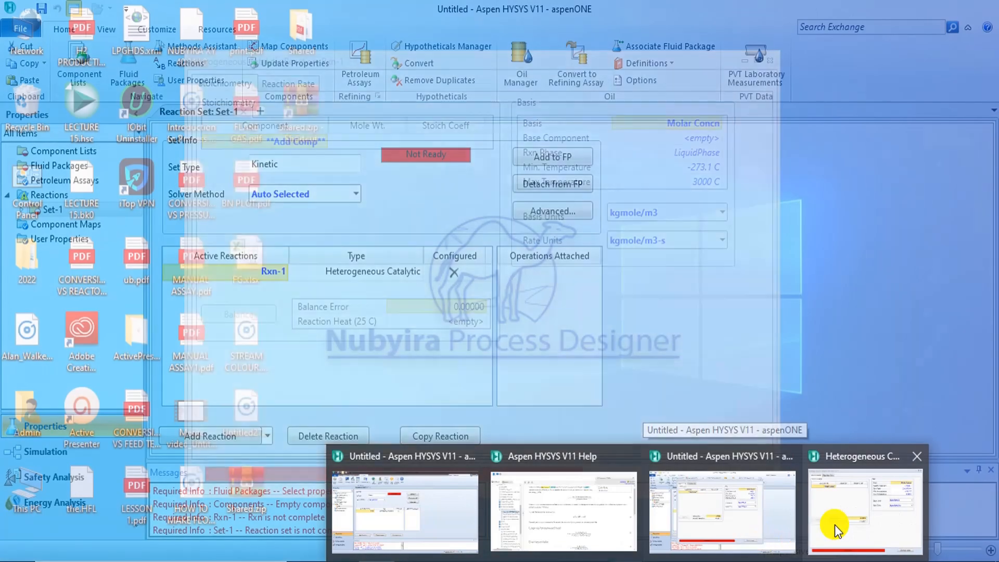
{"action": "left_click", "coordinate": [835, 524]}
{"action": "left_click", "coordinate": [276, 82]}
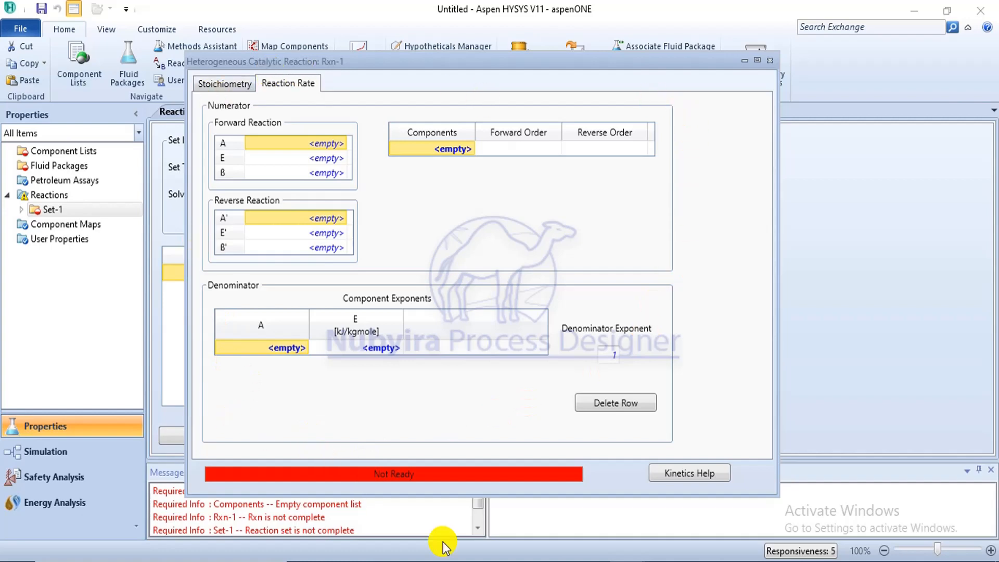
- Review the expanded denominator term and the Table 2 kinetic data in SIMULATION PROBLEM.pdf, then return to the HYSYS reaction window
{"action": "left_click", "coordinate": [357, 531]}
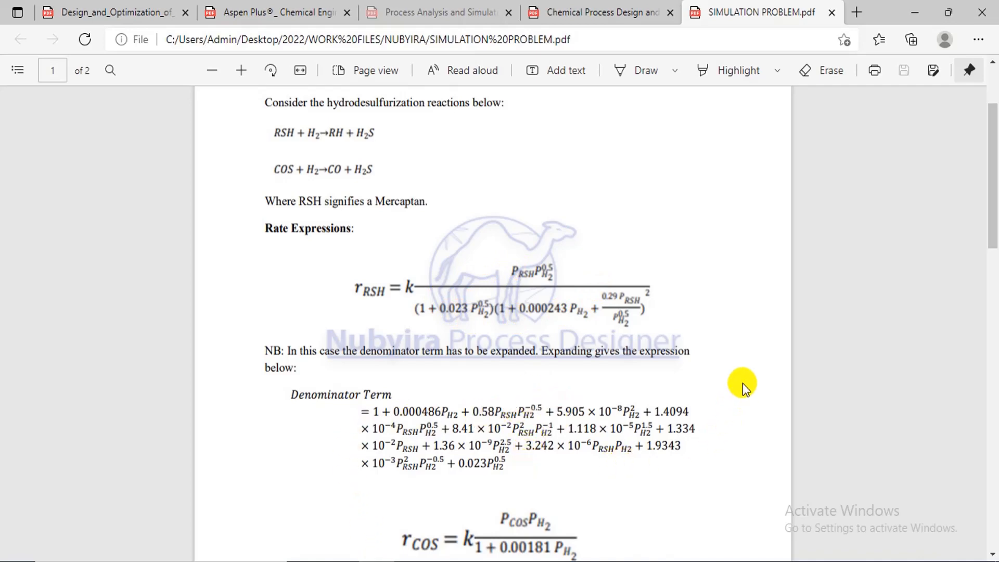
{"action": "left_click_drag", "start_coordinate": [988, 200], "coordinate": [980, 234]}
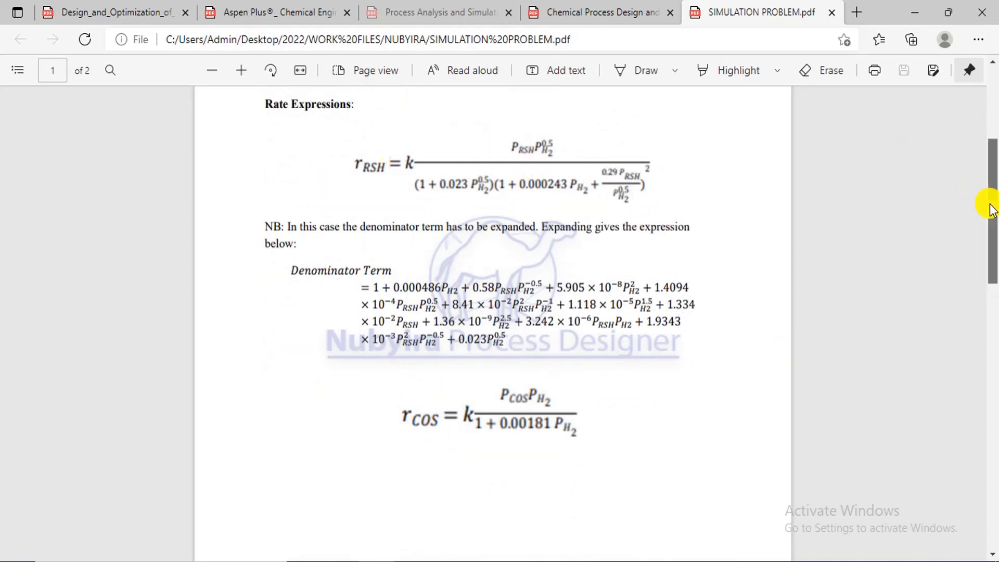
{"action": "left_click_drag", "start_coordinate": [988, 205], "coordinate": [994, 376]}
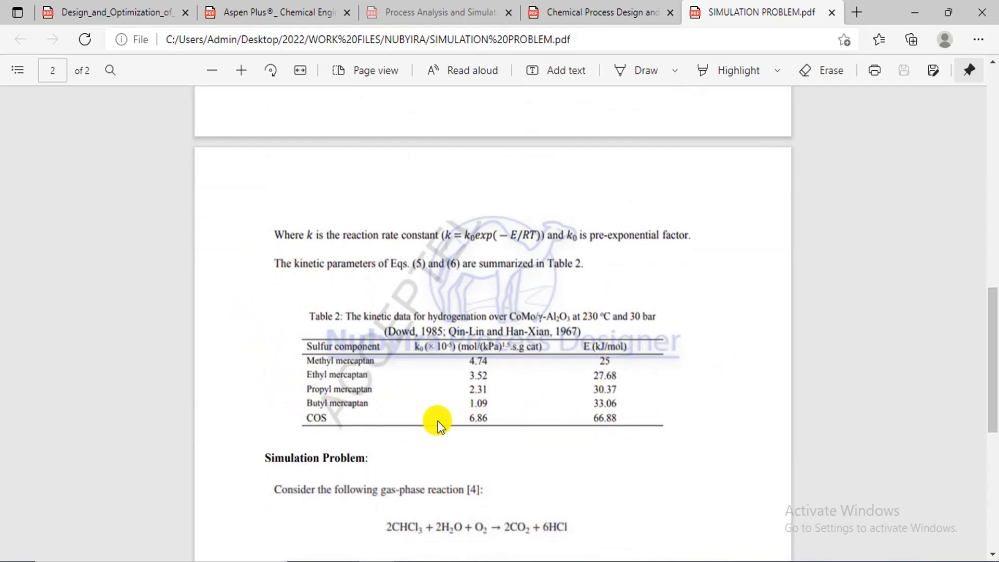
{"action": "left_click_drag", "start_coordinate": [988, 345], "coordinate": [995, 202]}
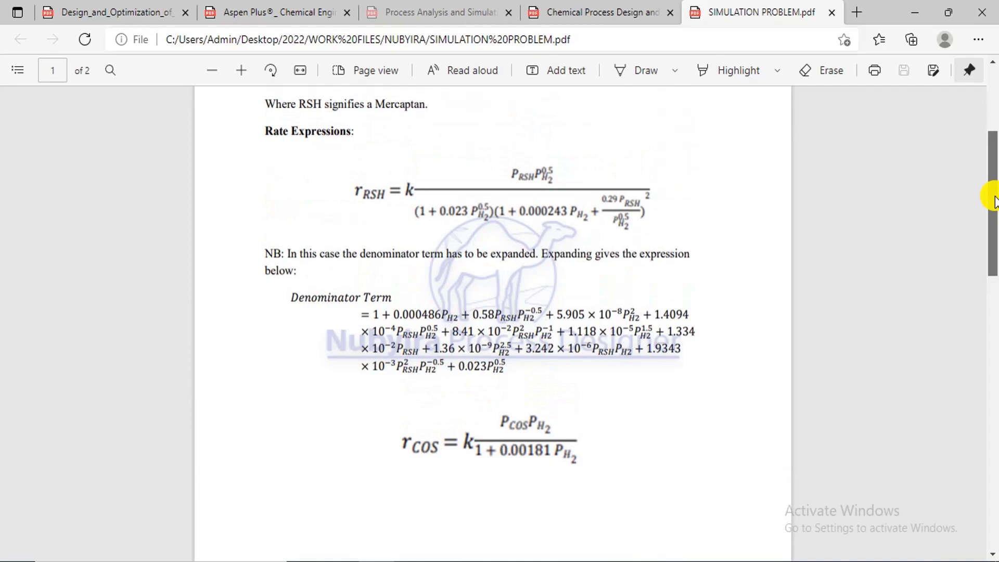
{"action": "mouse_move", "coordinate": [627, 560]}
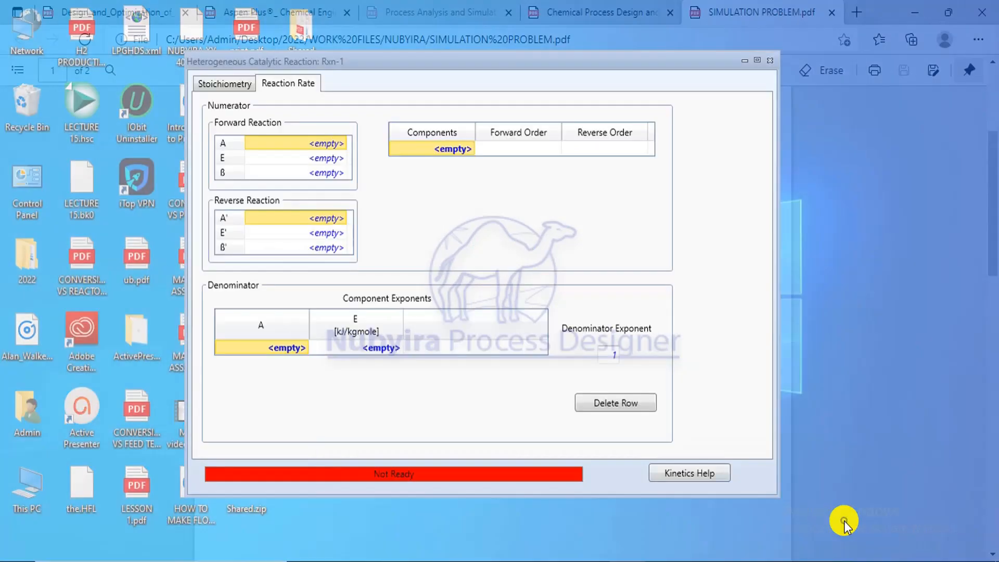
{"action": "left_click", "coordinate": [844, 518]}
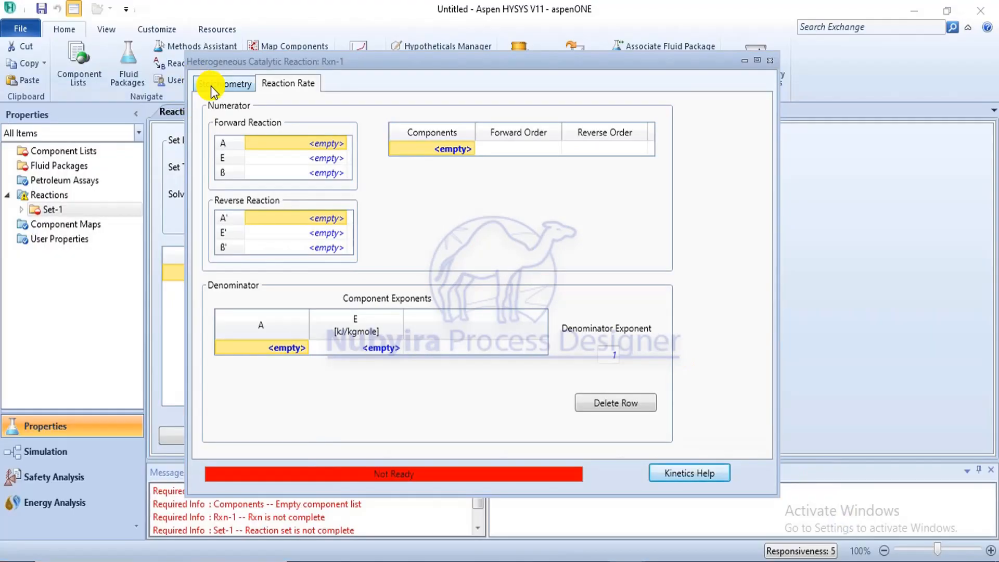
- Examine the reaction's stoichiometry and basis settings, including the available rate units
{"action": "left_click", "coordinate": [211, 86]}
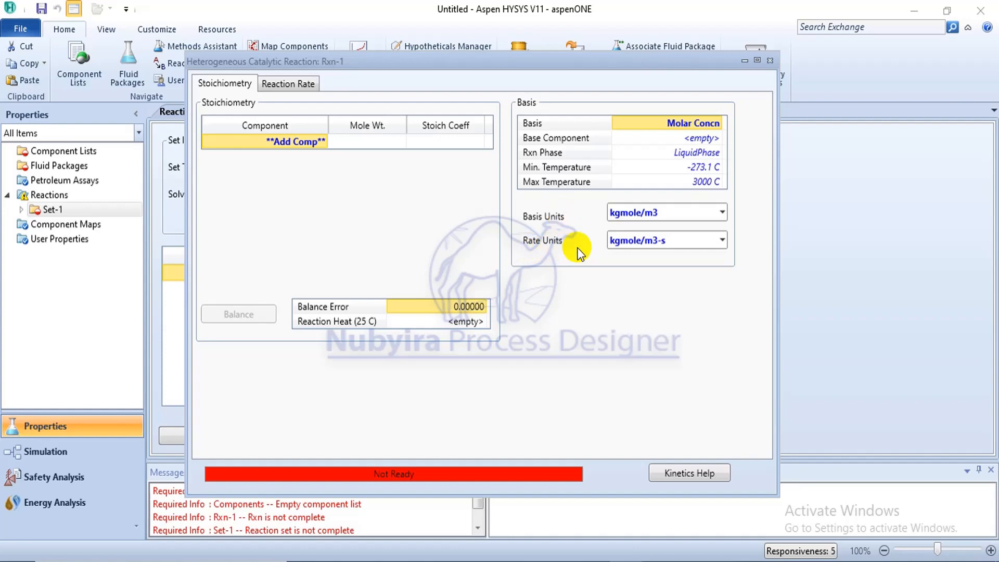
{"action": "left_click", "coordinate": [721, 238]}
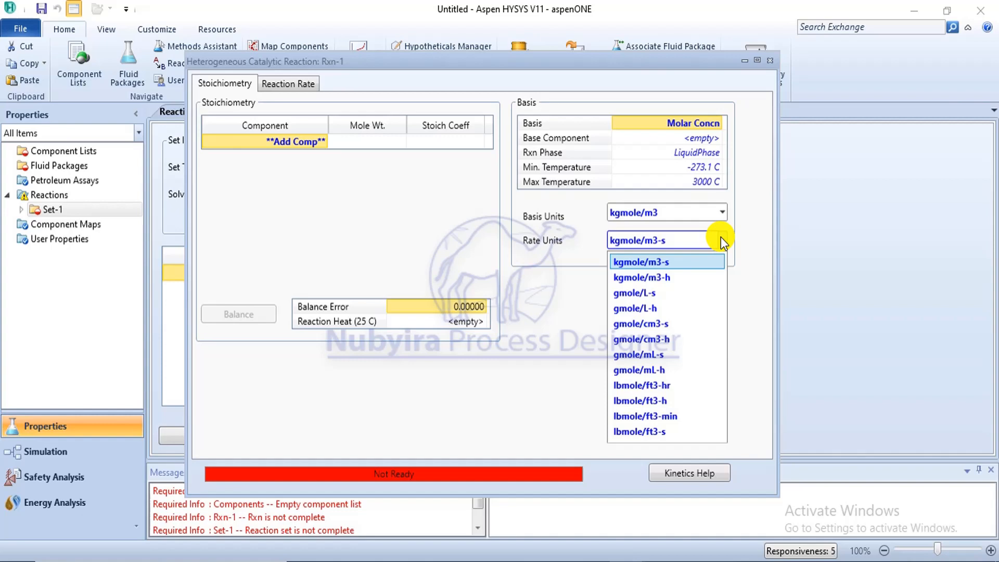
{"action": "left_click", "coordinate": [721, 241]}
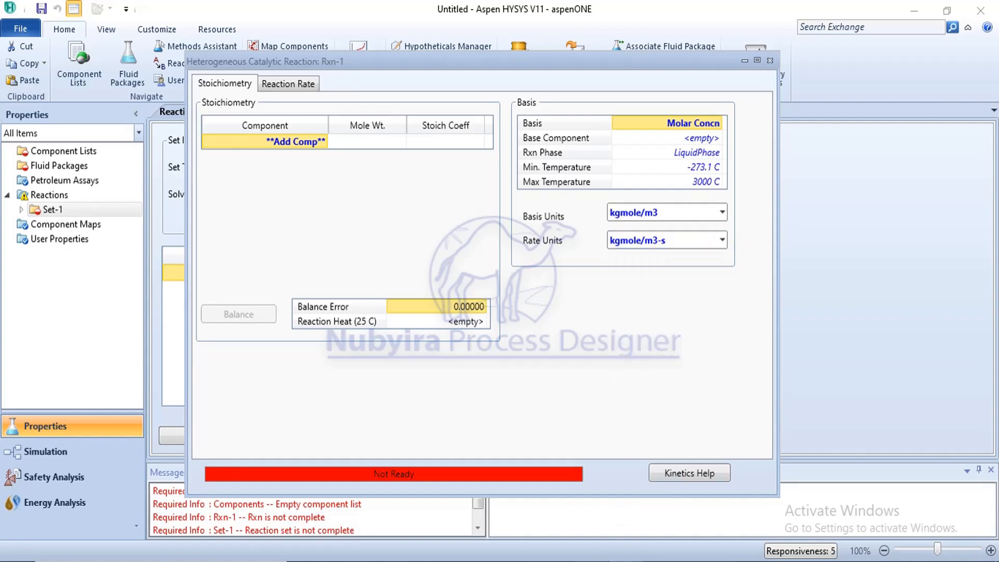
- Switch to SIMULATION PROBLEM.pdf and examine the mercaptan rate expression and the units of the pre-exponential factors in Table 2
{"action": "mouse_move", "coordinate": [386, 561]}
{"action": "left_click", "coordinate": [391, 520]}
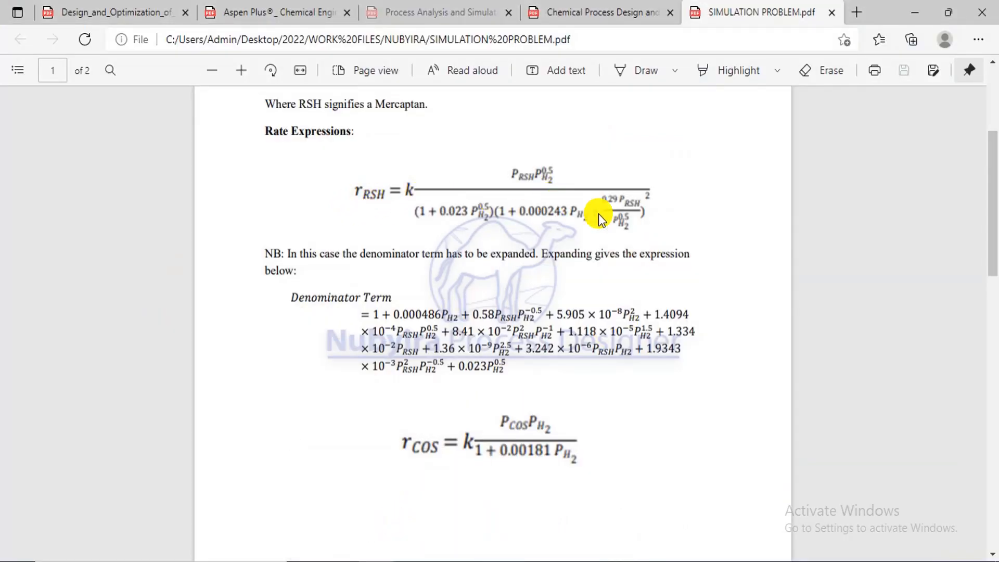
{"action": "left_click_drag", "start_coordinate": [994, 205], "coordinate": [994, 371]}
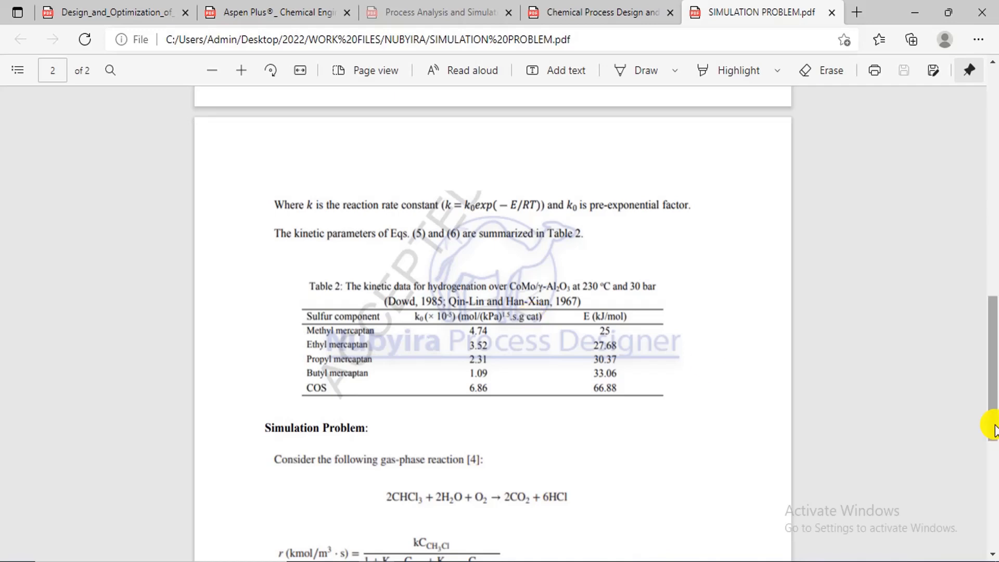
{"action": "left_click_drag", "start_coordinate": [991, 422], "coordinate": [993, 253]}
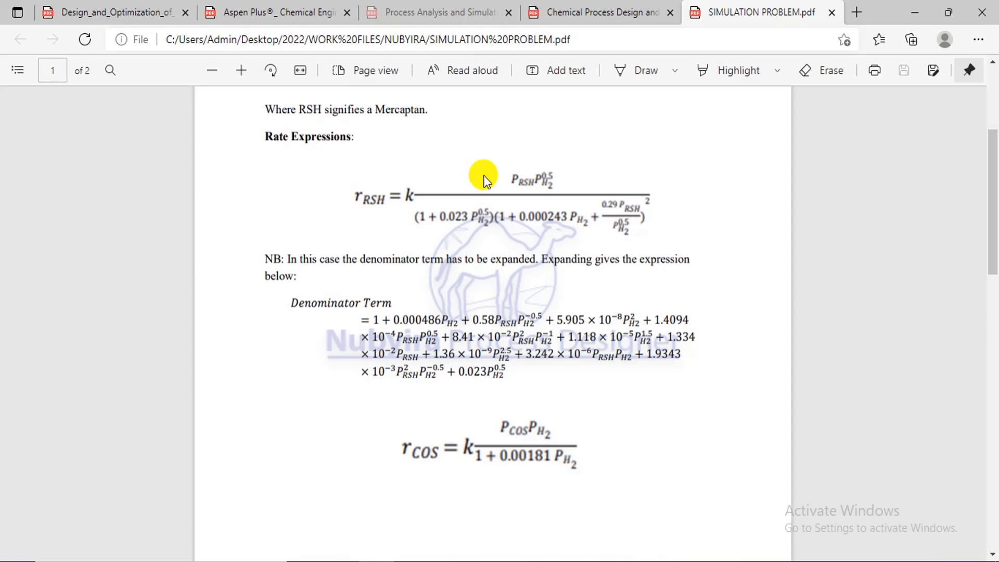
- Return to Aspen HYSYS and examine the available rate units for the reaction, followed by its rate parameter inputs
{"action": "mouse_move", "coordinate": [640, 560]}
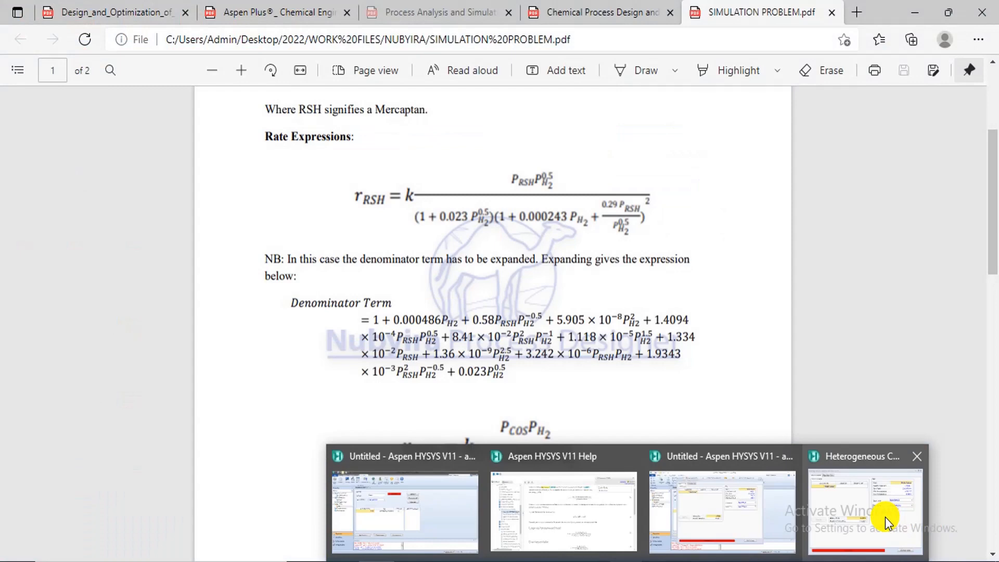
{"action": "left_click", "coordinate": [886, 516]}
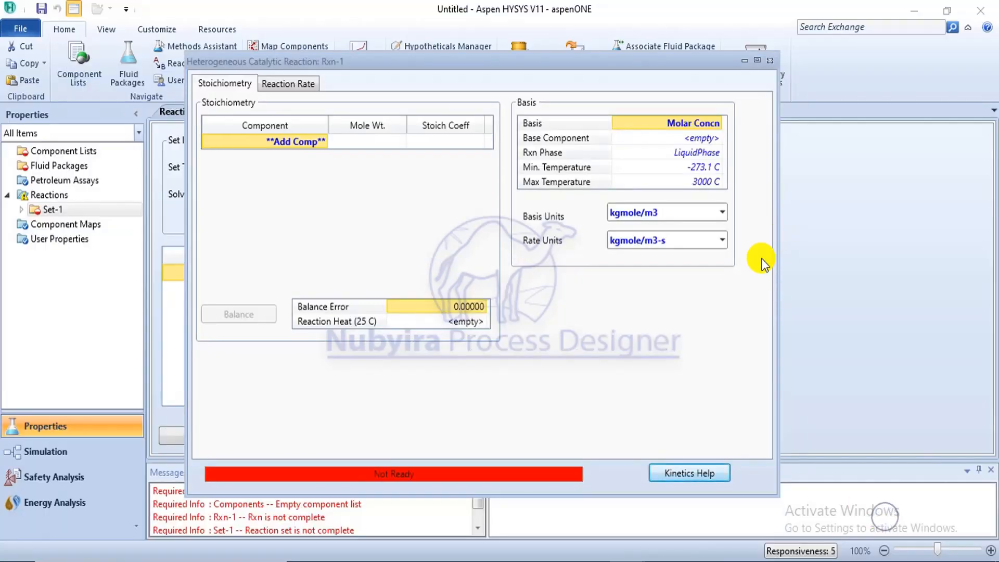
{"action": "left_click", "coordinate": [722, 240]}
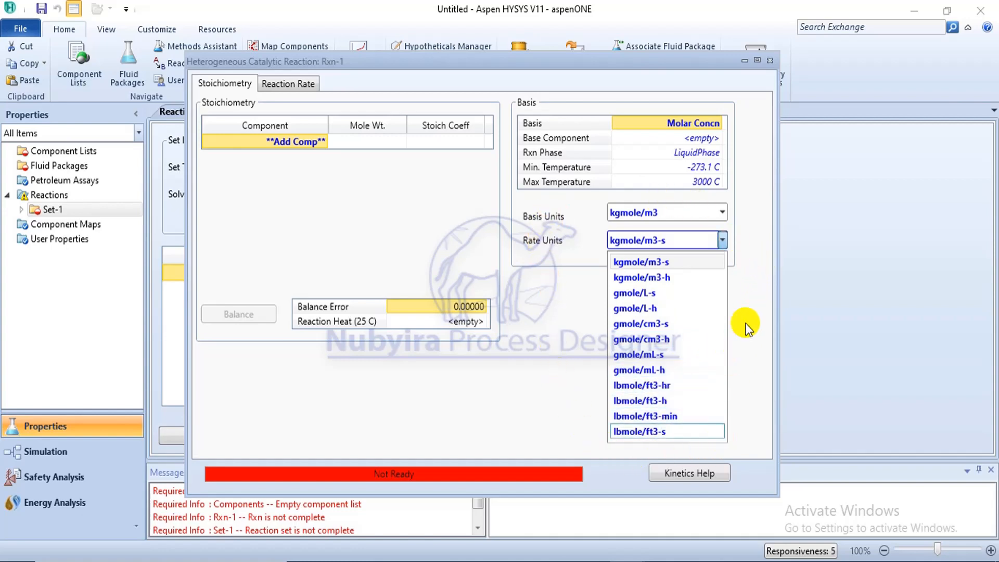
{"action": "left_click", "coordinate": [753, 248]}
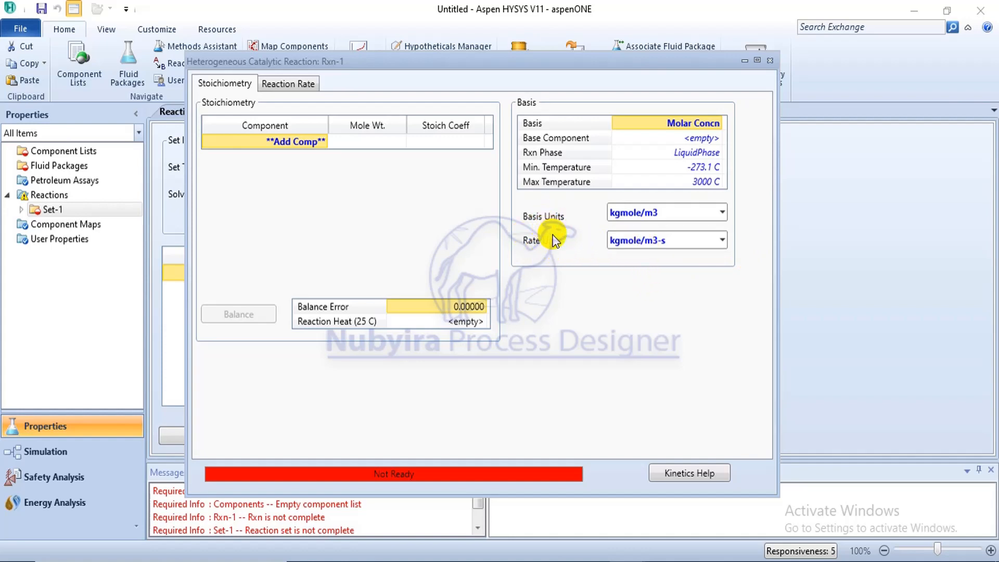
{"action": "left_click", "coordinate": [298, 86]}
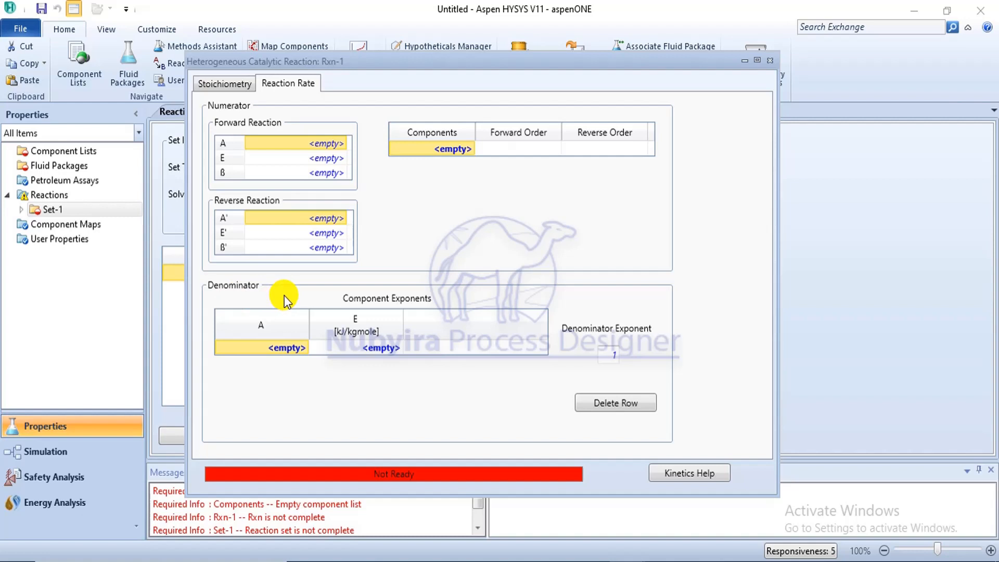
- Switch to SIMULATION PROBLEM.pdf and compare the rate expressions with the pre-exponential factors and activation energies in Table 2
{"action": "left_click", "coordinate": [375, 559]}
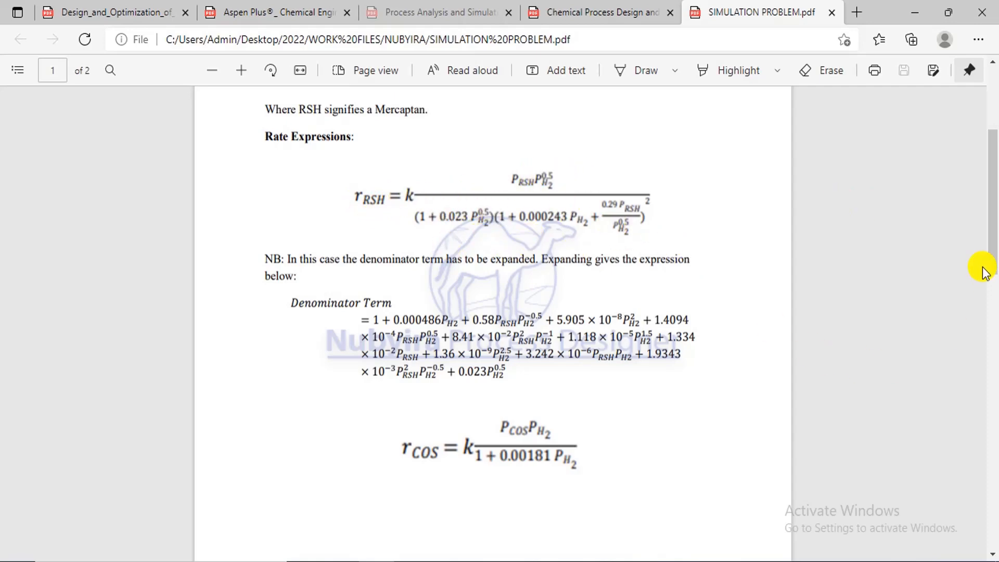
{"action": "left_click_drag", "start_coordinate": [993, 245], "coordinate": [994, 395]}
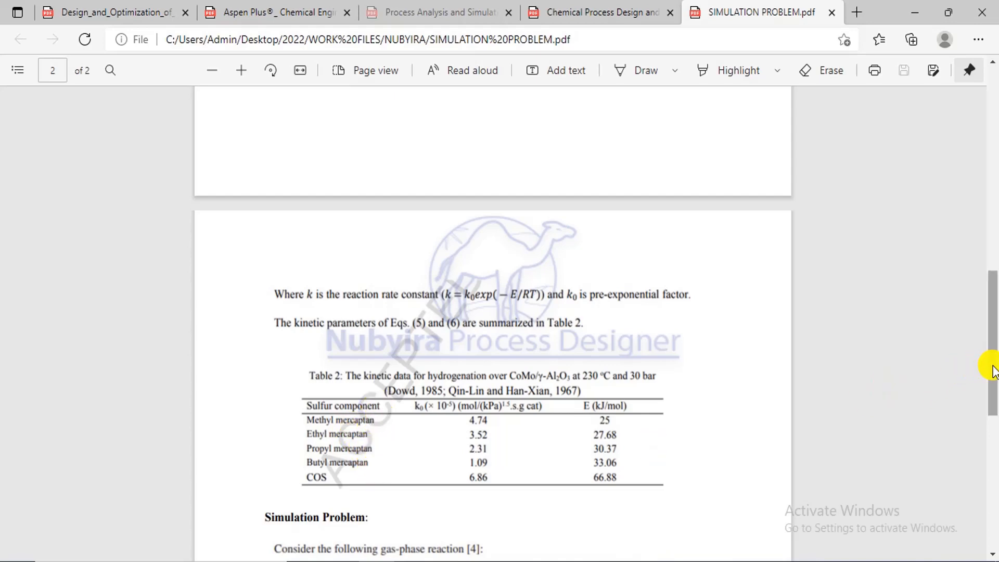
{"action": "left_click_drag", "start_coordinate": [991, 367], "coordinate": [996, 192]}
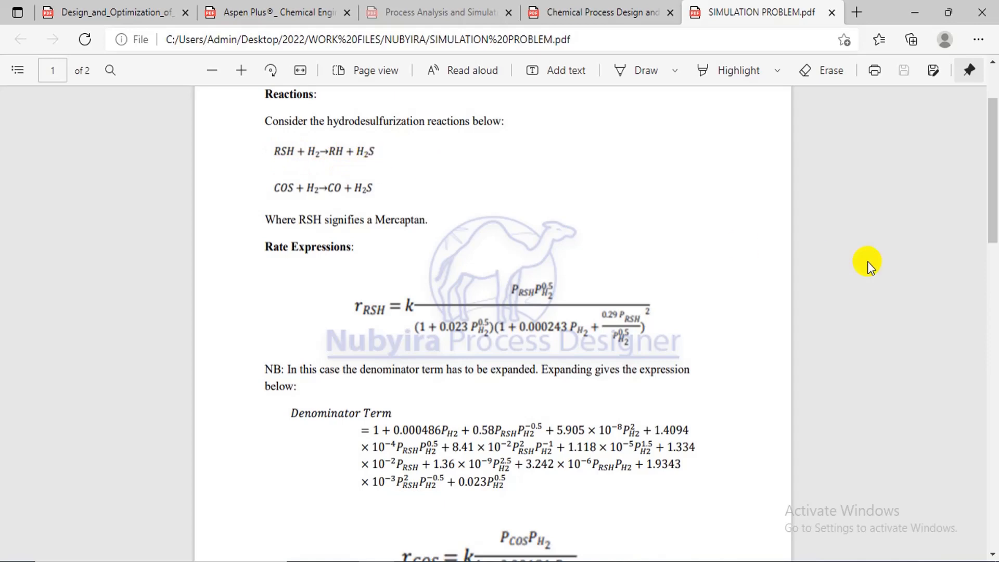
{"action": "left_click_drag", "start_coordinate": [989, 212], "coordinate": [989, 400]}
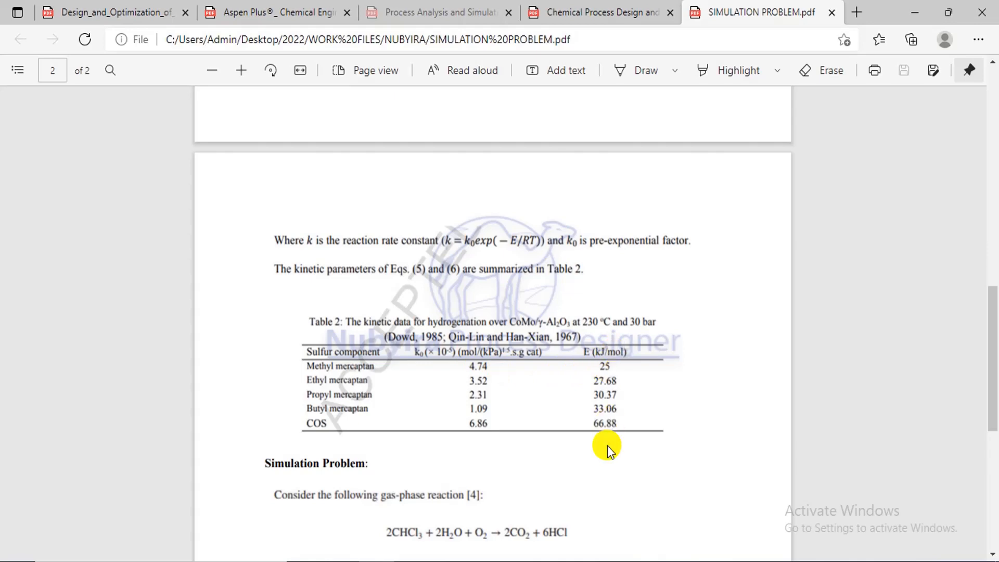
- Check the reaction's rate parameters and stoichiometry basis in Aspen HYSYS against Table 2 and the rate expressions in SIMULATION PROBLEM.pdf
{"action": "mouse_move", "coordinate": [643, 557]}
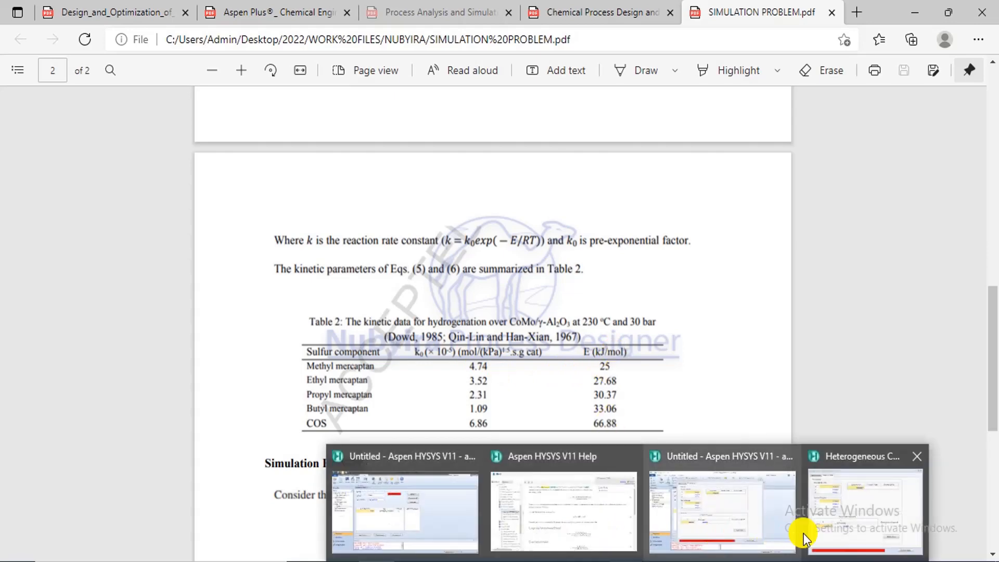
{"action": "left_click", "coordinate": [836, 529]}
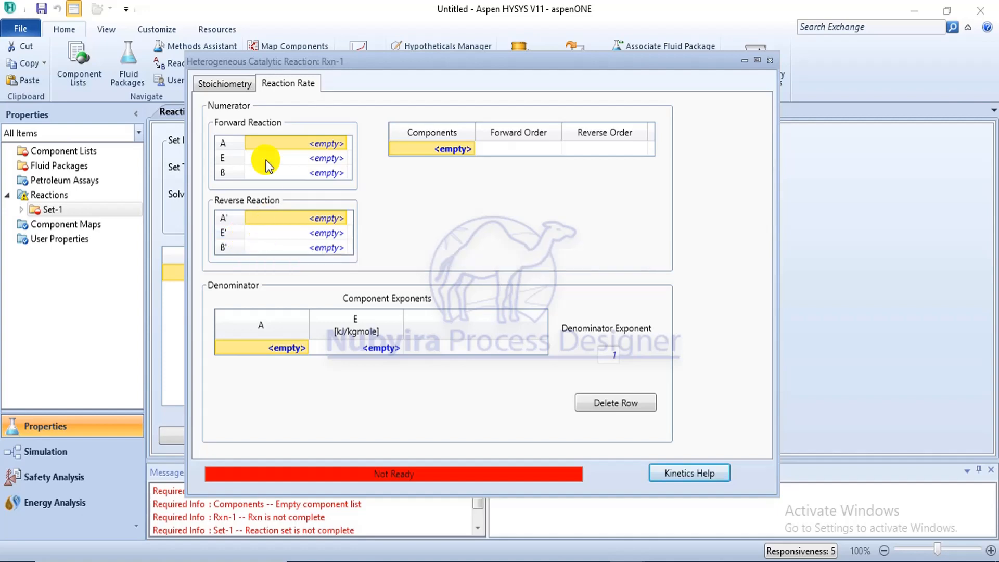
{"action": "left_click", "coordinate": [227, 86]}
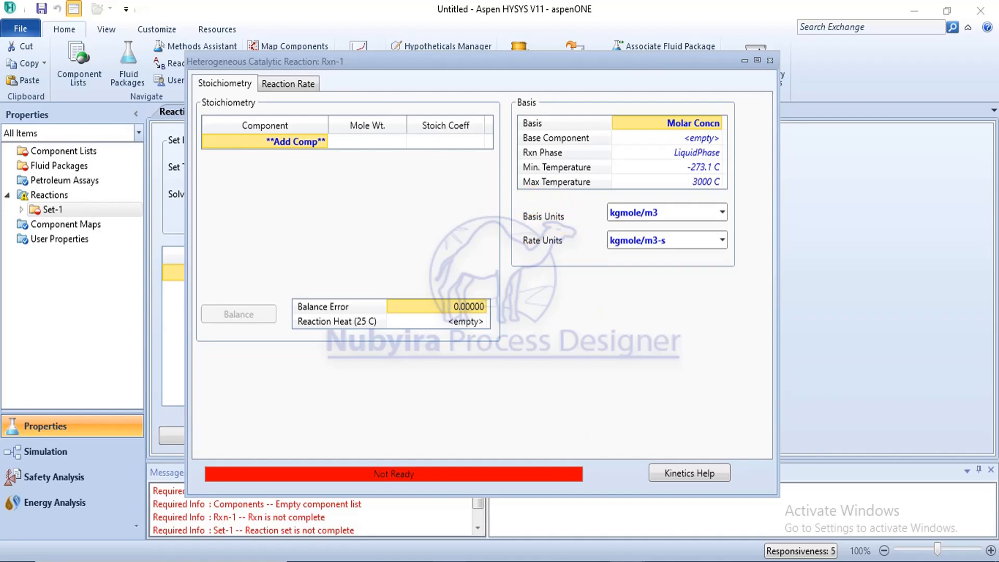
{"action": "left_click", "coordinate": [378, 561]}
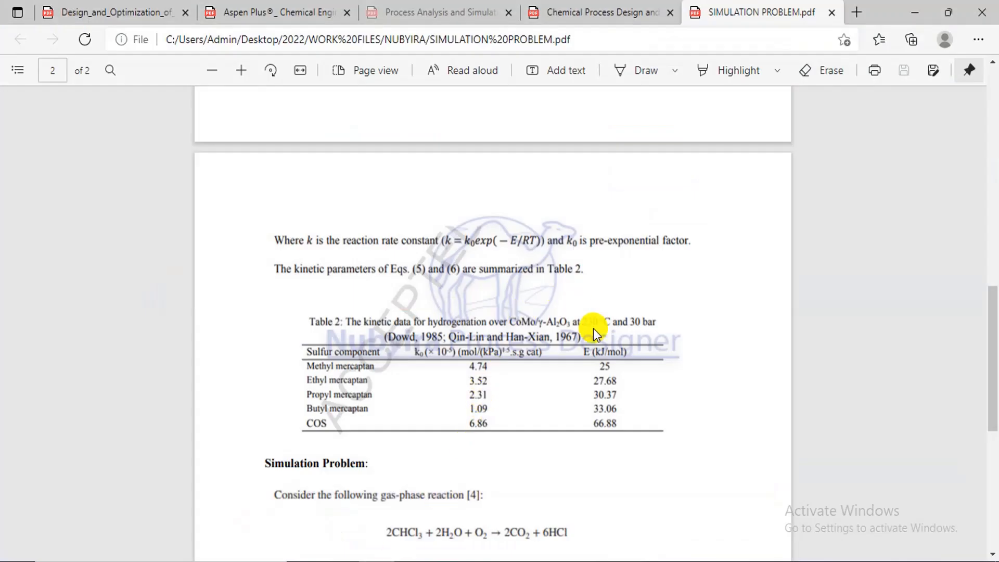
{"action": "left_click_drag", "start_coordinate": [996, 297], "coordinate": [995, 145]}
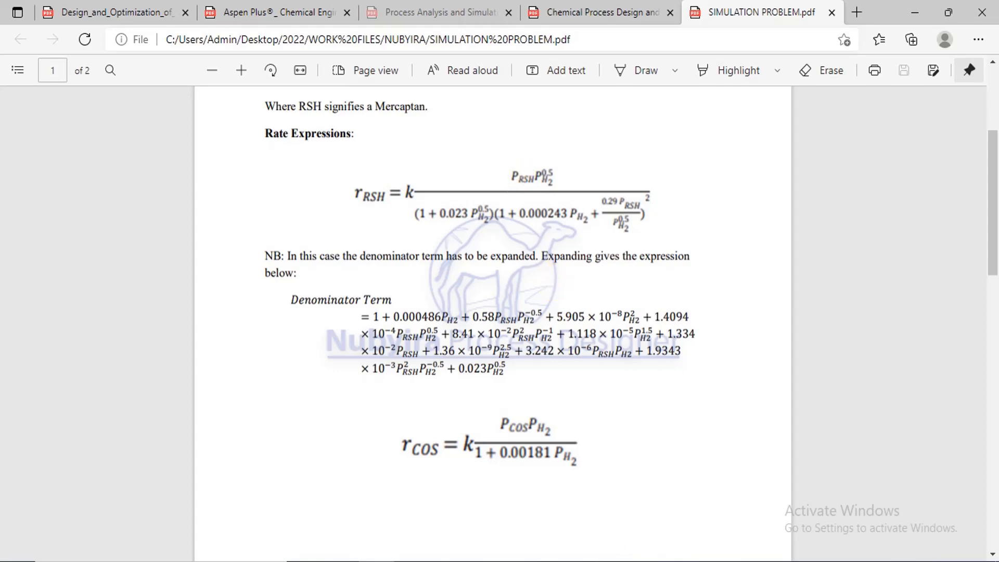
- Return to Aspen HYSYS and set the basis of the heterogeneous catalytic reaction to Partial Pres
{"action": "mouse_move", "coordinate": [628, 561]}
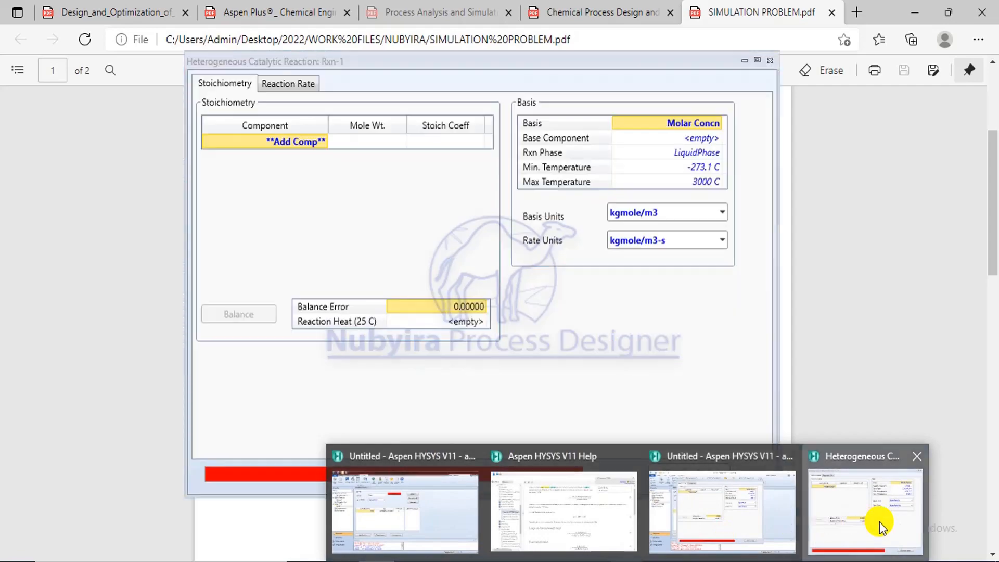
{"action": "left_click", "coordinate": [880, 527]}
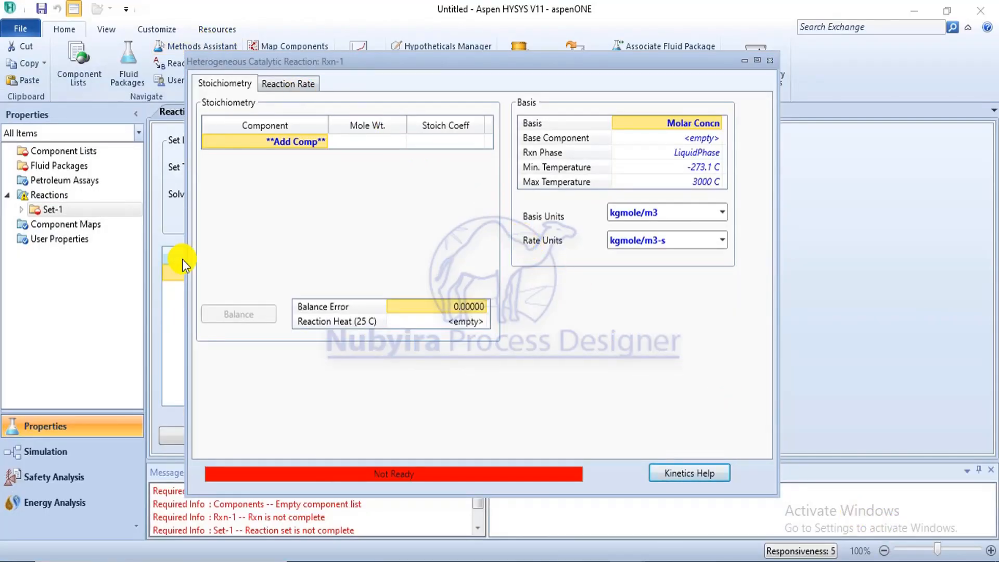
{"action": "left_click", "coordinate": [724, 212]}
{"action": "left_click", "coordinate": [724, 212]}
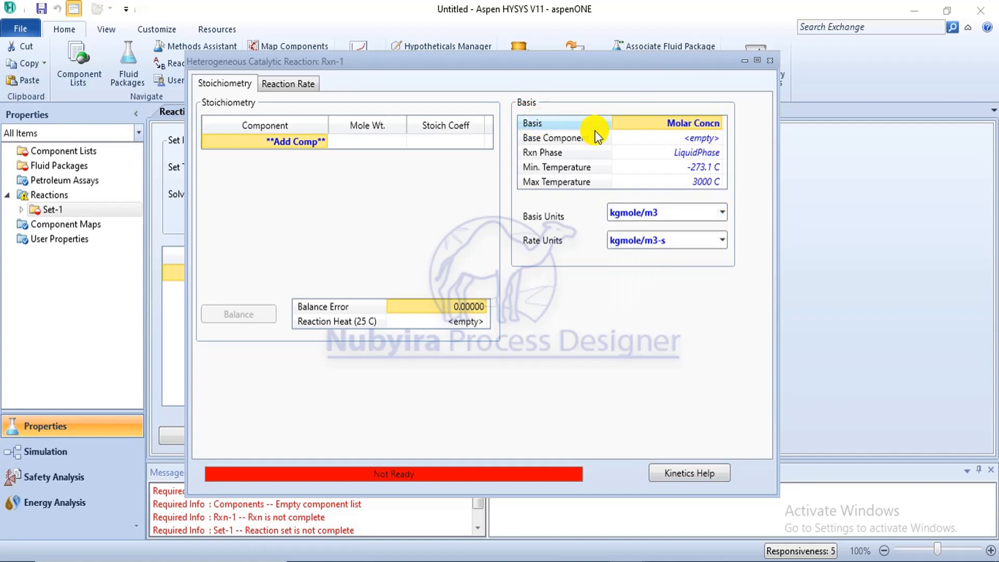
{"action": "left_click", "coordinate": [723, 123]}
{"action": "left_click", "coordinate": [719, 123]}
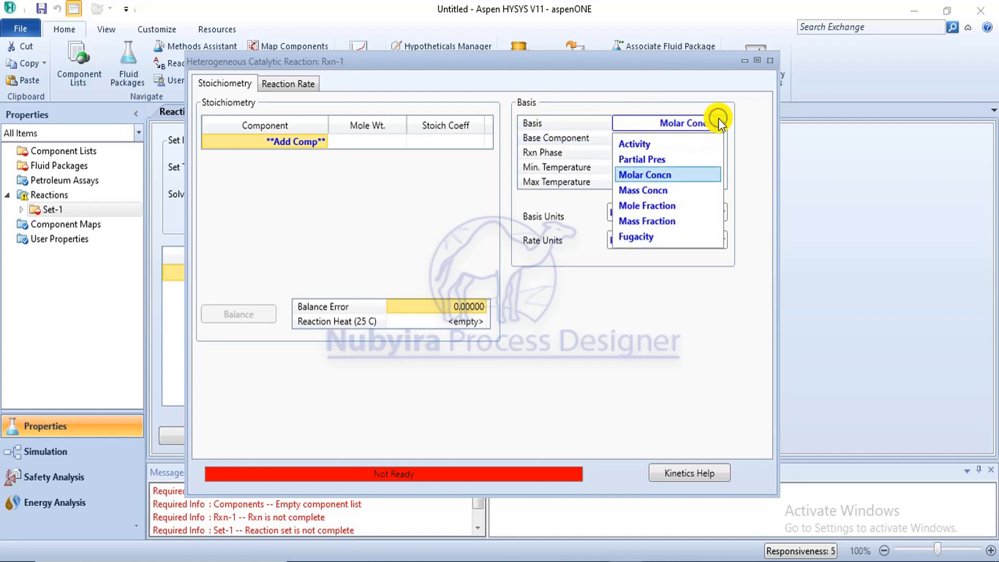
{"action": "left_click", "coordinate": [711, 161]}
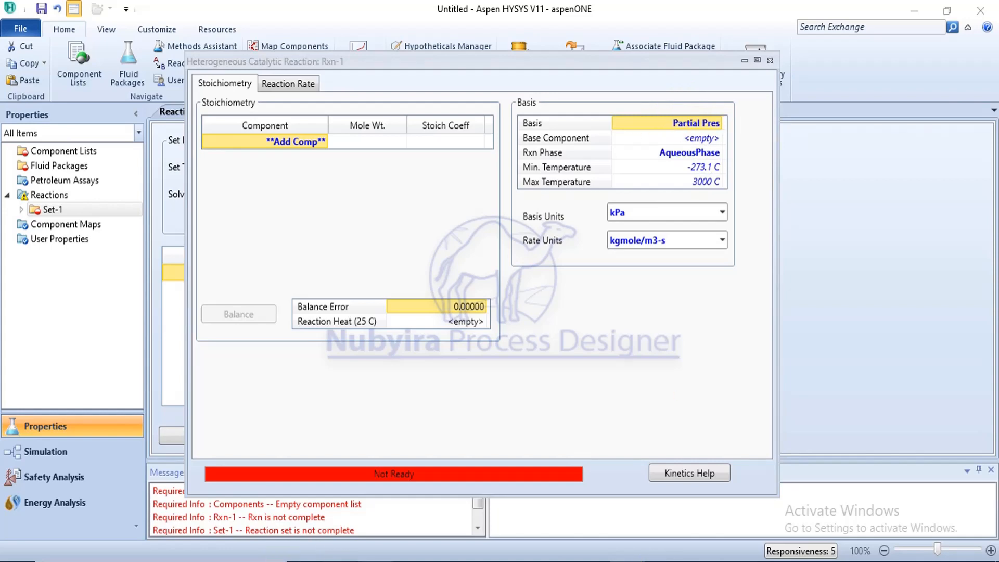
- Check the pressure terms in the PDF's rate expressions, then review the basis options in Aspen HYSYS, keeping Partial Pres
{"action": "mouse_move", "coordinate": [375, 560]}
{"action": "left_click", "coordinate": [375, 521]}
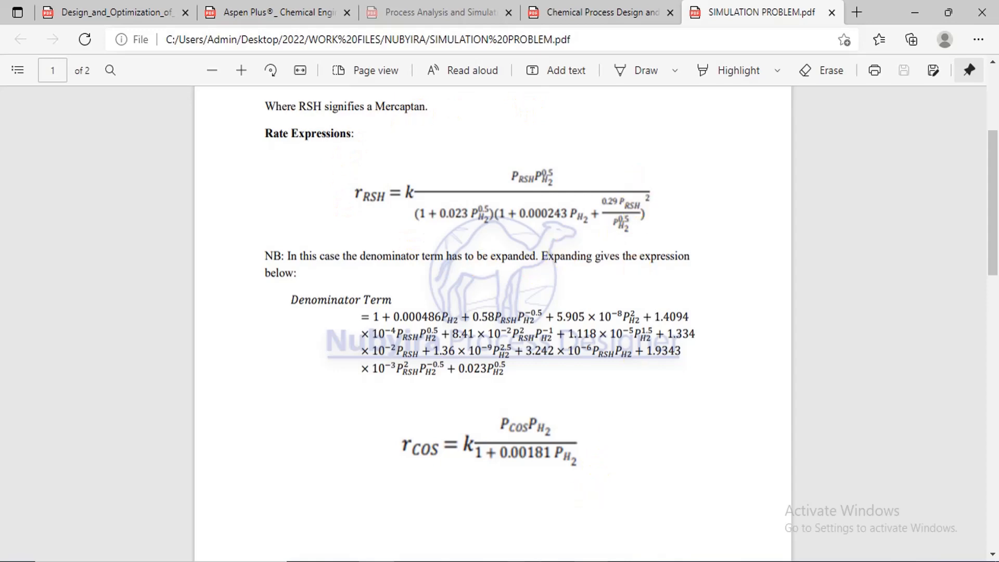
{"action": "mouse_move", "coordinate": [627, 551]}
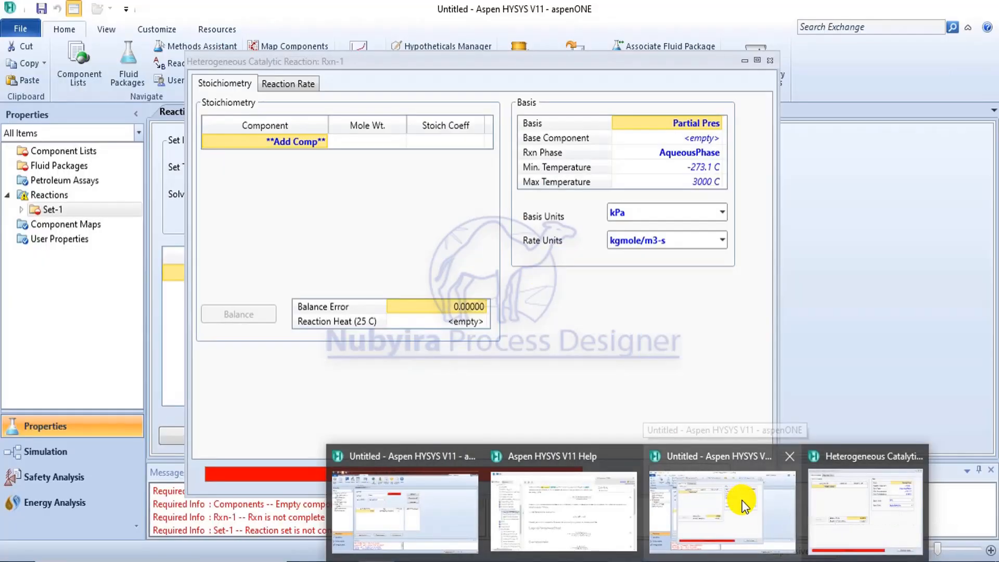
{"action": "left_click", "coordinate": [748, 510]}
{"action": "left_click", "coordinate": [727, 124]}
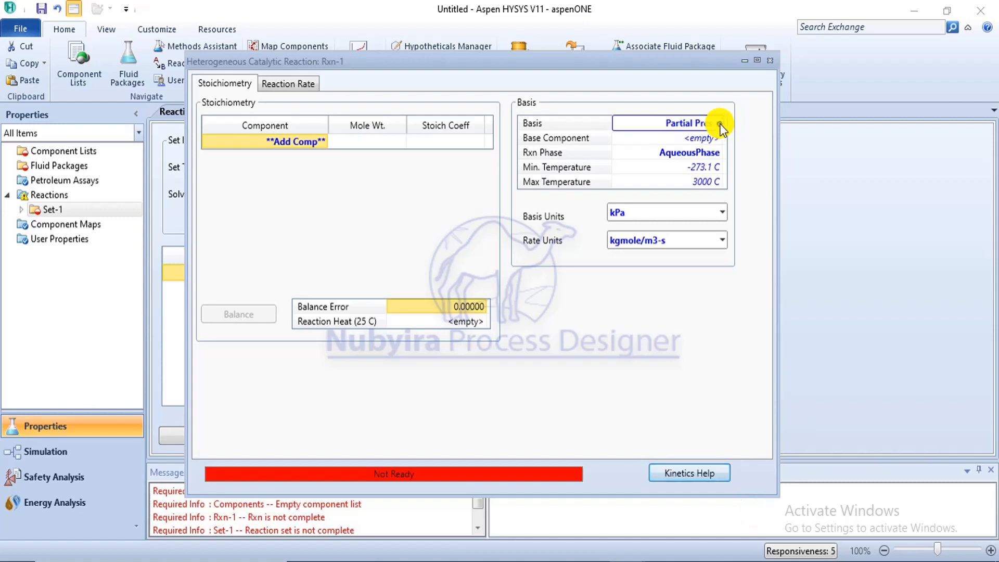
{"action": "left_click", "coordinate": [720, 124]}
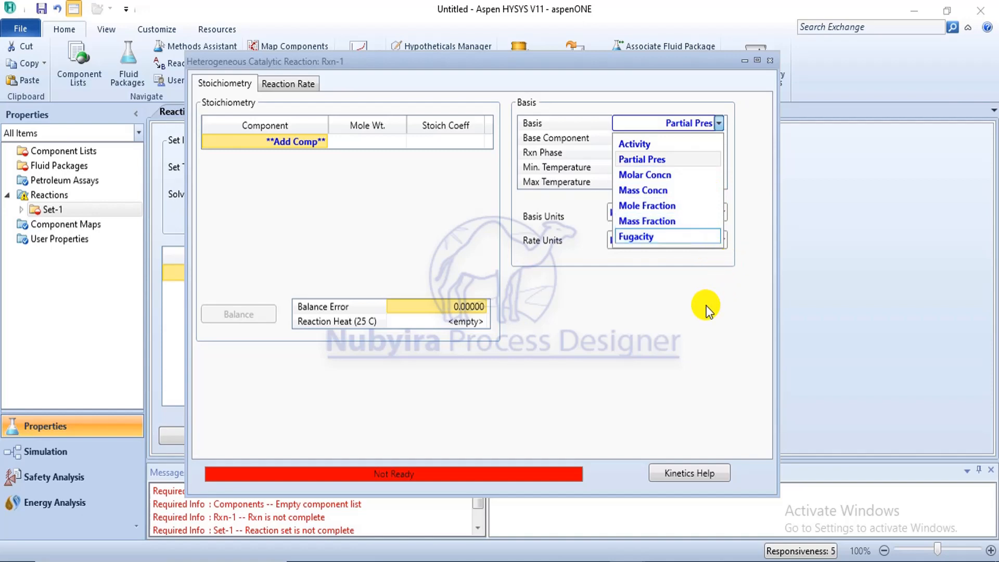
{"action": "left_click", "coordinate": [712, 160]}
- Switch to SIMULATION PROBLEM.pdf and review the rate expressions and the pressure units used in Table 2
{"action": "mouse_move", "coordinate": [379, 561]}
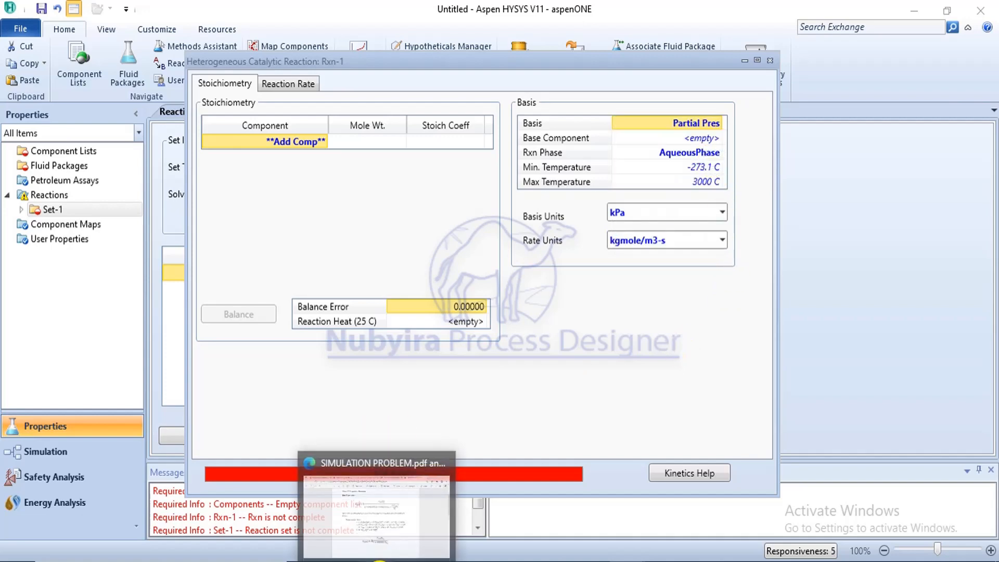
{"action": "left_click", "coordinate": [385, 527]}
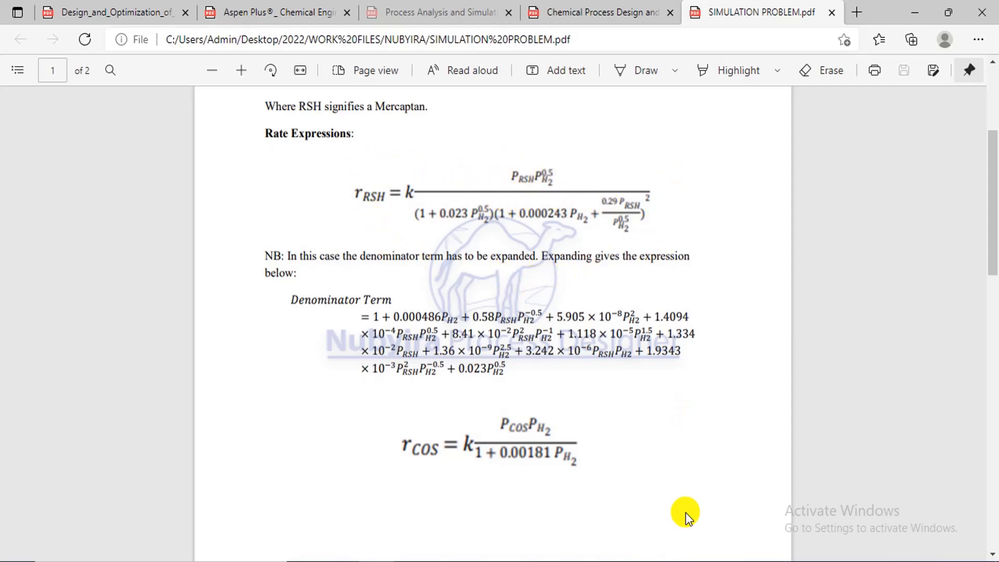
{"action": "left_click_drag", "start_coordinate": [992, 229], "coordinate": [992, 387]}
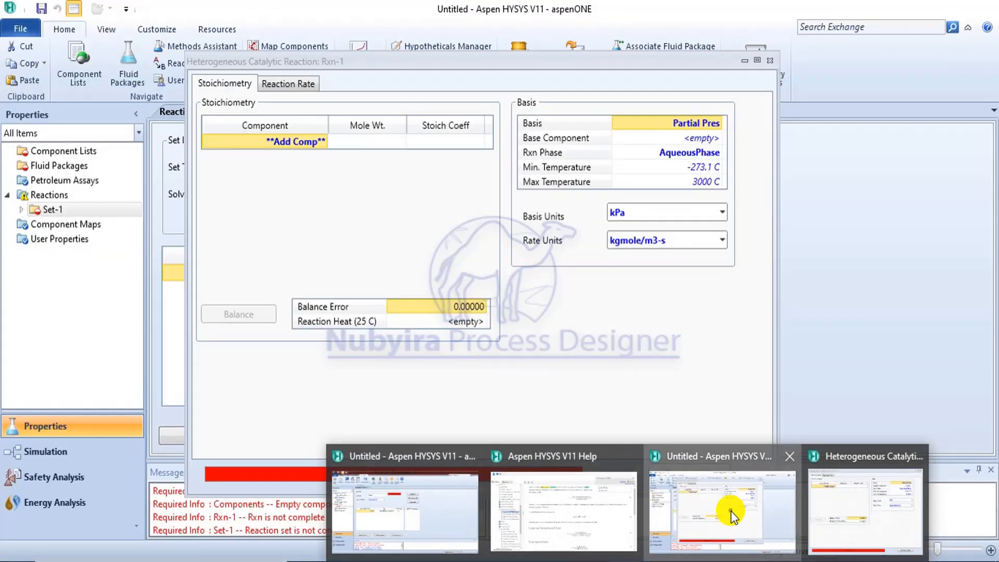
- Return to Aspen HYSYS, examine the available basis units with kPa kept, and display the reaction's rate parameters
{"action": "left_click", "coordinate": [681, 508]}
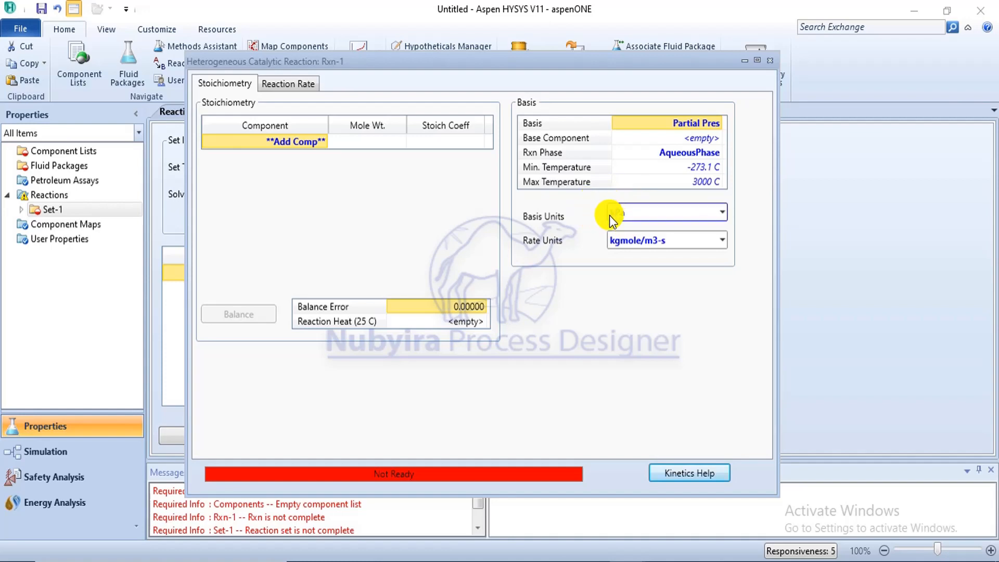
{"action": "left_click", "coordinate": [721, 210]}
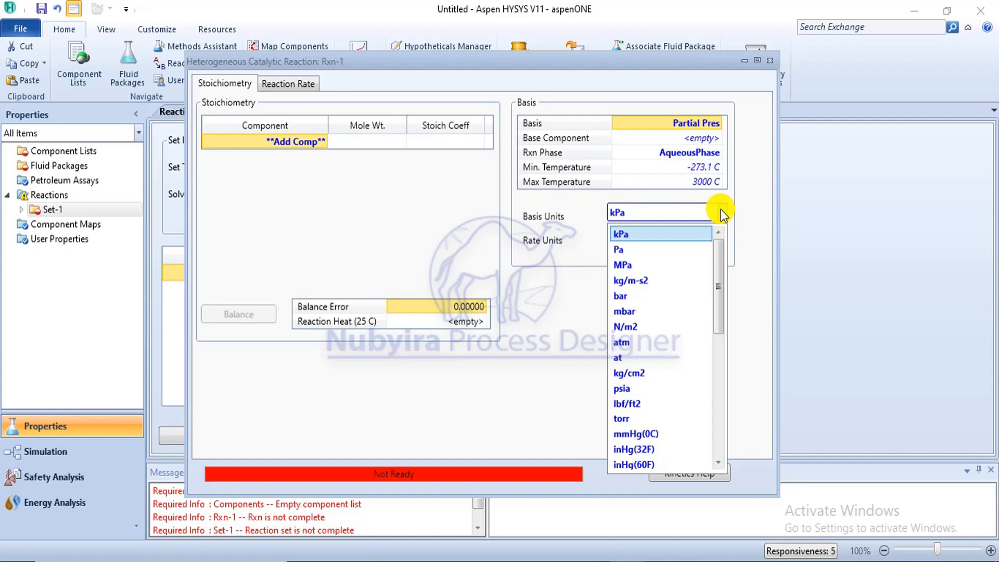
{"action": "left_click", "coordinate": [733, 226]}
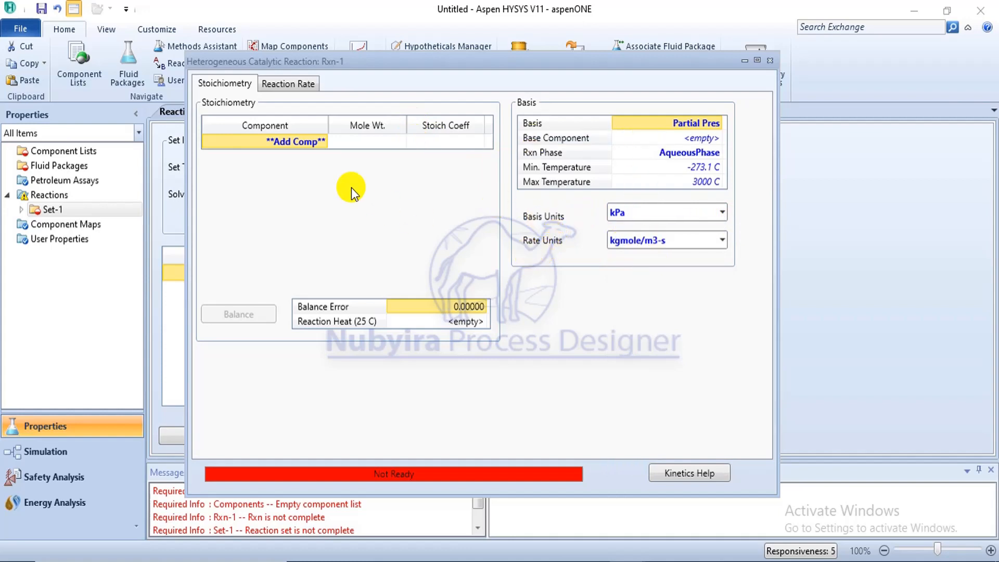
{"action": "left_click", "coordinate": [281, 84]}
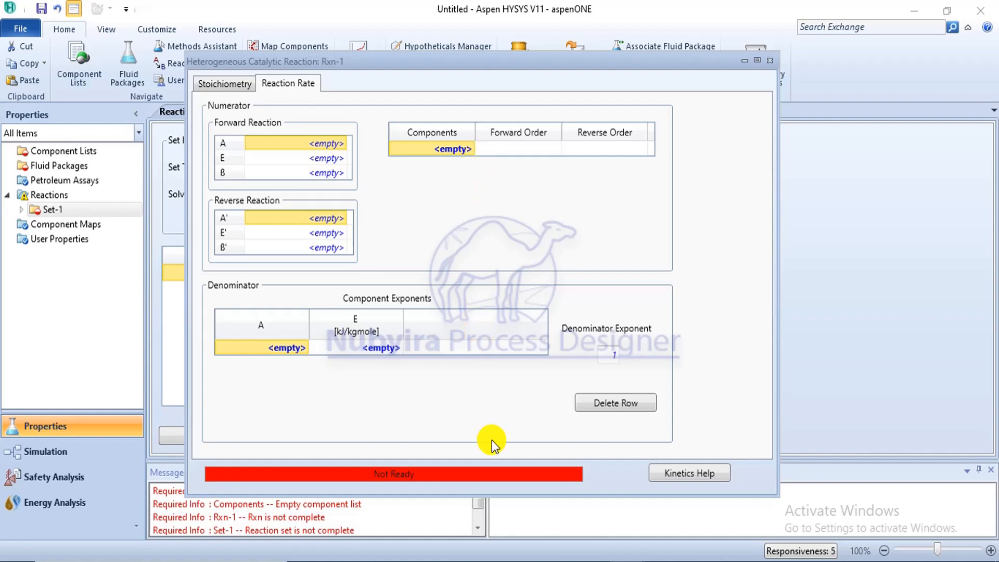
- Review the mercaptan and COS rate expressions in SIMULATION PROBLEM.pdf, then return to the reaction rate parameters in Aspen HYSYS
{"action": "left_click", "coordinate": [376, 561]}
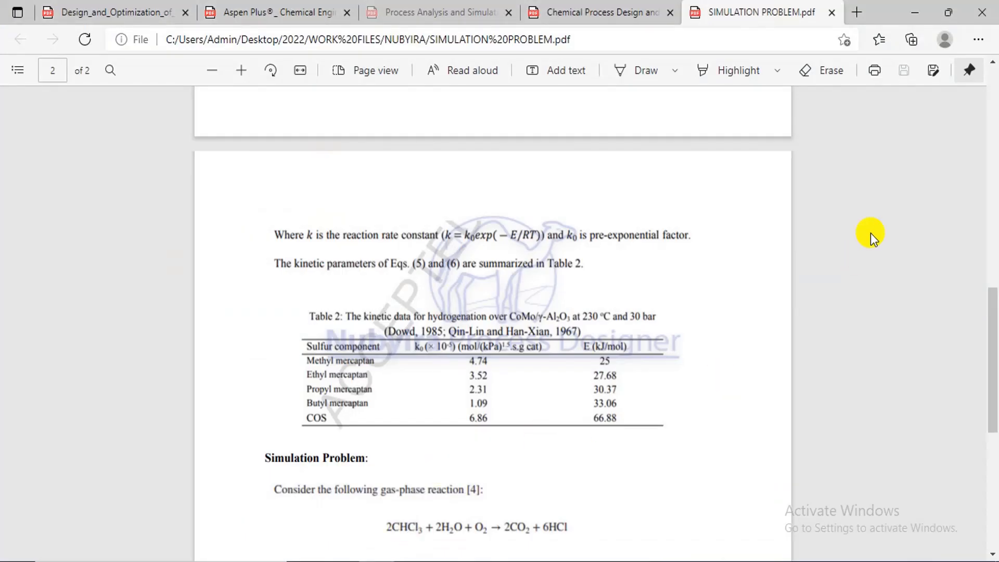
{"action": "left_click_drag", "start_coordinate": [993, 353], "coordinate": [993, 190]}
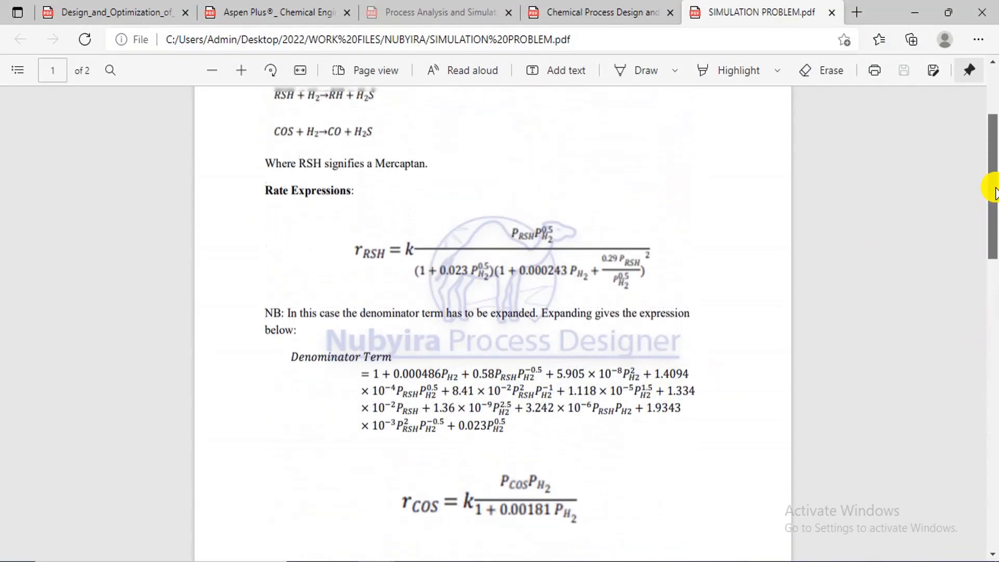
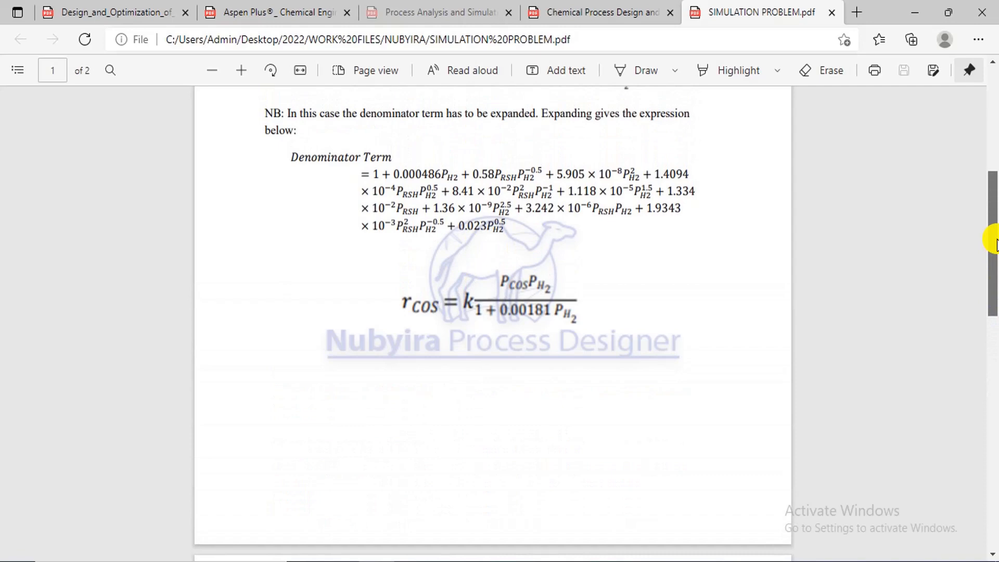
{"action": "left_click_drag", "start_coordinate": [995, 238], "coordinate": [994, 213]}
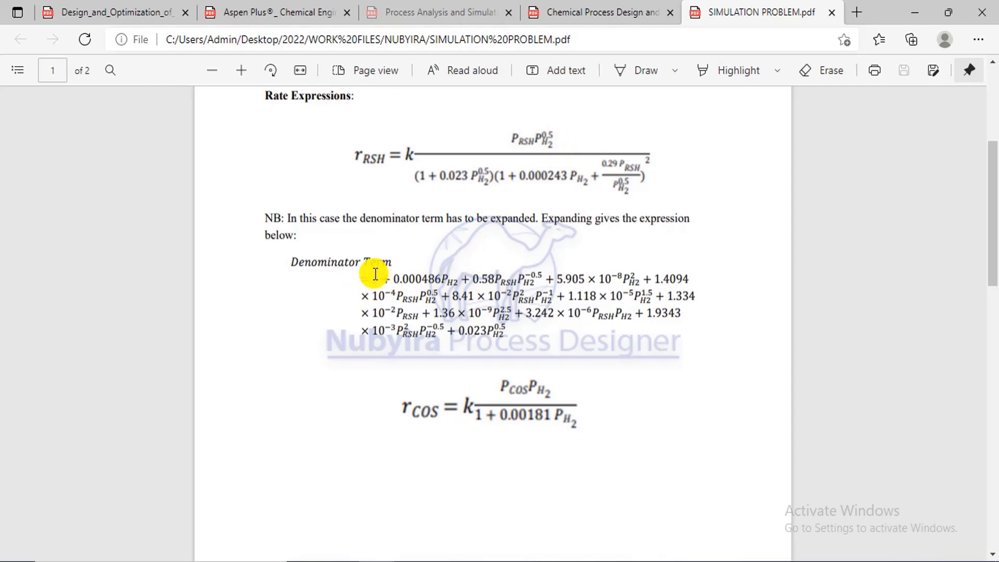
{"action": "mouse_move", "coordinate": [609, 558]}
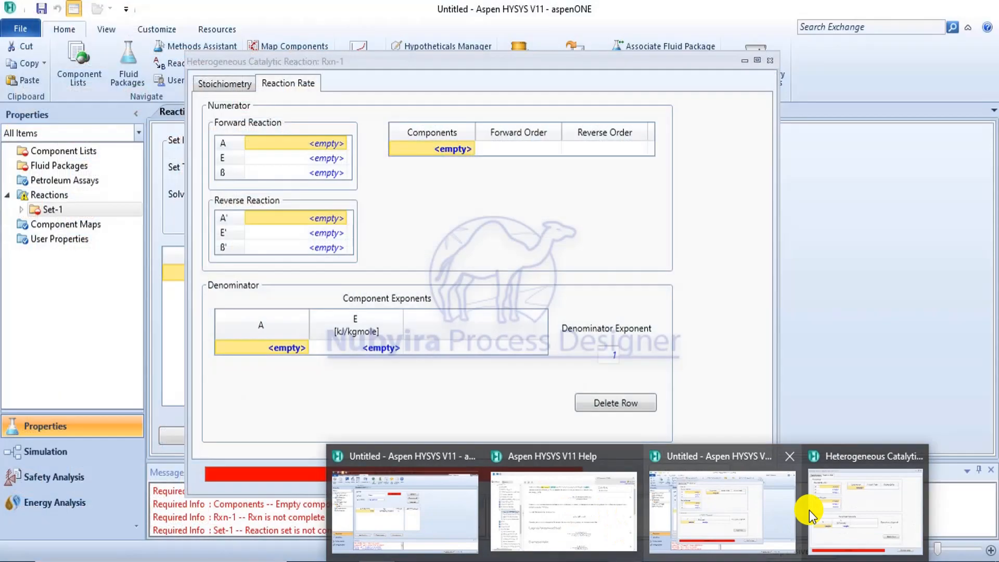
{"action": "left_click", "coordinate": [811, 512]}
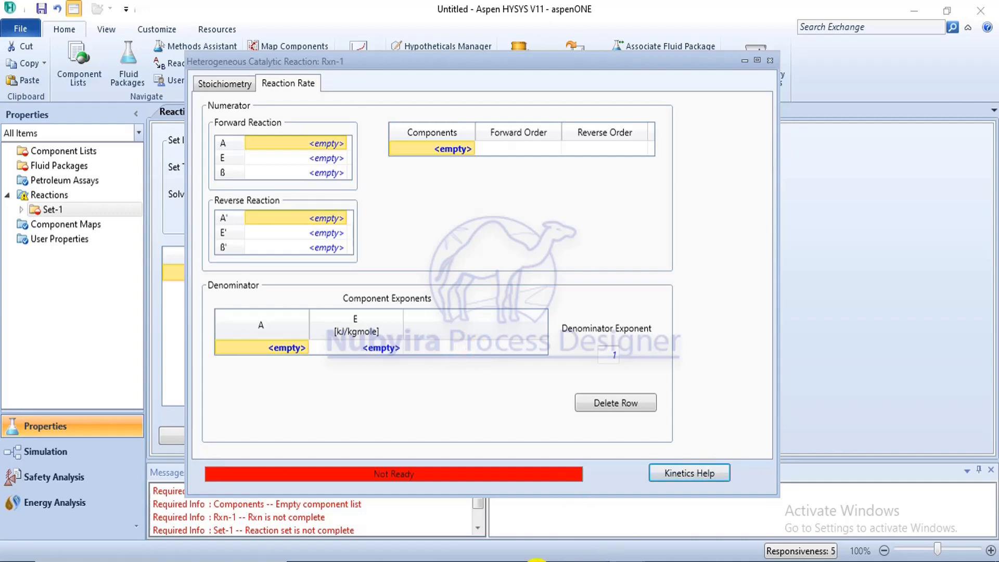
- Compare the PDF's expanded denominator term and rate constant definition with the numerator and denominator inputs in Aspen HYSYS
{"action": "left_click", "coordinate": [384, 561]}
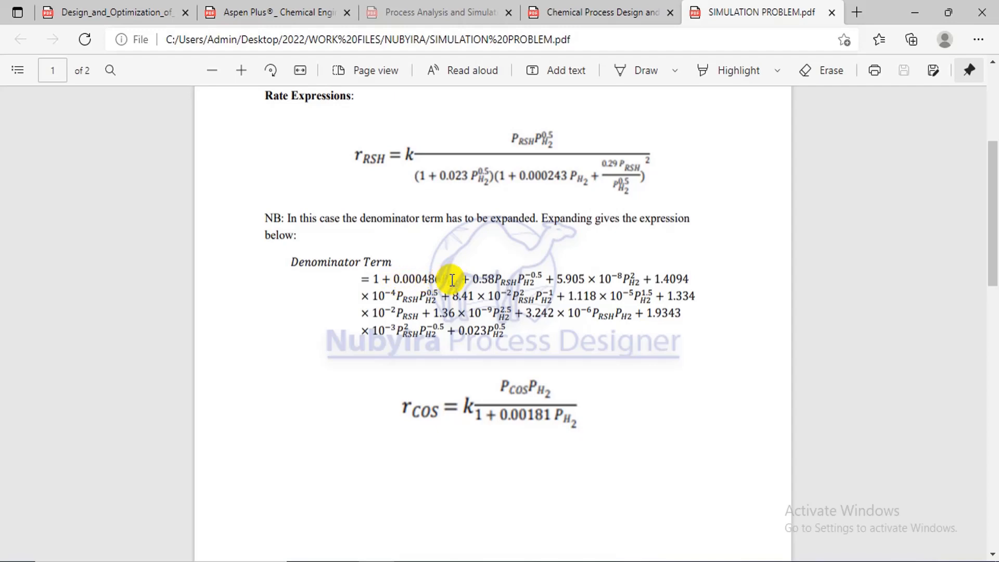
{"action": "left_click_drag", "start_coordinate": [993, 267], "coordinate": [993, 357]}
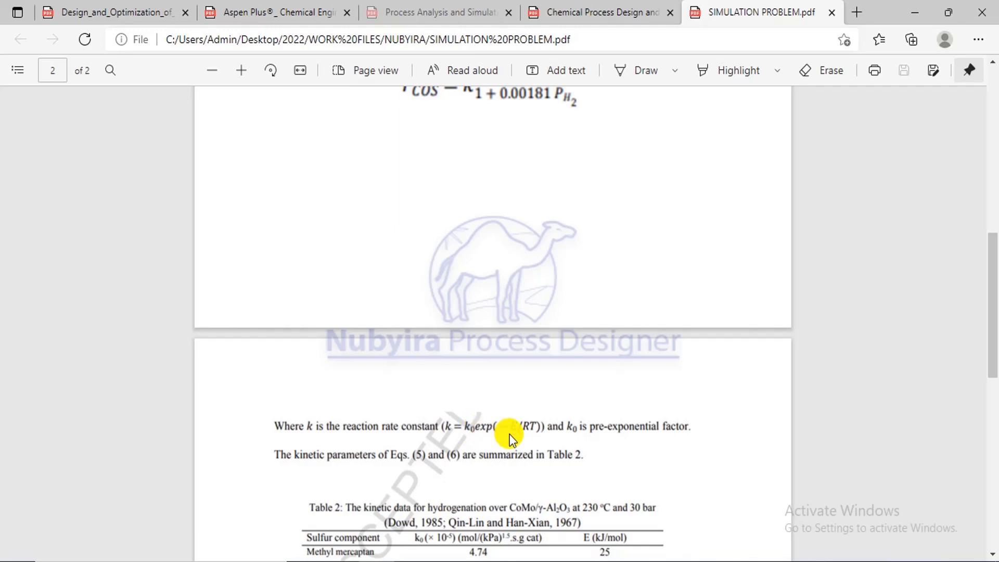
{"action": "left_click_drag", "start_coordinate": [996, 333], "coordinate": [992, 259]}
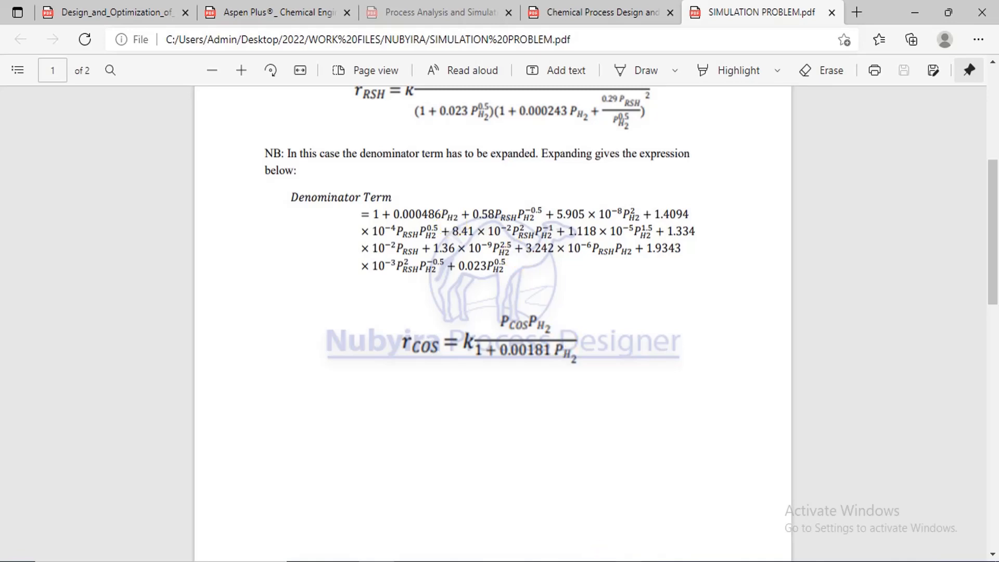
{"action": "mouse_move", "coordinate": [630, 559]}
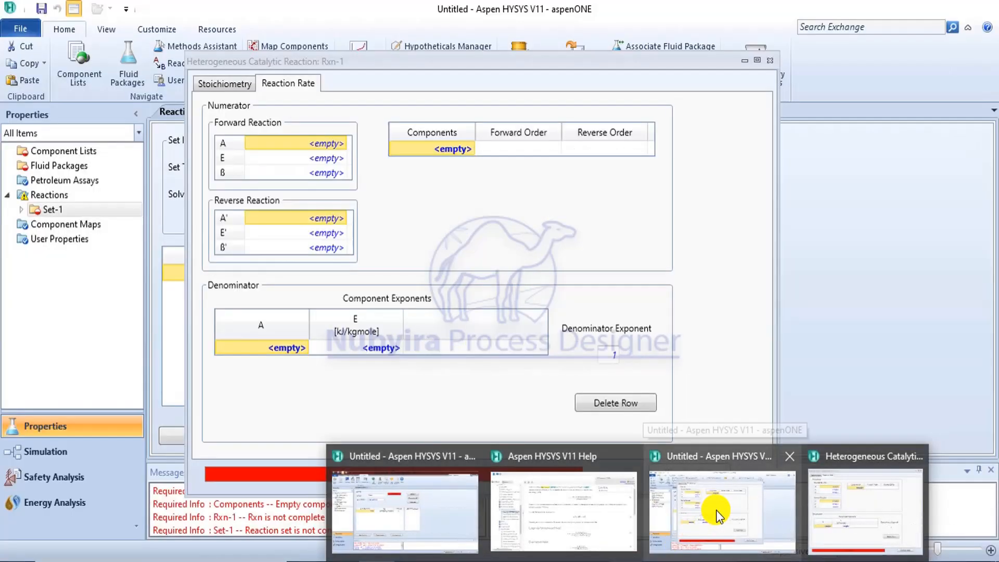
{"action": "left_click", "coordinate": [716, 510]}
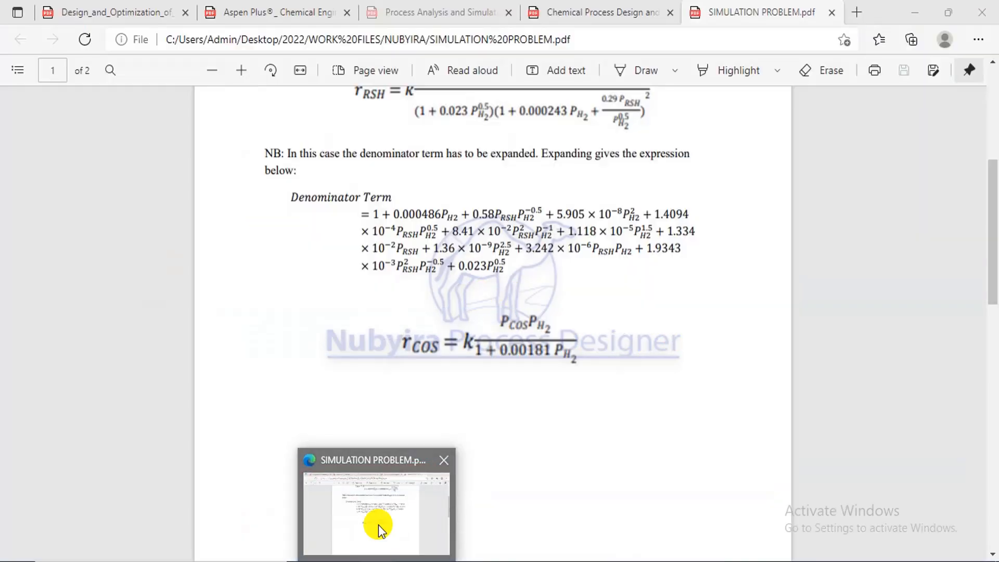
- Switch to SIMULATION PROBLEM.pdf, enlarge the page, and review the hydrodesulfurization rate expressions and the gas-phase chloroform Simulation Problem
{"action": "left_click", "coordinate": [379, 525]}
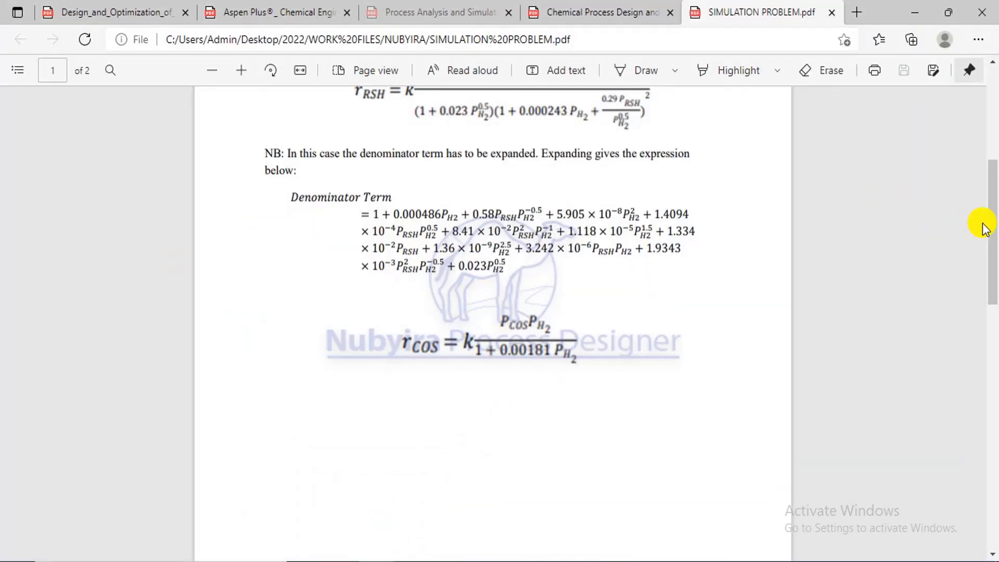
{"action": "left_click_drag", "start_coordinate": [990, 232], "coordinate": [993, 208]}
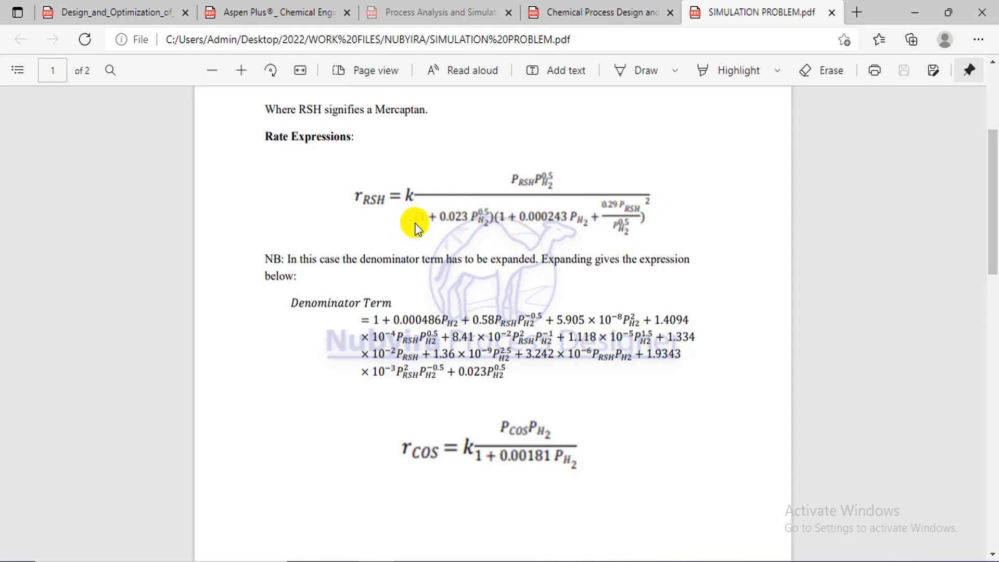
{"action": "left_click", "coordinate": [239, 71]}
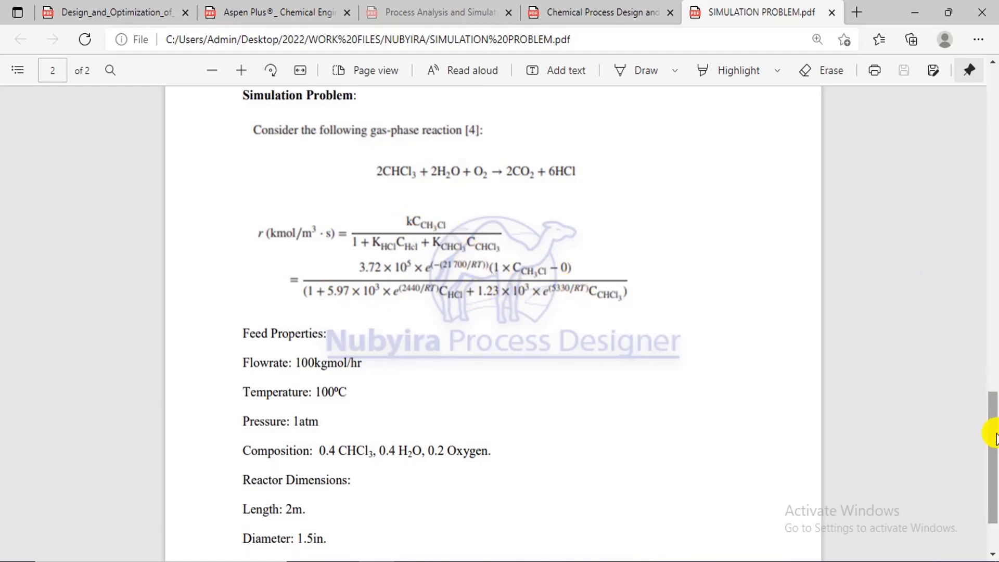
{"action": "left_click_drag", "start_coordinate": [990, 413], "coordinate": [989, 147]}
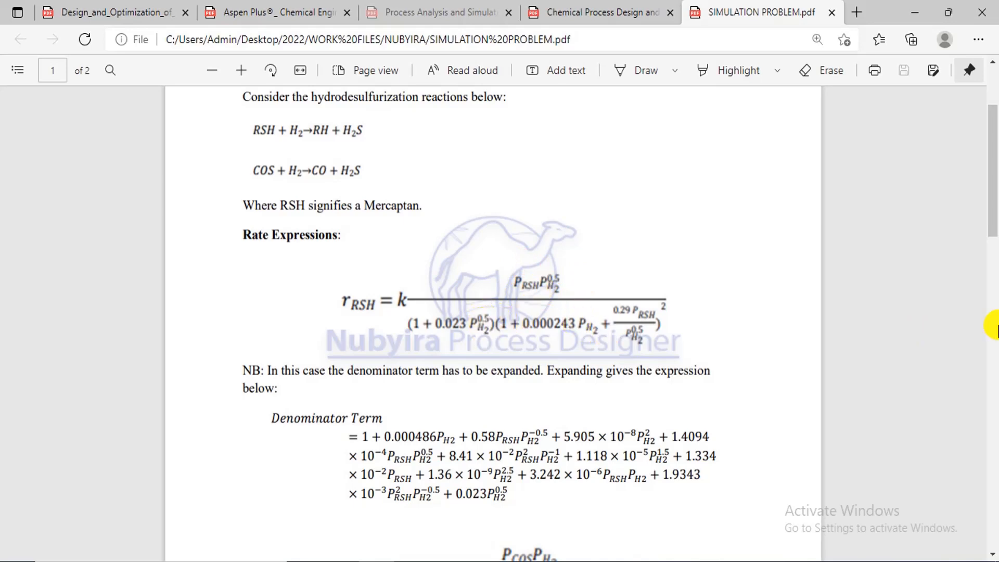
{"action": "left_click_drag", "start_coordinate": [990, 211], "coordinate": [992, 470]}
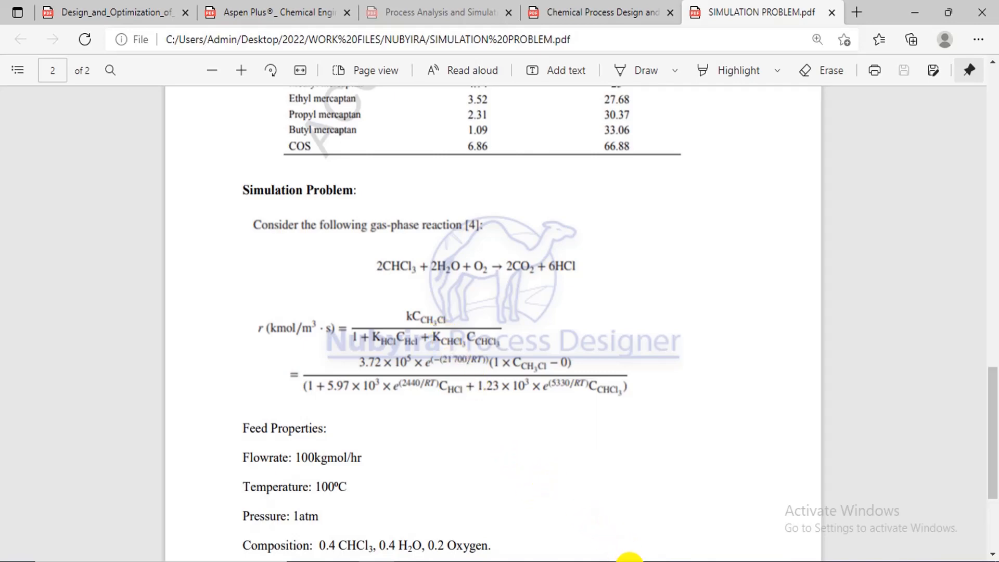
- Switch to the Aspen HYSYS case containing Component List - 1 and review its components and the Basis-1 fluid package
{"action": "mouse_move", "coordinate": [630, 560]}
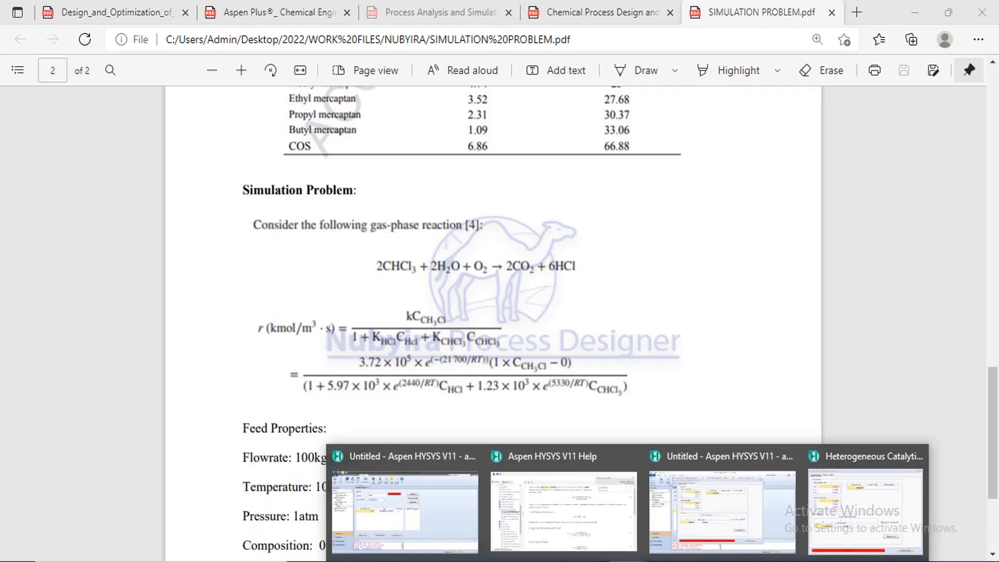
{"action": "mouse_move", "coordinate": [609, 495]}
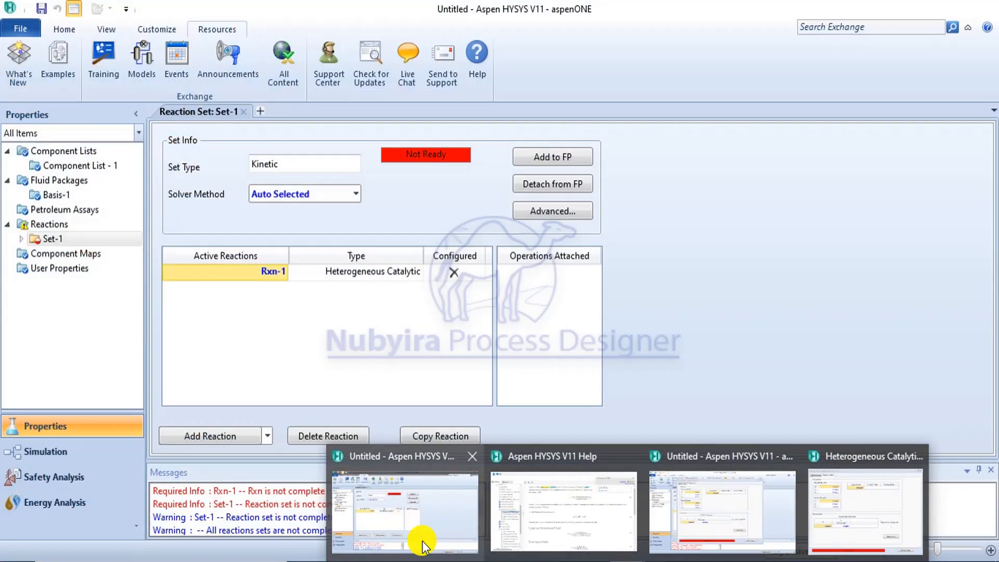
{"action": "left_click", "coordinate": [417, 541]}
{"action": "left_click", "coordinate": [48, 153]}
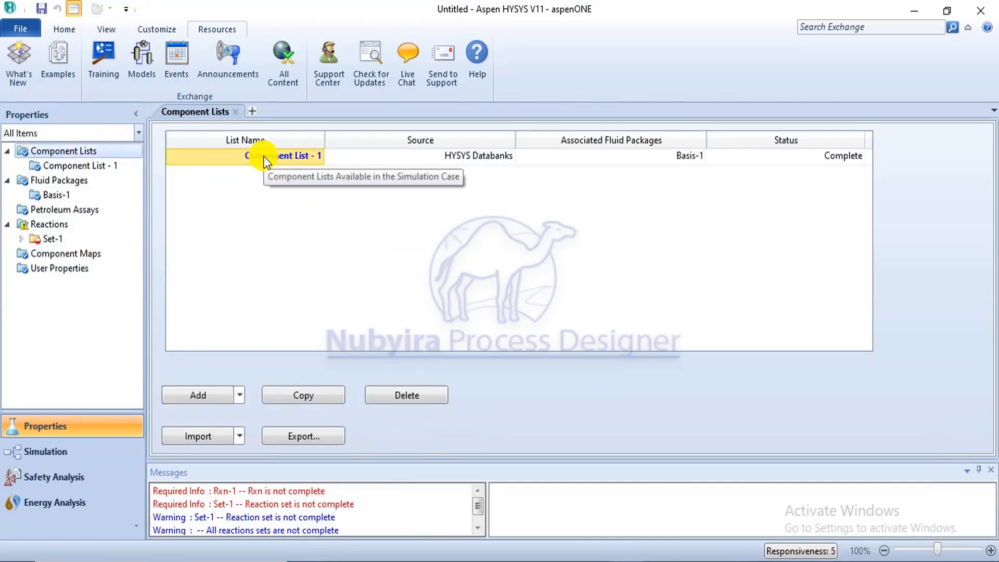
{"action": "double_click", "coordinate": [265, 157]}
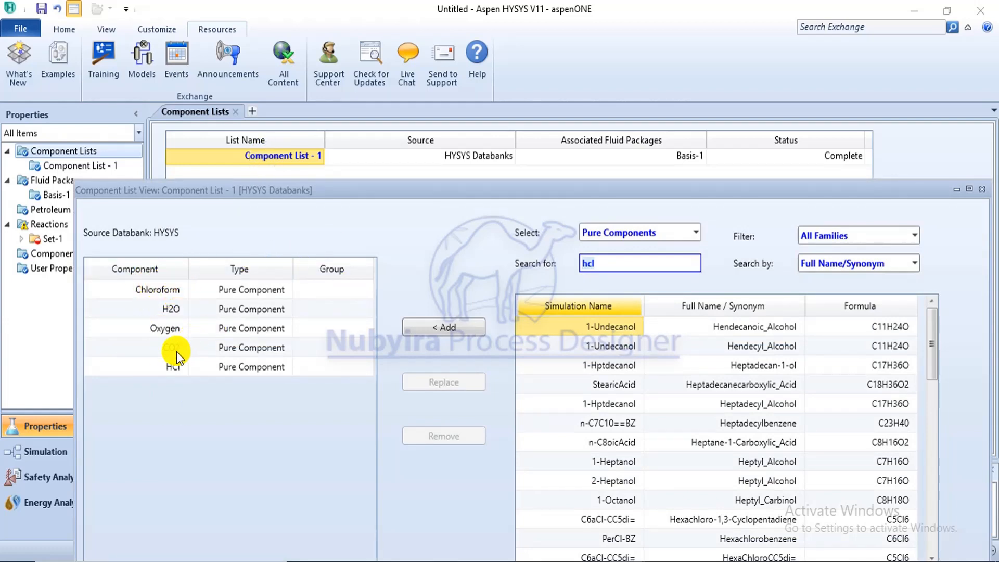
{"action": "left_click_drag", "start_coordinate": [743, 193], "coordinate": [711, 183]}
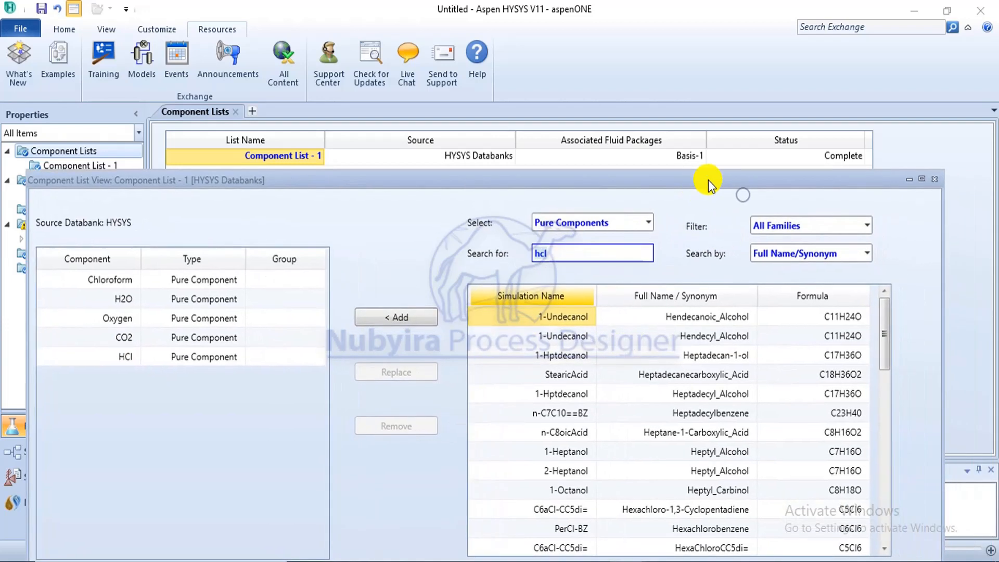
{"action": "left_click", "coordinate": [935, 178]}
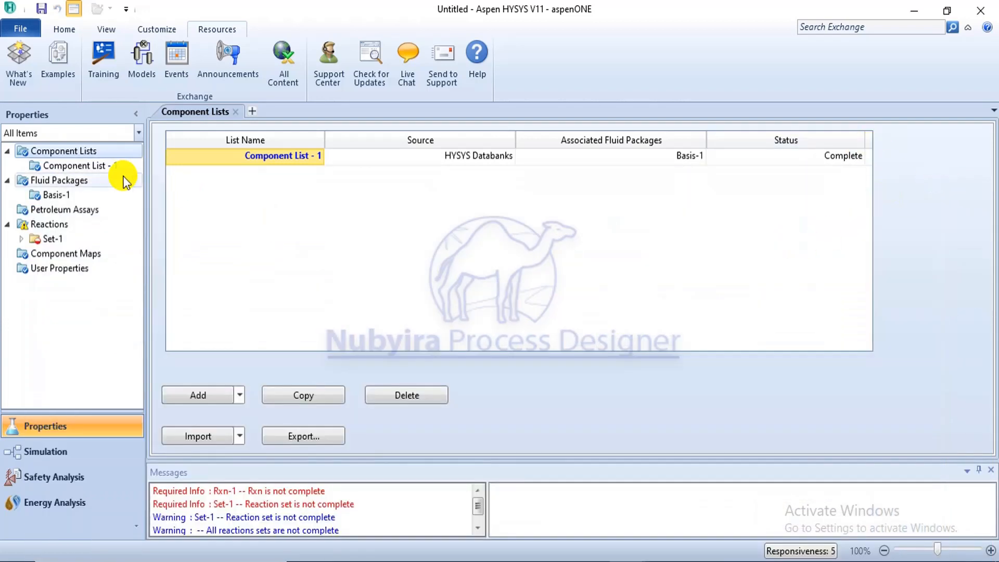
{"action": "double_click", "coordinate": [81, 193]}
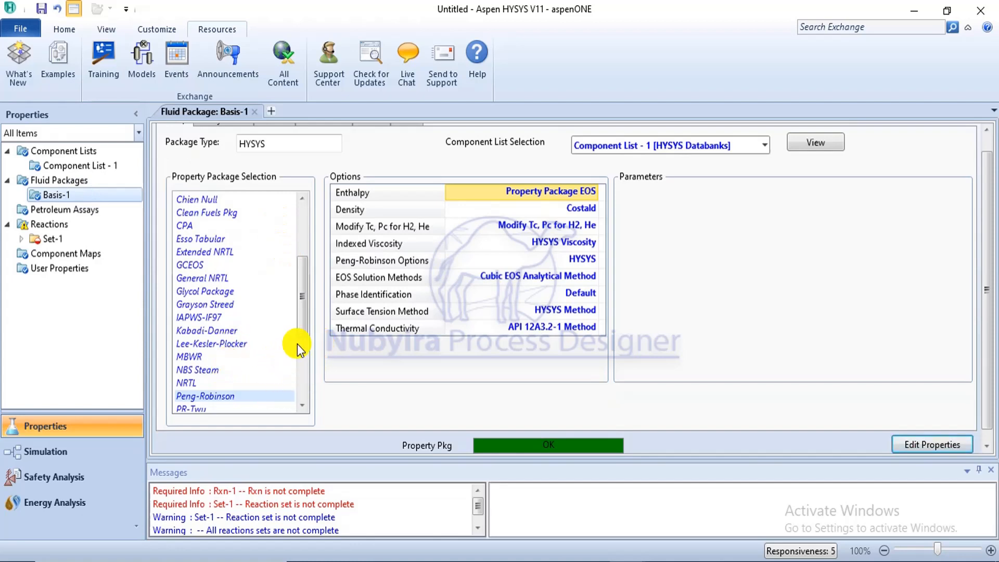
{"action": "scroll", "coordinate": [302, 308], "scroll_direction": "up", "scroll_amount": 4}
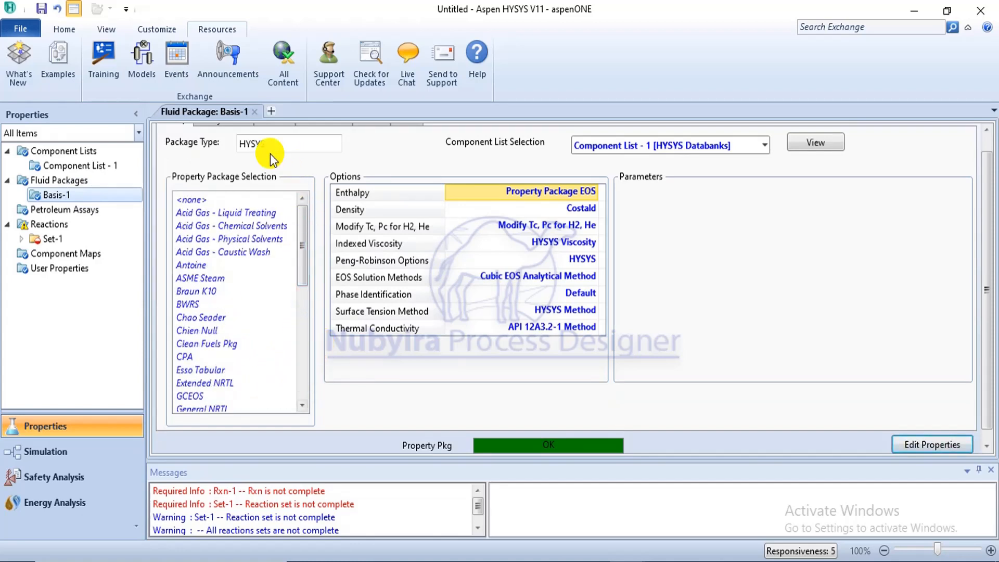
- Open reaction set Set-1 and review the reaction types available for adding, without adding another reaction
{"action": "double_click", "coordinate": [102, 223]}
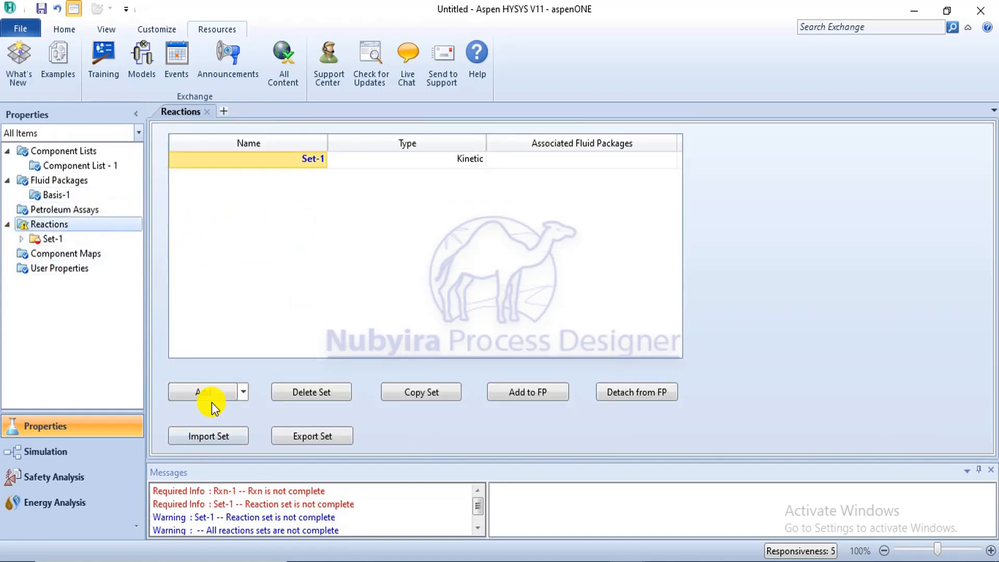
{"action": "double_click", "coordinate": [303, 159]}
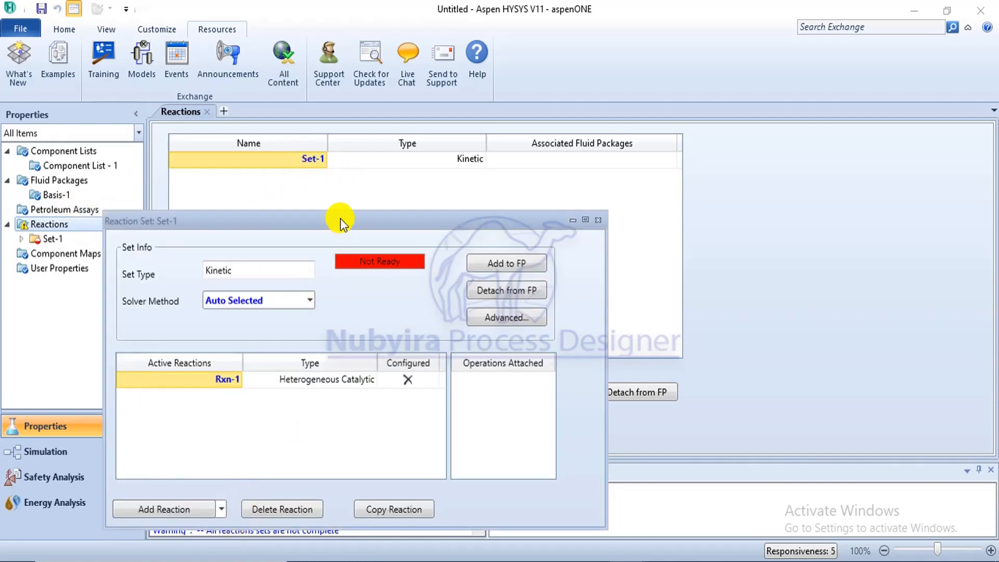
{"action": "left_click_drag", "start_coordinate": [342, 221], "coordinate": [344, 119]}
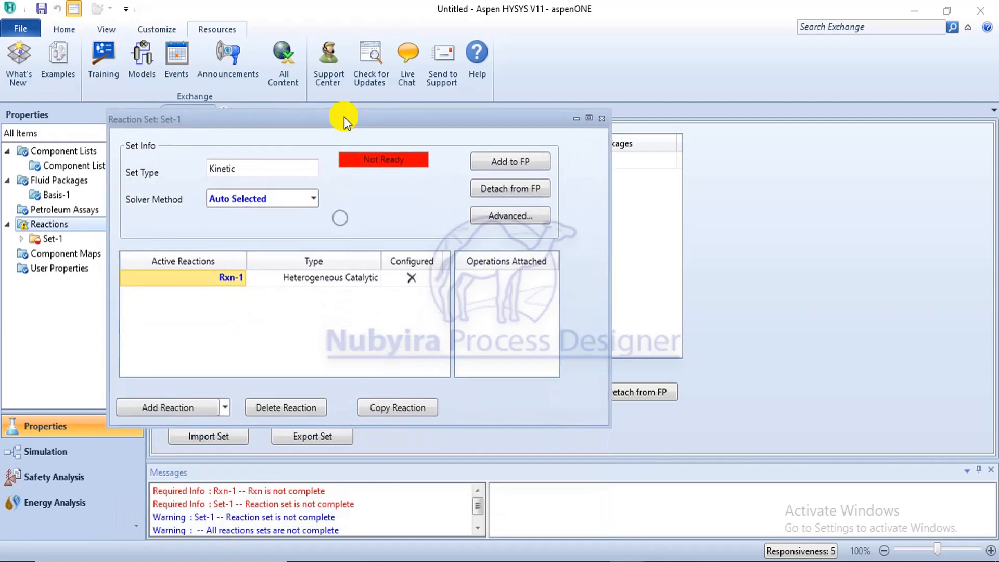
{"action": "left_click", "coordinate": [174, 408]}
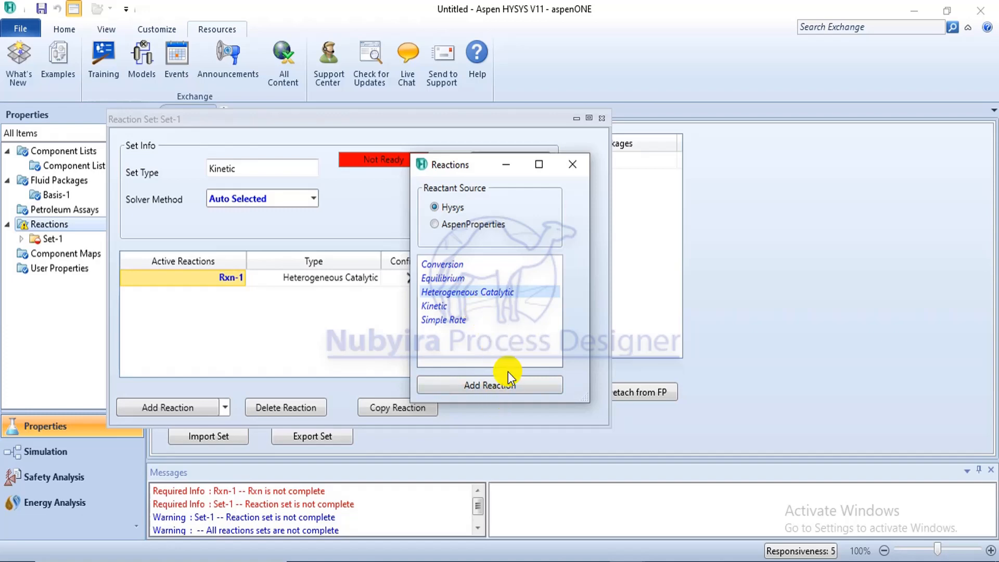
{"action": "left_click", "coordinate": [573, 165]}
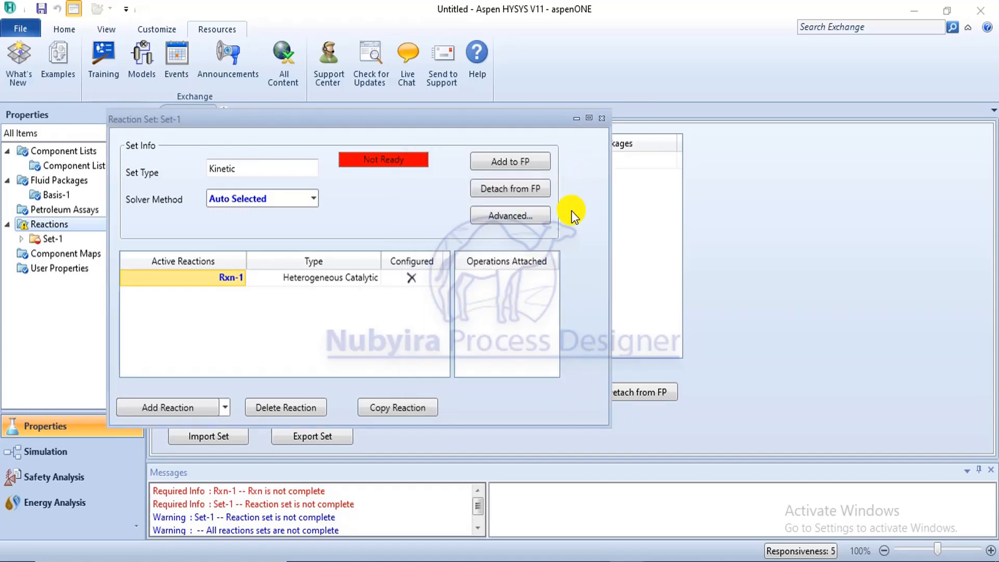
- Open the heterogeneous catalytic reaction Rxn-1 from Set-1 to show its stoichiometry and basis settings
{"action": "left_click", "coordinate": [240, 273]}
{"action": "double_click", "coordinate": [239, 273]}
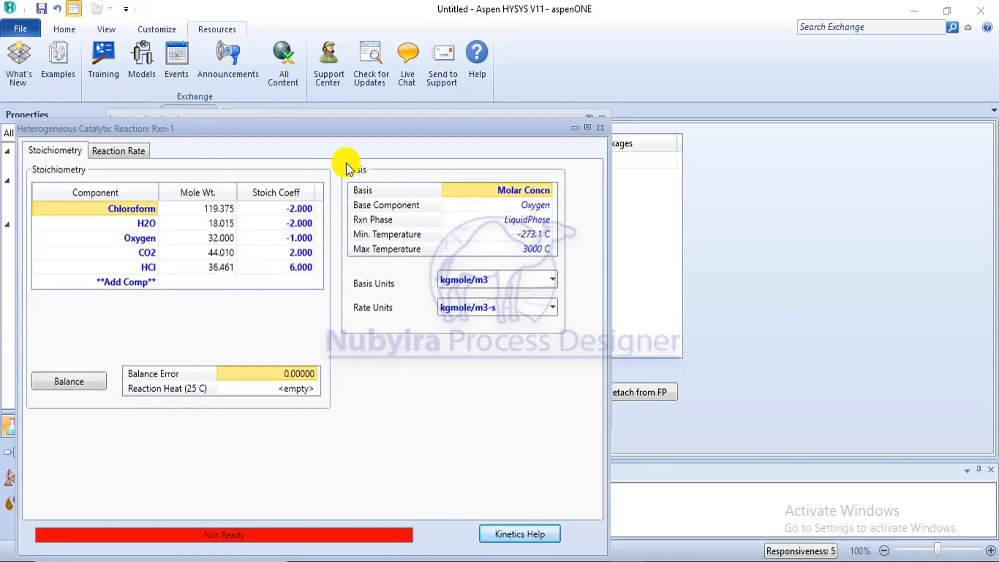
{"action": "left_click_drag", "start_coordinate": [354, 133], "coordinate": [486, 67]}
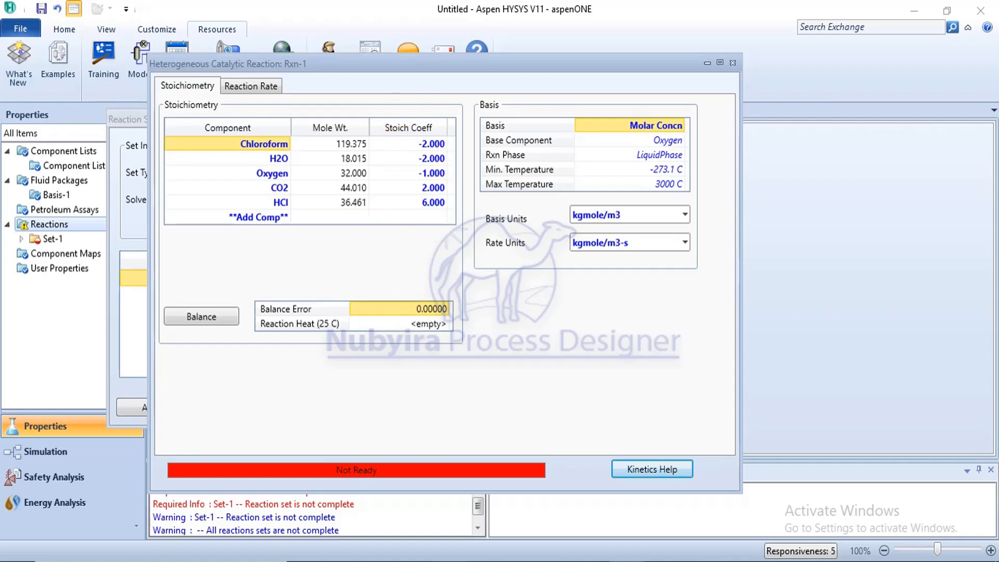
- Compare the chloroform rate expression in SIMULATION PROBLEM.pdf with the basis options available for Rxn-1 in Aspen HYSYS
{"action": "left_click", "coordinate": [381, 560]}
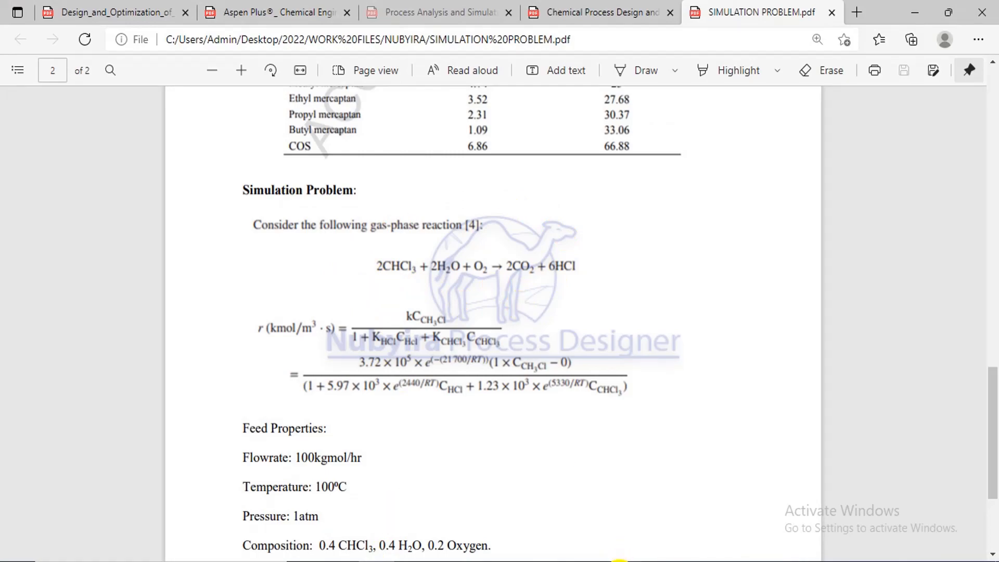
{"action": "left_click", "coordinate": [619, 561]}
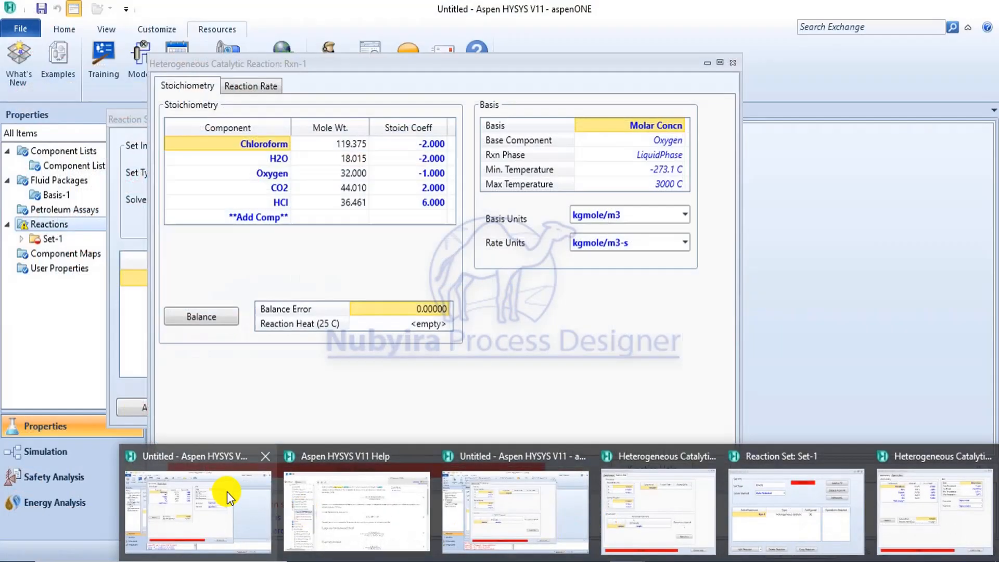
{"action": "left_click", "coordinate": [226, 492]}
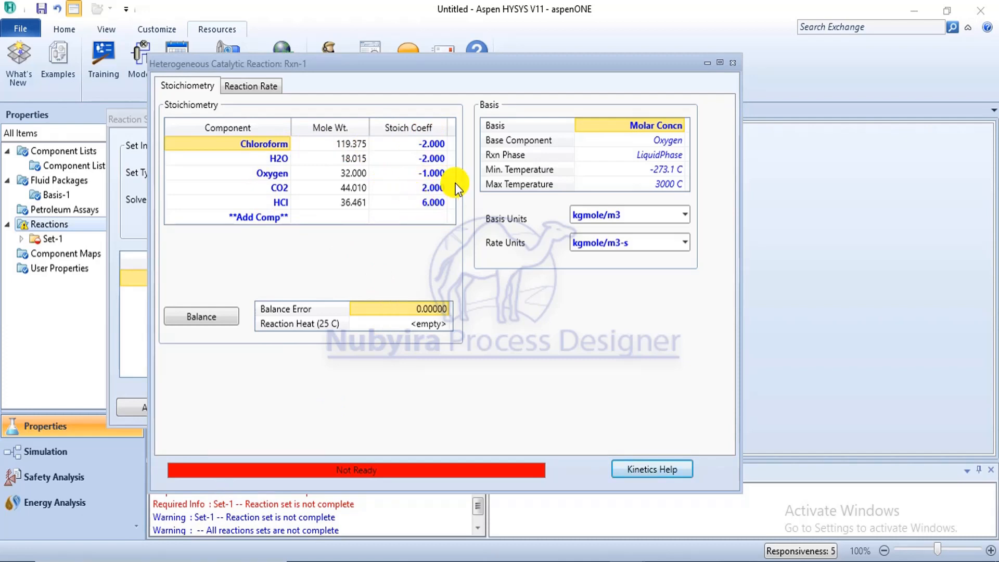
{"action": "left_click", "coordinate": [684, 126]}
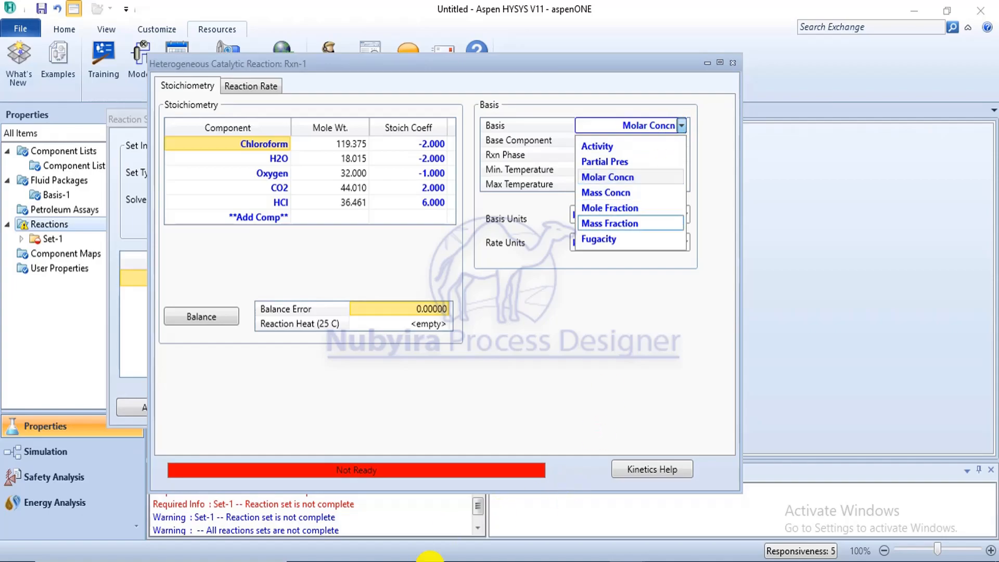
{"action": "key", "text": "alt+Tab"}
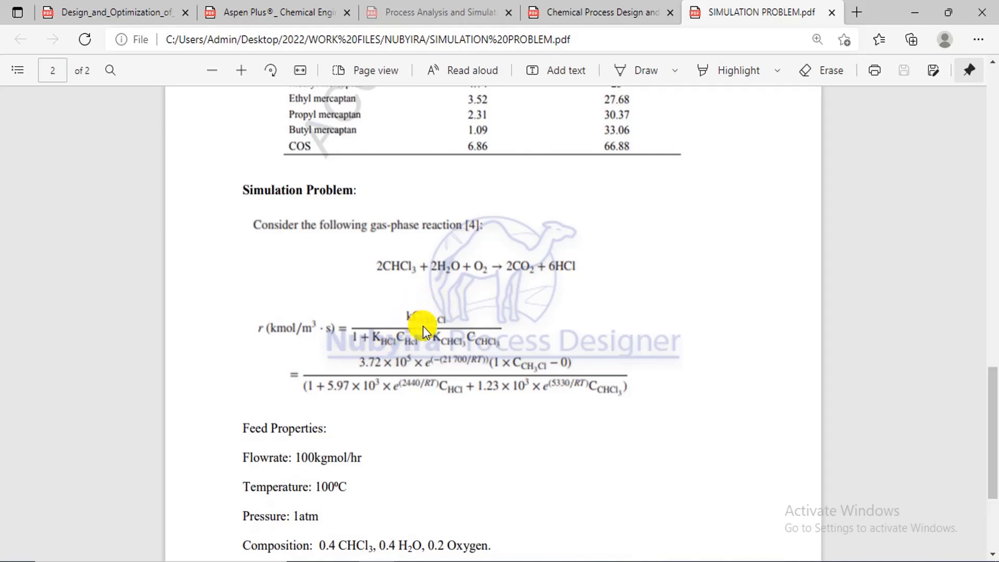
{"action": "mouse_move", "coordinate": [623, 560]}
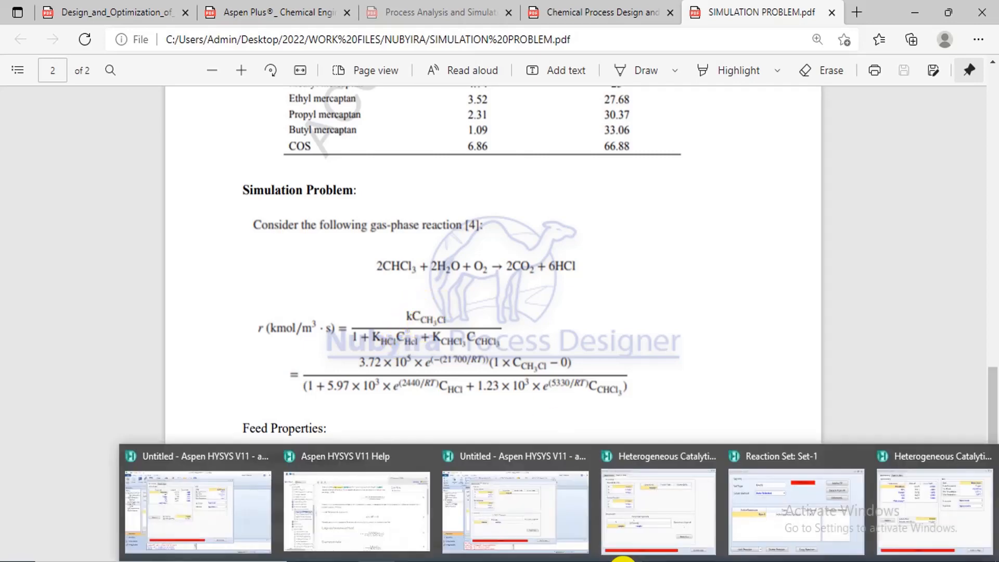
{"action": "left_click", "coordinate": [242, 522]}
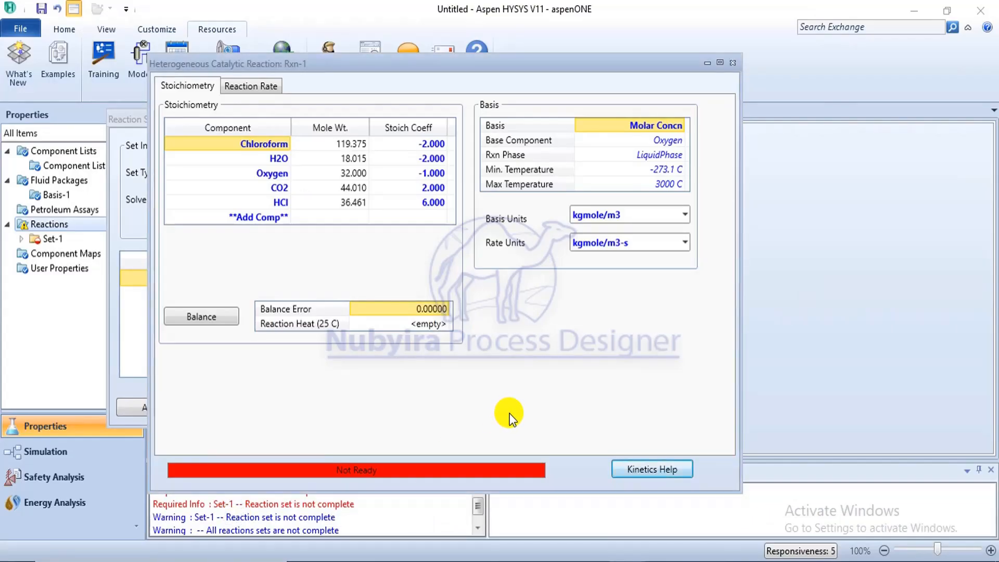
- Set Rxn-1's base component to Chloroform and its reaction phase to VapourPhase, keeping the basis units at kgmole/m3
{"action": "left_click", "coordinate": [679, 136]}
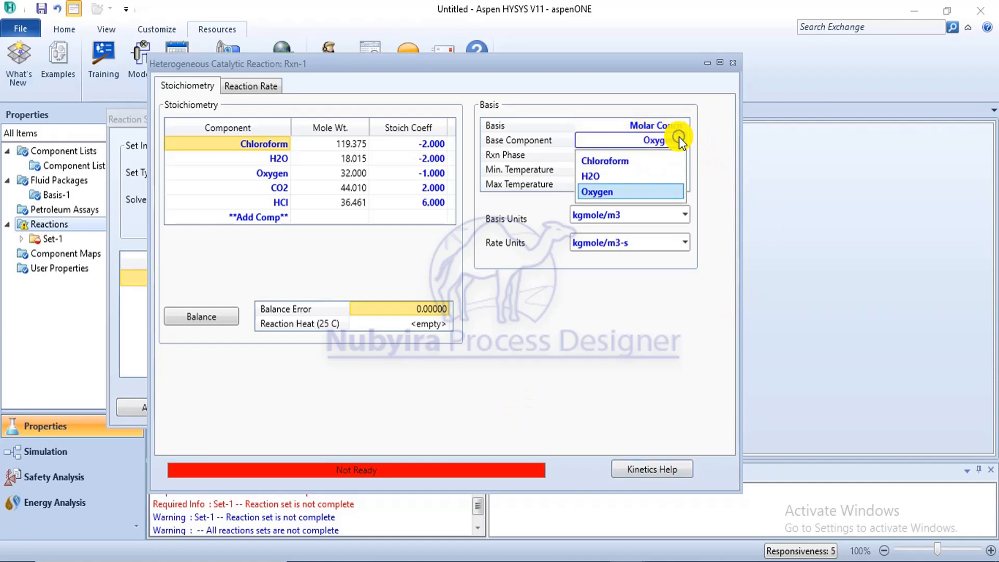
{"action": "left_click", "coordinate": [625, 160]}
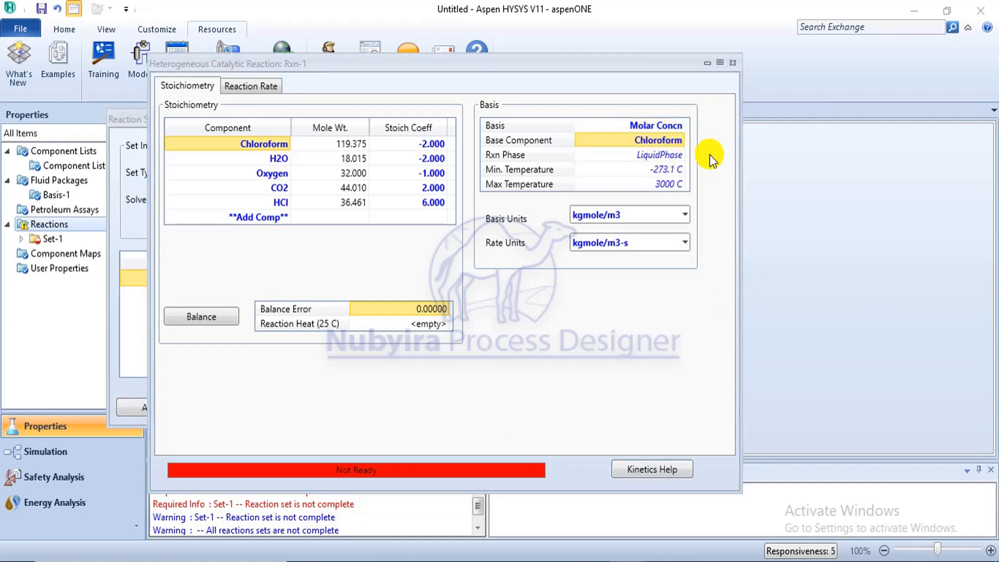
{"action": "left_click", "coordinate": [683, 154]}
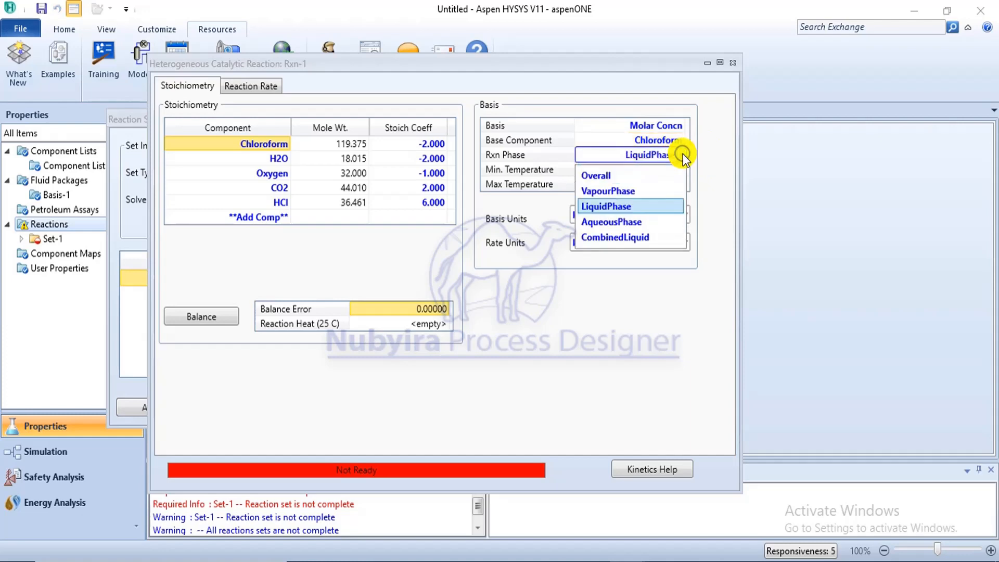
{"action": "left_click", "coordinate": [675, 189]}
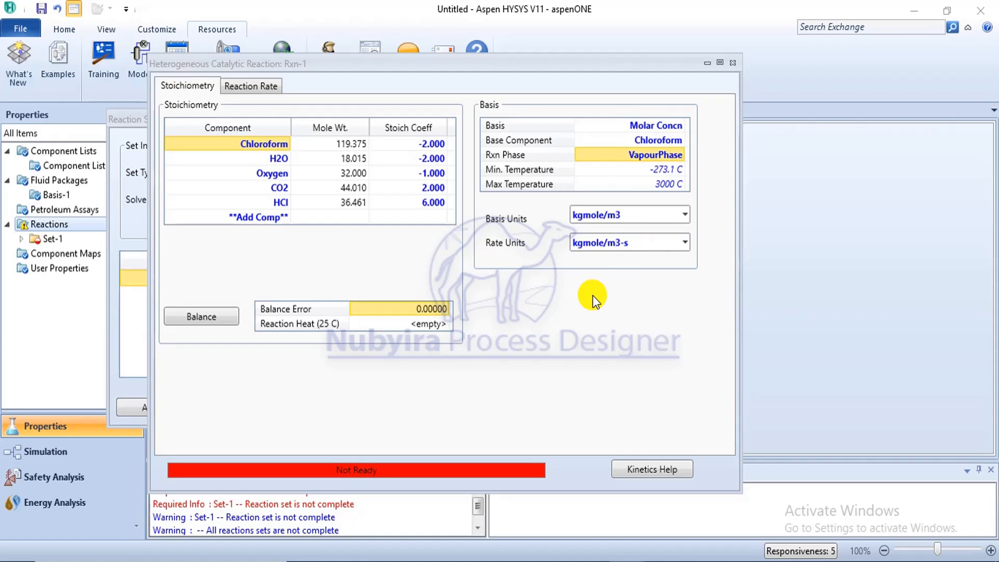
{"action": "left_click", "coordinate": [687, 211]}
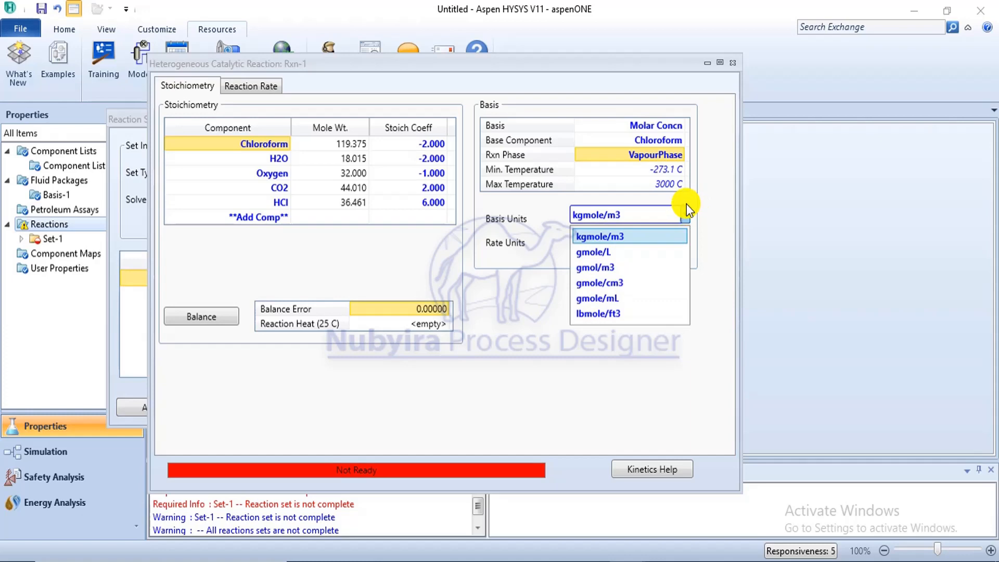
{"action": "left_click", "coordinate": [711, 213]}
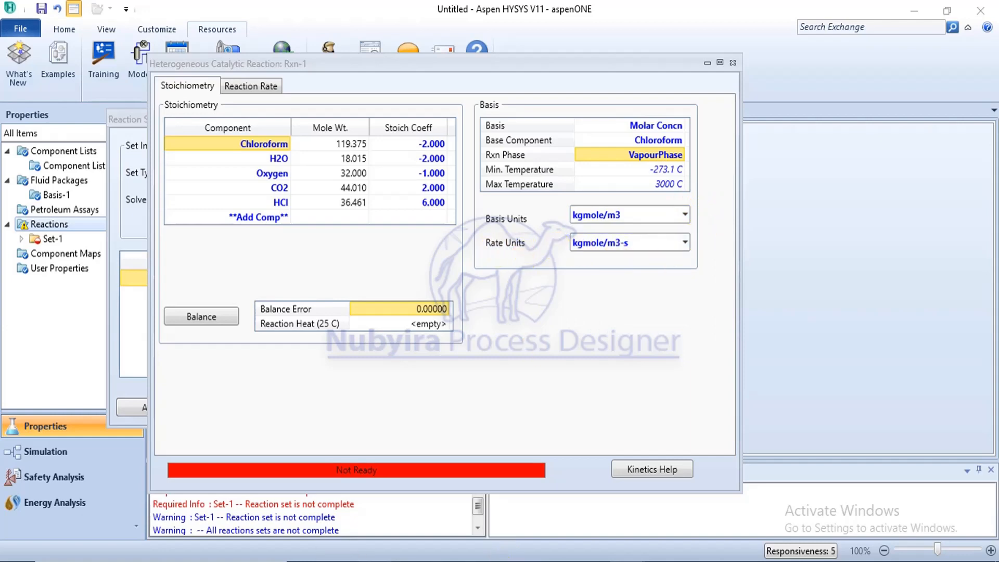
- Open Rxn-1's reaction rate parameters, and enlarge the chloroform rate expression in SIMULATION PROBLEM.pdf to read its constants
{"action": "left_click", "coordinate": [368, 520]}
{"action": "left_click", "coordinate": [250, 85]}
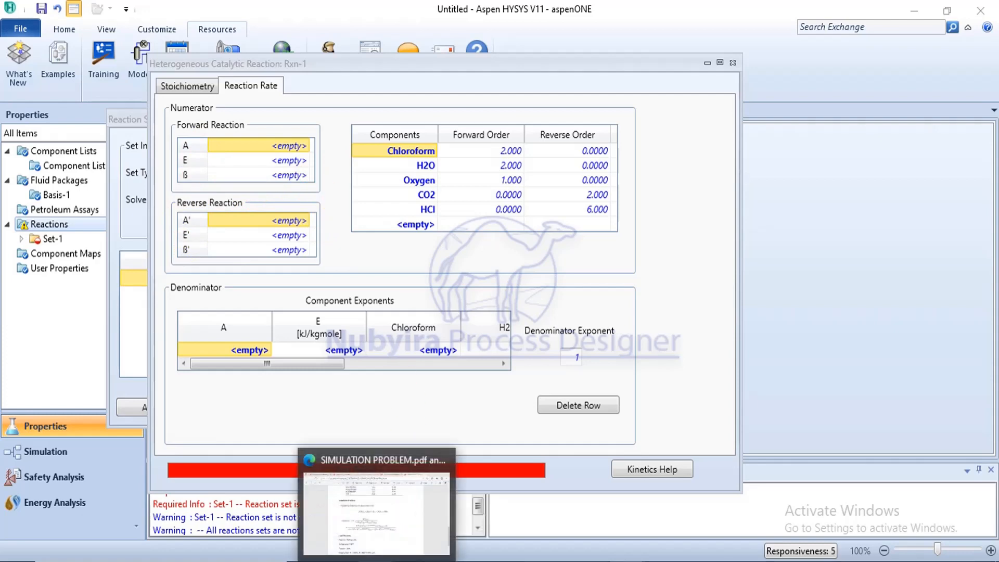
{"action": "left_click", "coordinate": [376, 544]}
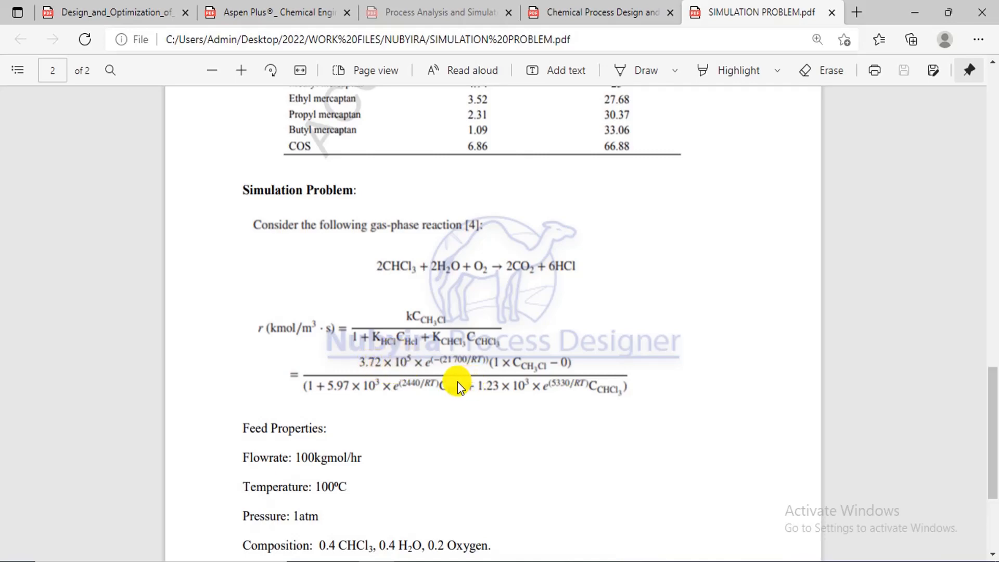
{"action": "left_click", "coordinate": [239, 73]}
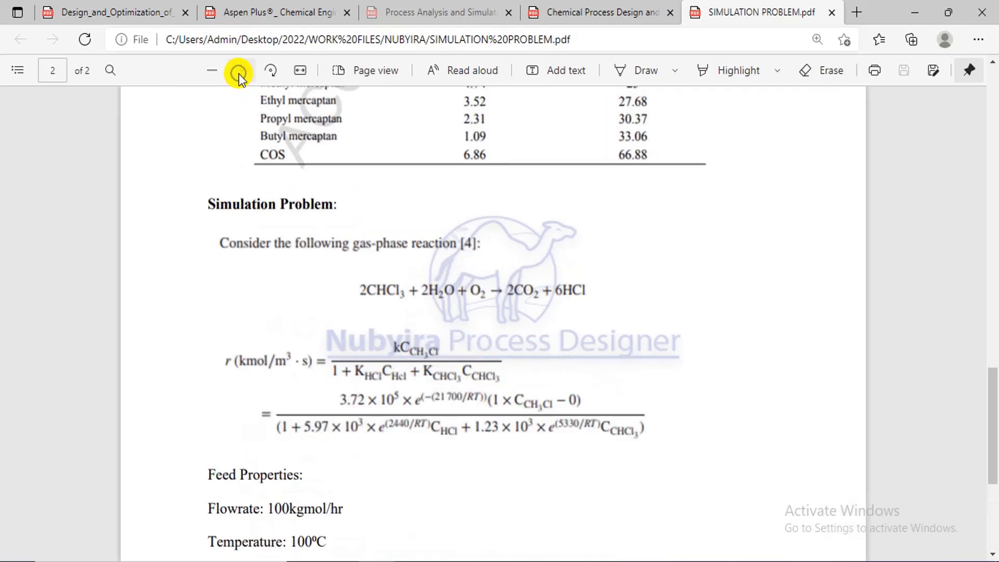
{"action": "left_click", "coordinate": [239, 72]}
{"action": "left_click_drag", "start_coordinate": [994, 395], "coordinate": [995, 436]}
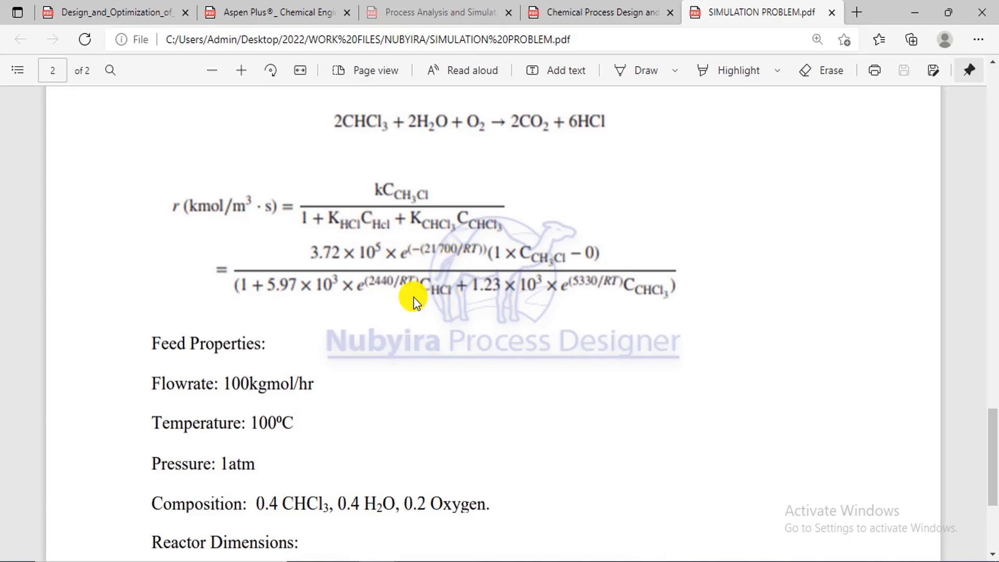
- Return to Aspen HYSYS and set the forward reaction's pre-exponential factor A to 3.72e5 for Rxn-1
{"action": "mouse_move", "coordinate": [647, 548]}
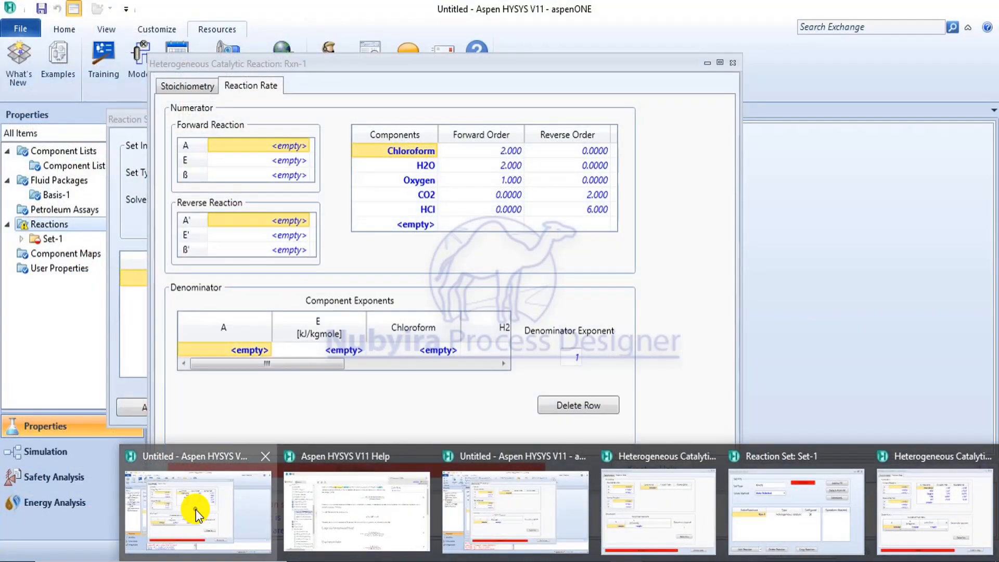
{"action": "left_click", "coordinate": [196, 511]}
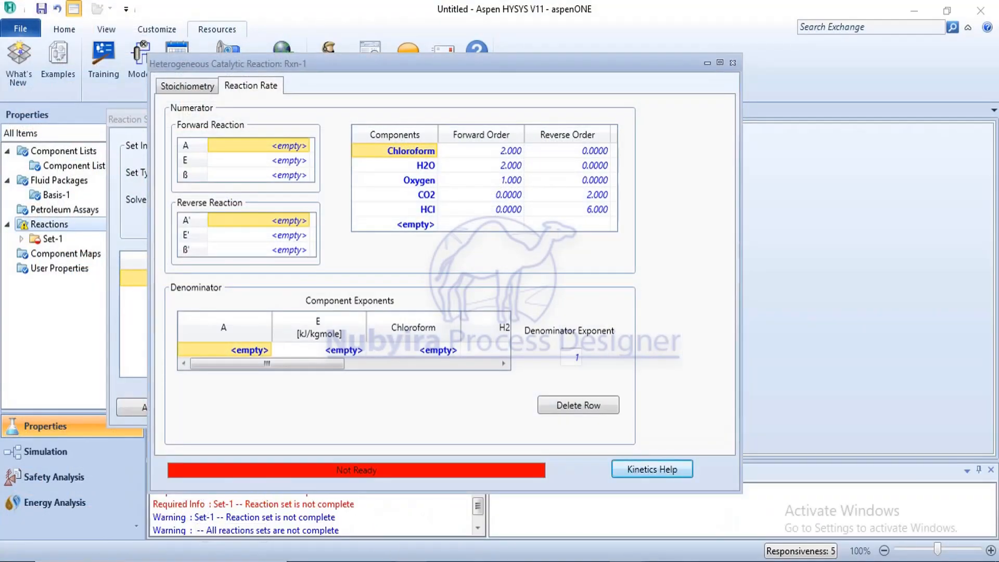
{"action": "mouse_move", "coordinate": [375, 560]}
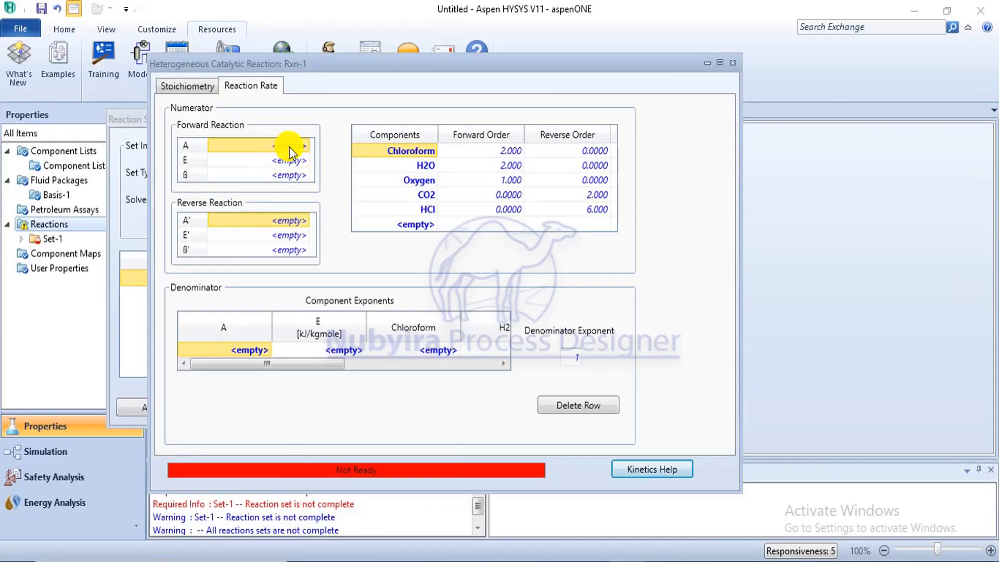
{"action": "left_click", "coordinate": [289, 145]}
{"action": "type", "text": "3"}
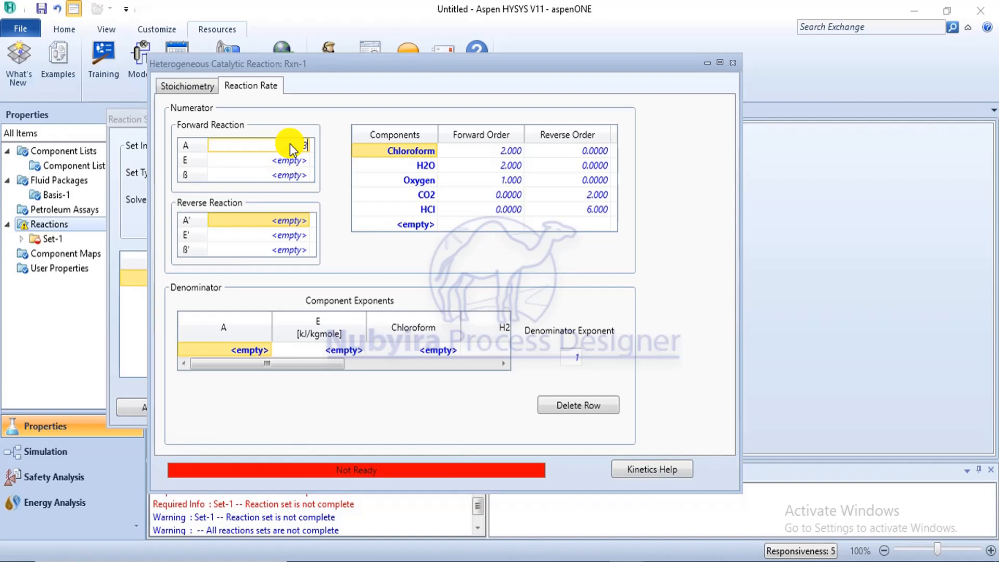
{"action": "key", "text": "BackSpace"}
{"action": "type", "text": "7"}
{"action": "key", "text": "BackSpace"}
{"action": "type", "text": "5"}
{"action": "key", "text": "Return"}
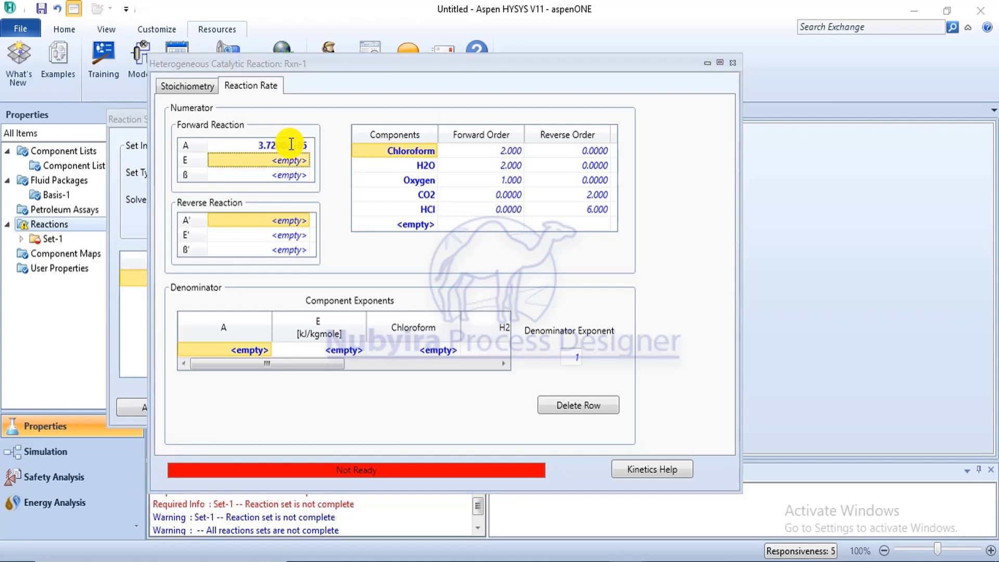
- Check the numerator's exponential term in the PDF and set the forward reaction's activation energy E to 21700 kJ/kgmole
{"action": "mouse_move", "coordinate": [376, 561]}
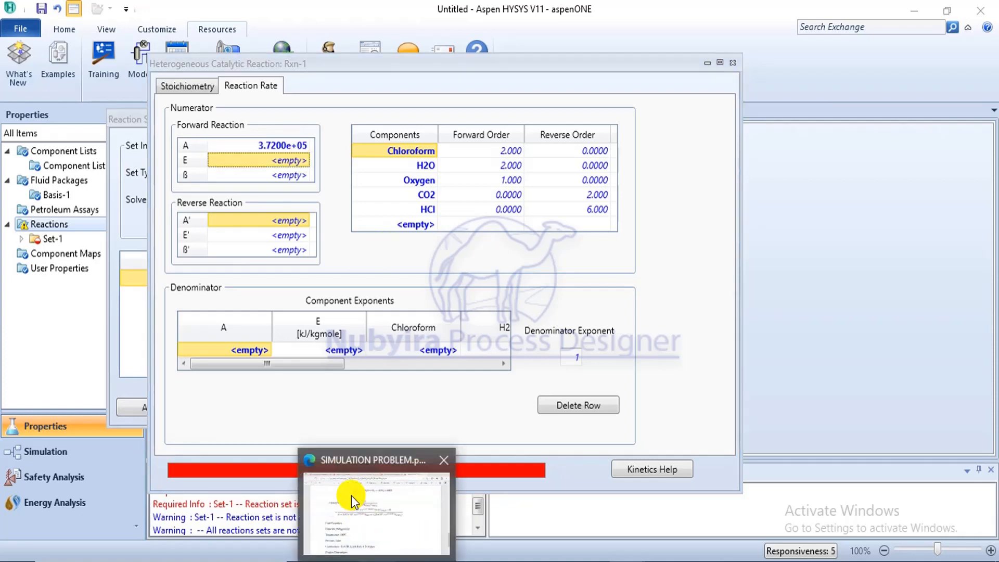
{"action": "left_click", "coordinate": [351, 496]}
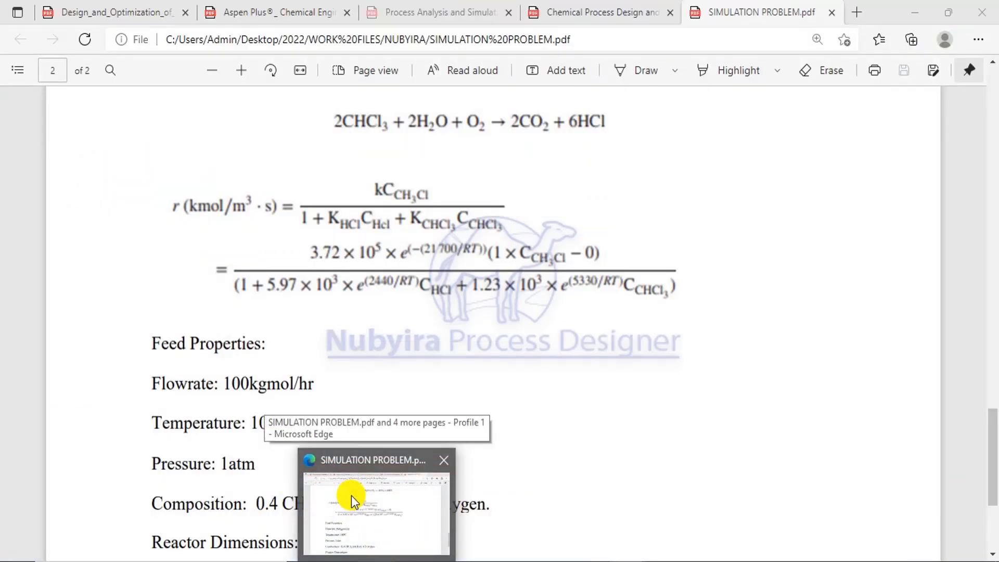
{"action": "left_click", "coordinate": [352, 496]}
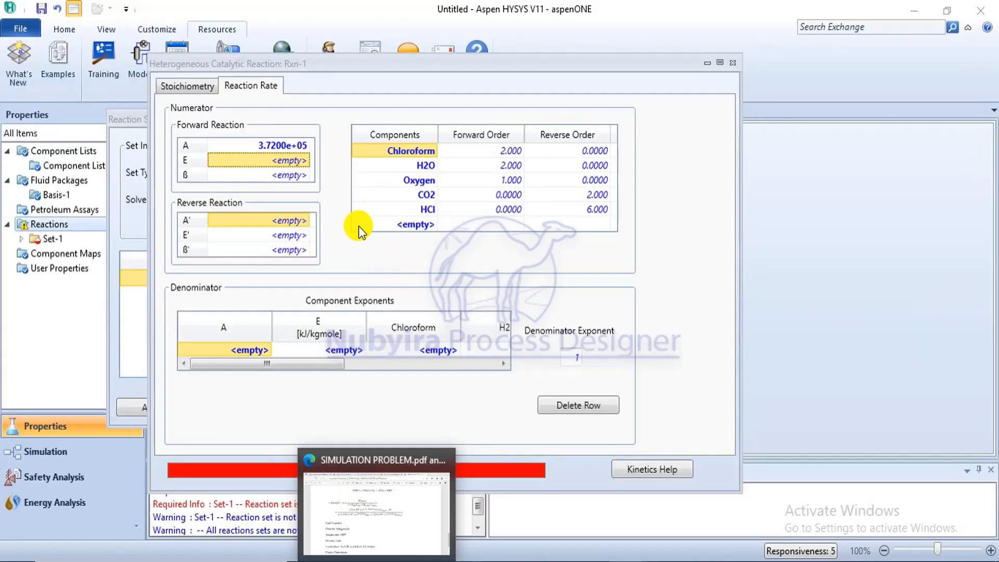
{"action": "left_click", "coordinate": [284, 162]}
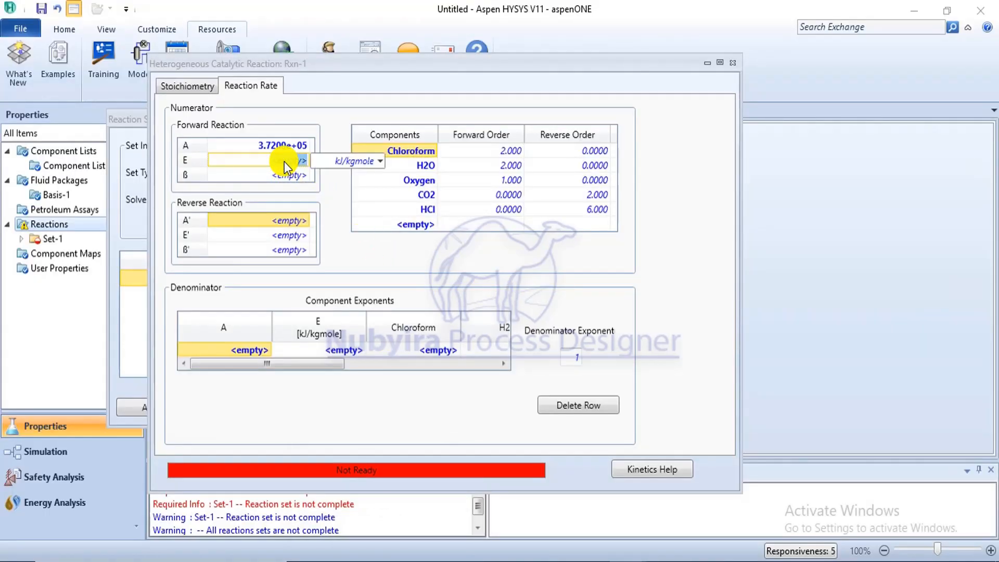
{"action": "type", "text": "21700"}
{"action": "key", "text": "Return"}
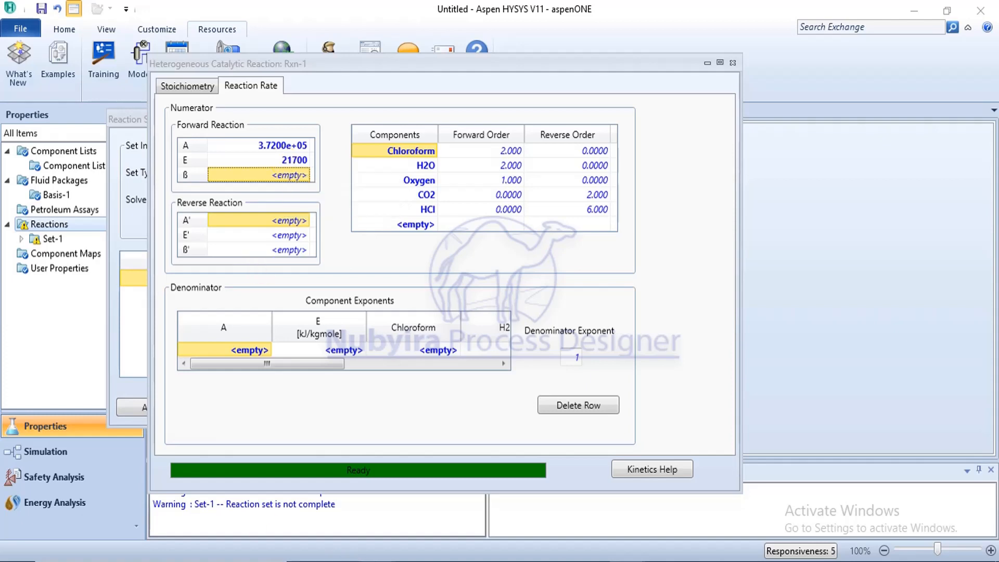
- Check the concentration term in the PDF's rate numerator and set Chloroform's forward order to 1 for Rxn-1
{"action": "mouse_move", "coordinate": [368, 552]}
{"action": "left_click", "coordinate": [349, 499]}
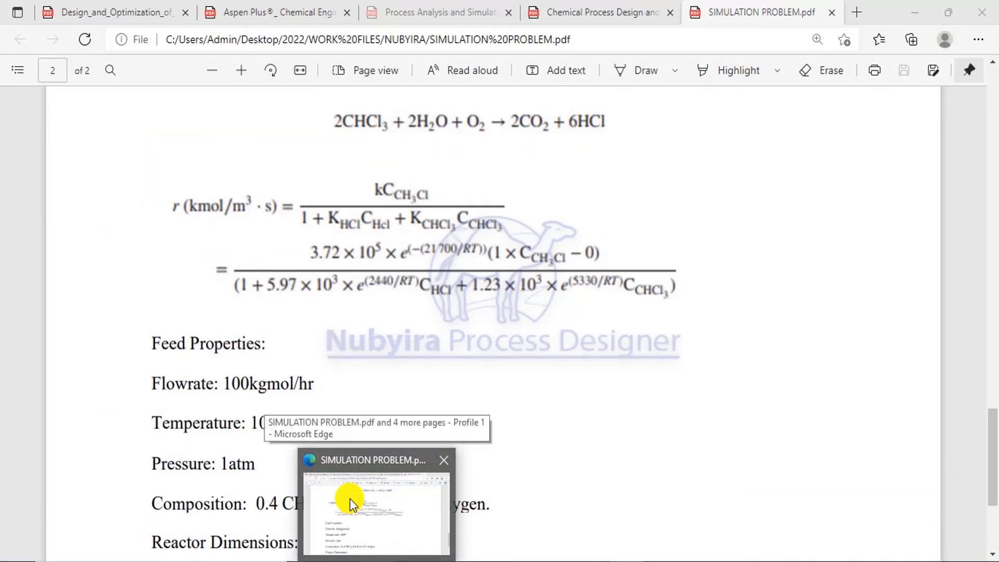
{"action": "left_click", "coordinate": [349, 490]}
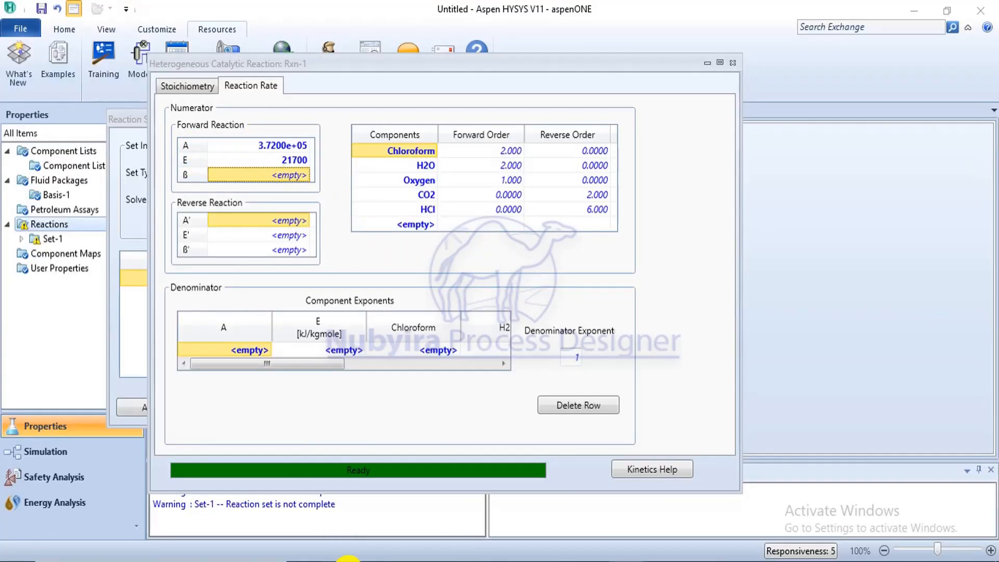
{"action": "left_click", "coordinate": [359, 555]}
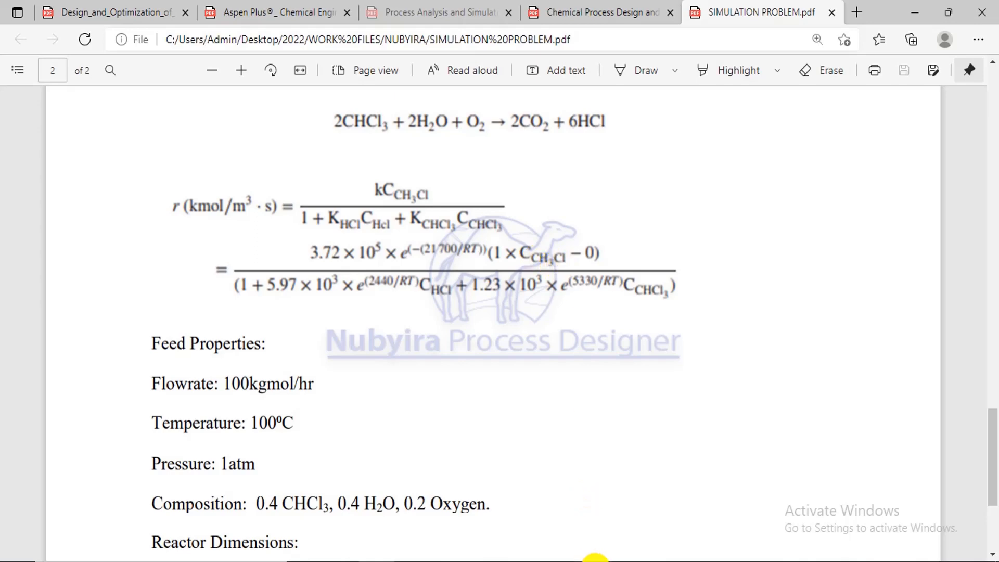
{"action": "left_click", "coordinate": [594, 556]}
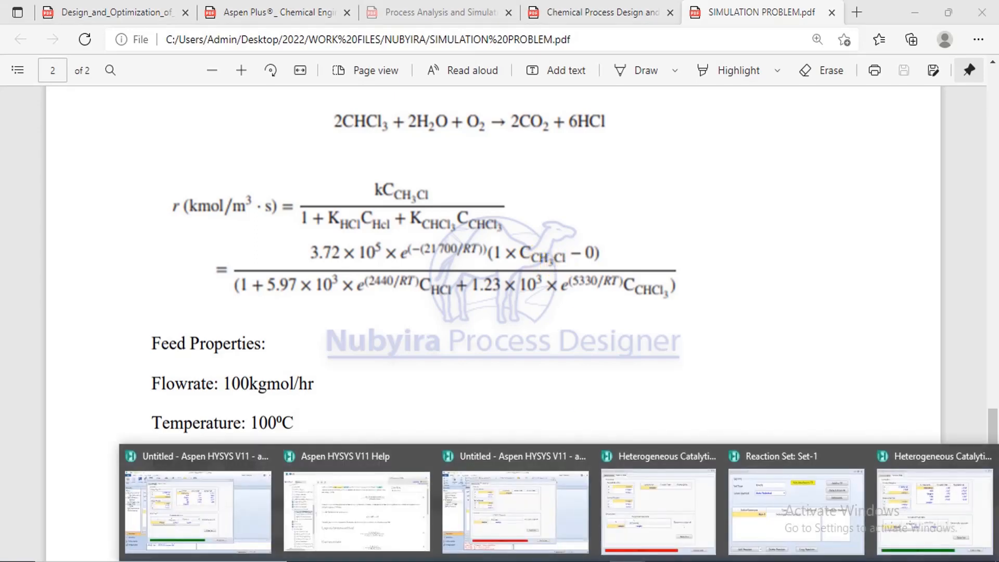
{"action": "left_click", "coordinate": [239, 512]}
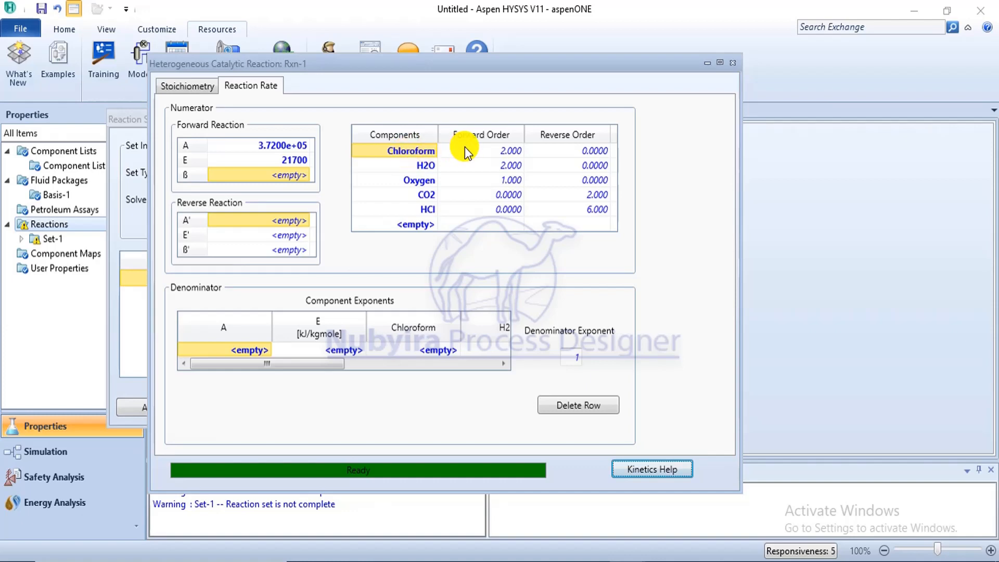
{"action": "left_click", "coordinate": [502, 147]}
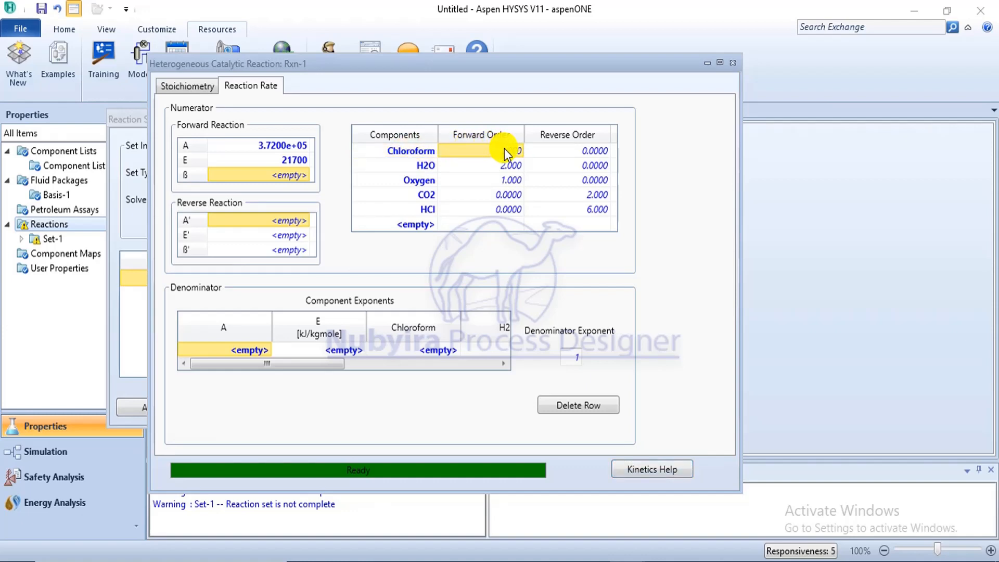
{"action": "type", "text": "1"}
{"action": "key", "text": "Return"}
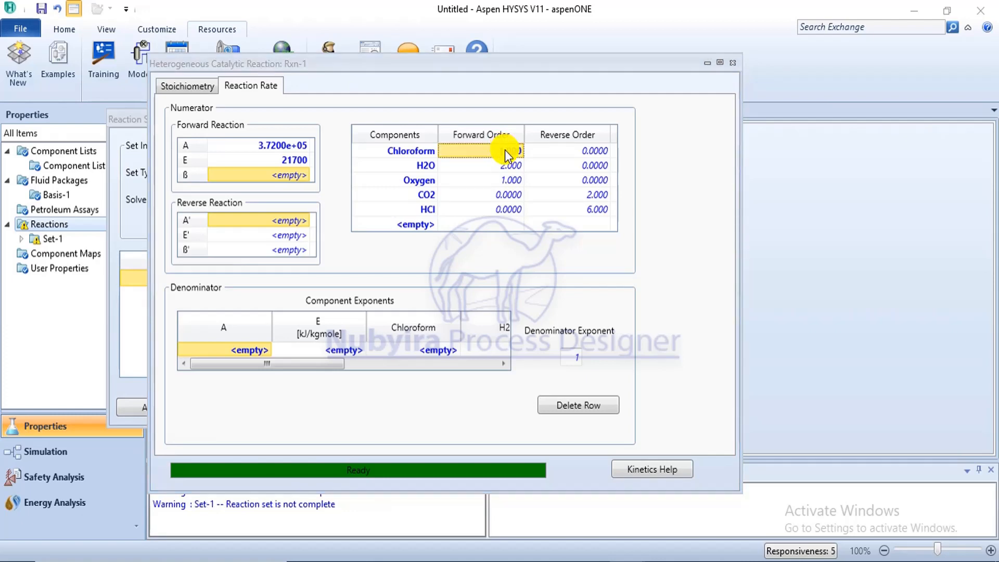
- Set the forward orders of H2O and Oxygen to 0 in Rxn-1's rate numerator
{"action": "left_click", "coordinate": [517, 166]}
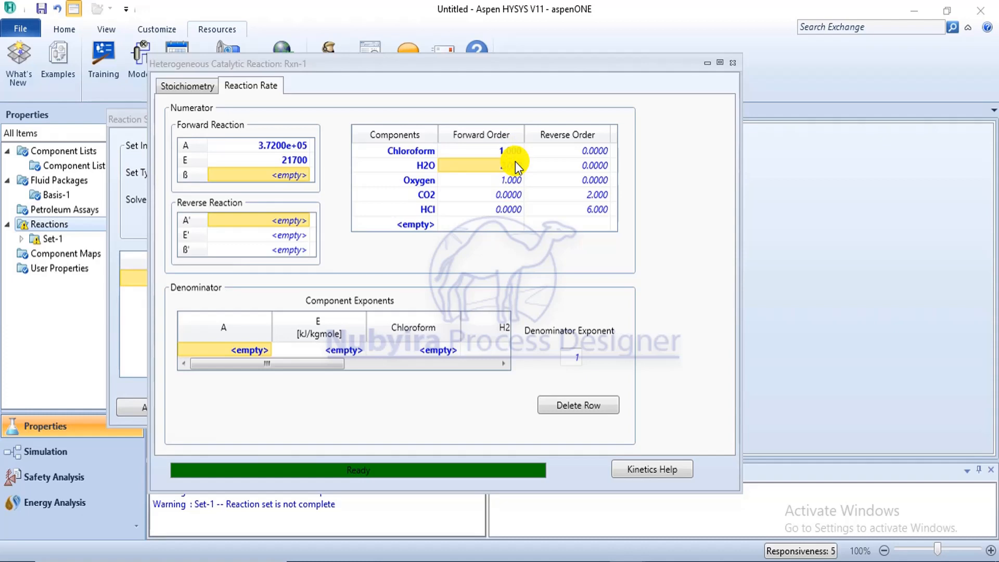
{"action": "type", "text": "217"}
{"action": "type", "text": "0"}
{"action": "key", "text": "Return"}
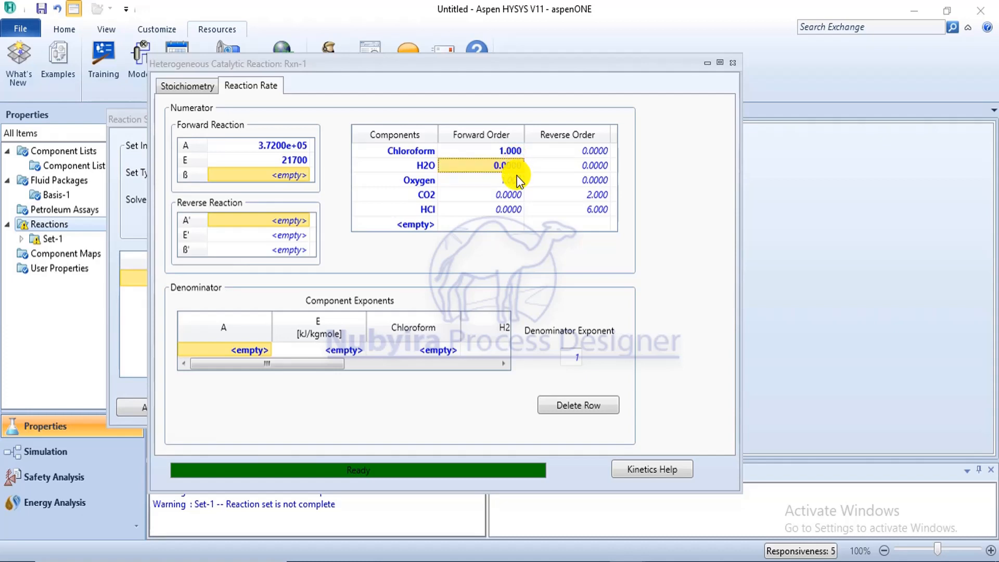
{"action": "left_click", "coordinate": [516, 177]}
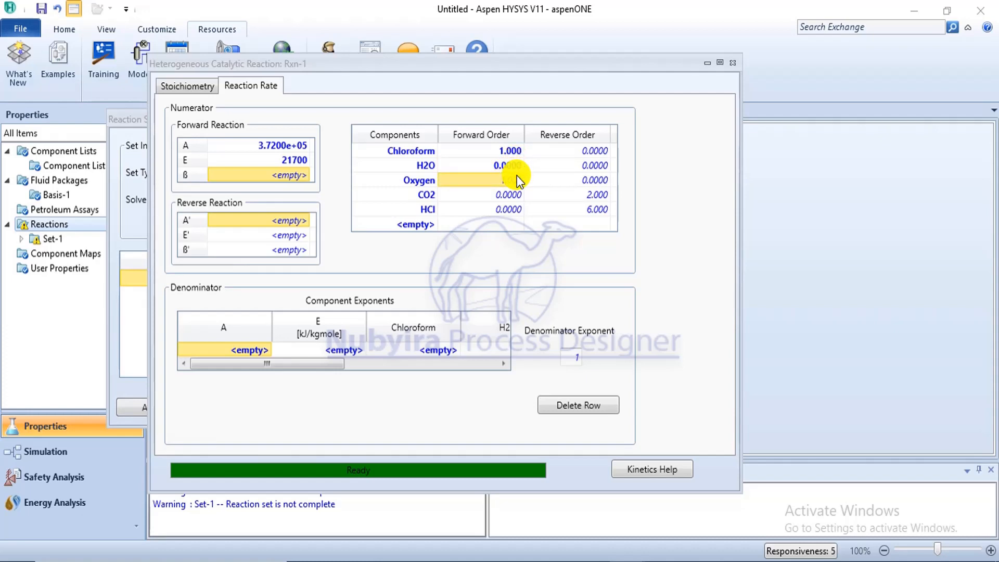
{"action": "type", "text": "0"}
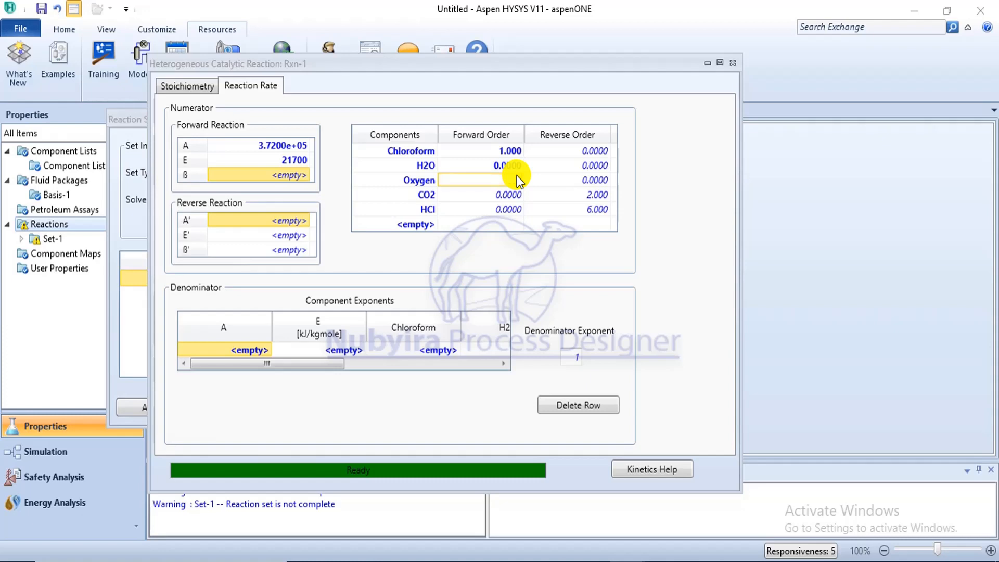
{"action": "key", "text": "Return"}
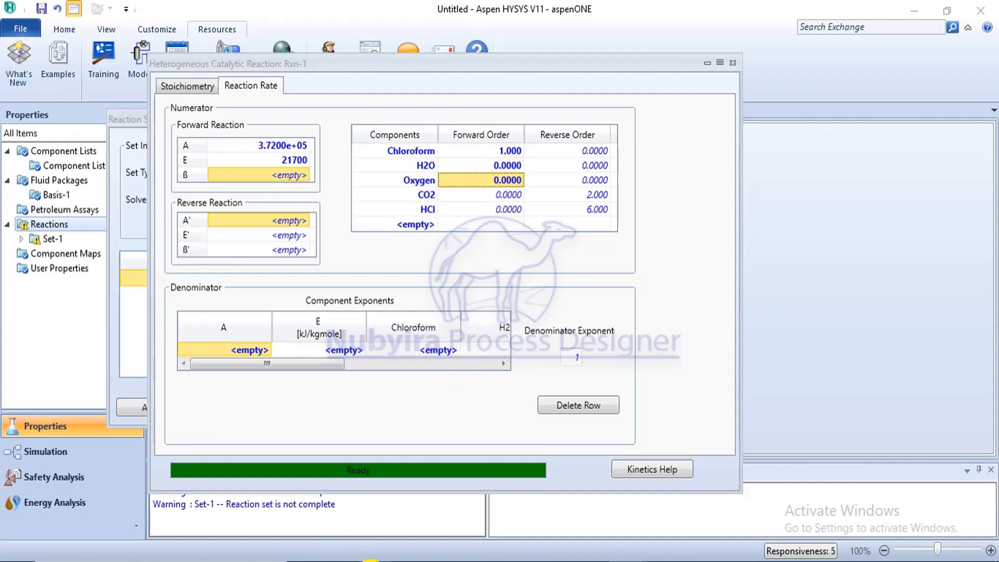
- Compare the rate expression in SIMULATION PROBLEM.pdf with the numerator parameters entered for Rxn-1 in Aspen HYSYS
{"action": "mouse_move", "coordinate": [336, 555]}
{"action": "left_click", "coordinate": [370, 483]}
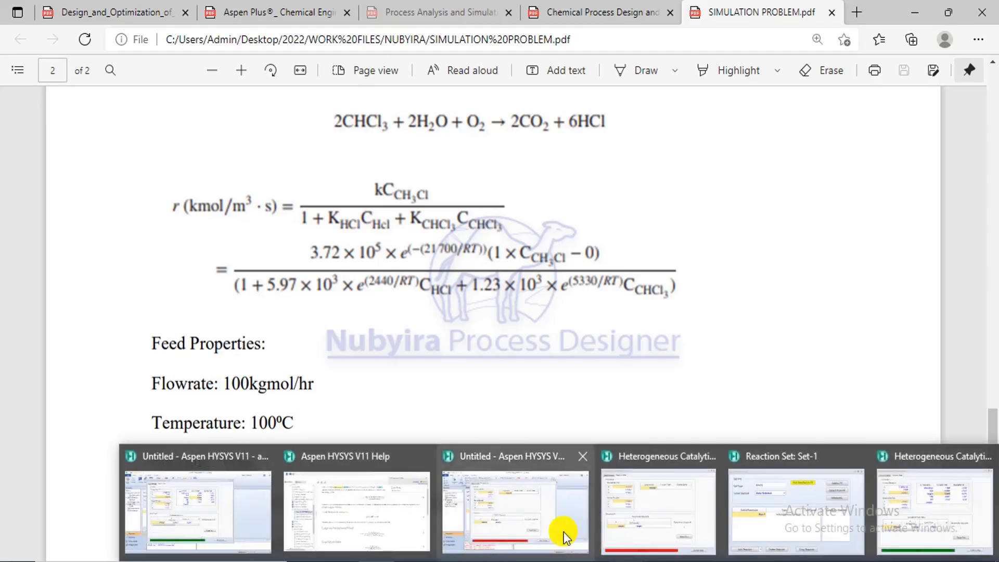
{"action": "left_click", "coordinate": [252, 521]}
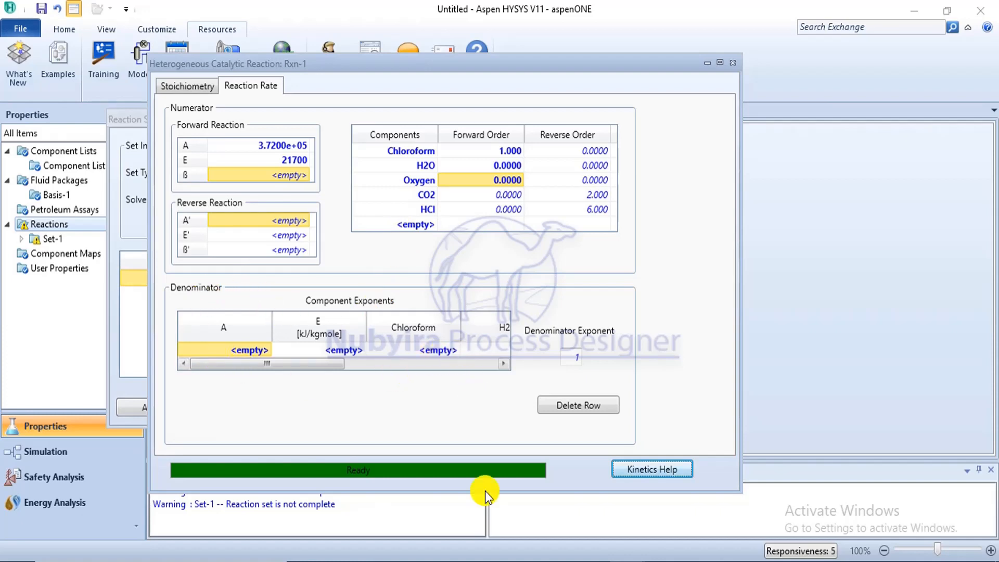
{"action": "left_click", "coordinate": [363, 545]}
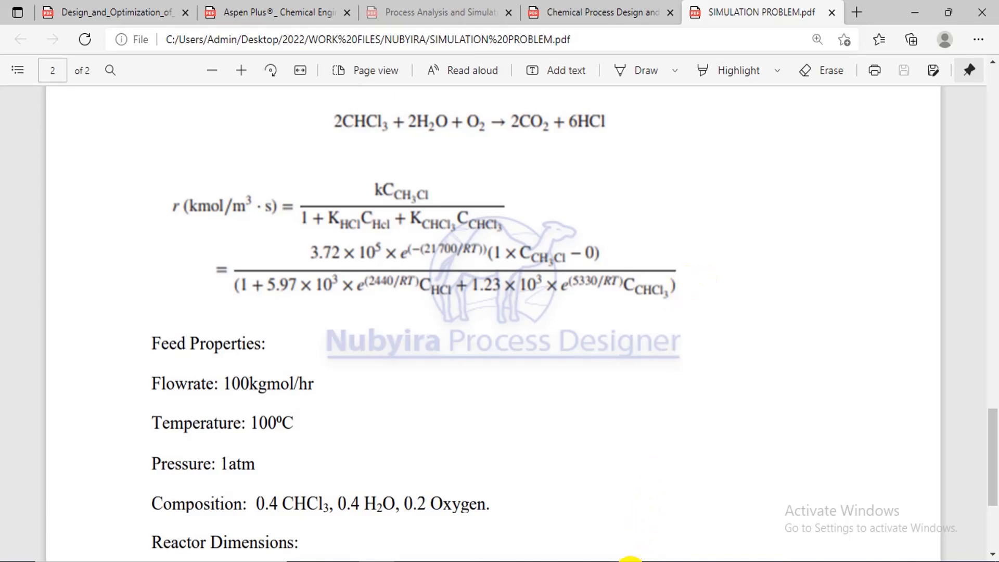
{"action": "mouse_move", "coordinate": [632, 561]}
{"action": "left_click", "coordinate": [220, 510]}
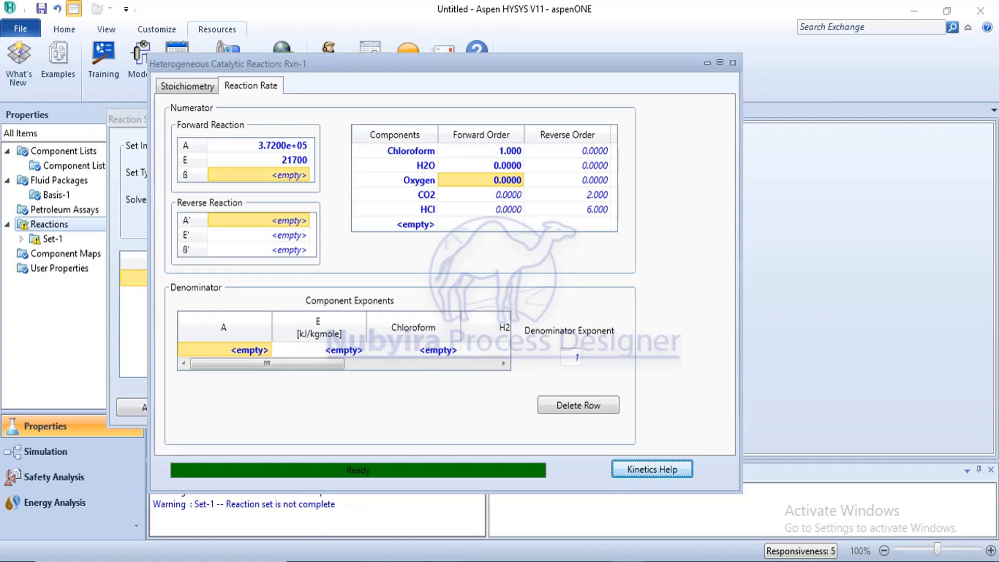
- Check the HCl term of the PDF's rate denominator and set A in the first denominator row to 5.97e3
{"action": "mouse_move", "coordinate": [379, 557]}
{"action": "left_click", "coordinate": [380, 535]}
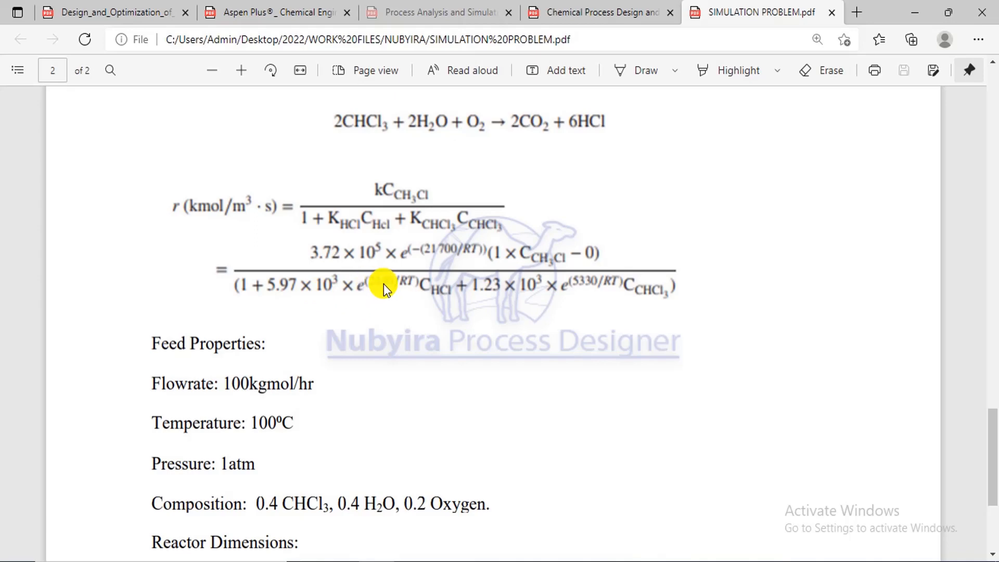
{"action": "mouse_move", "coordinate": [629, 561]}
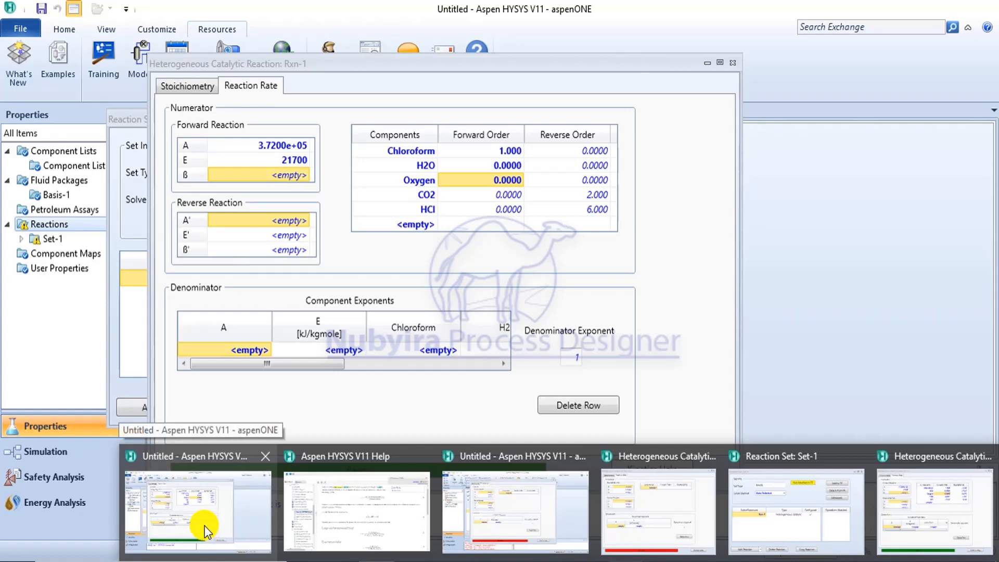
{"action": "left_click", "coordinate": [208, 529]}
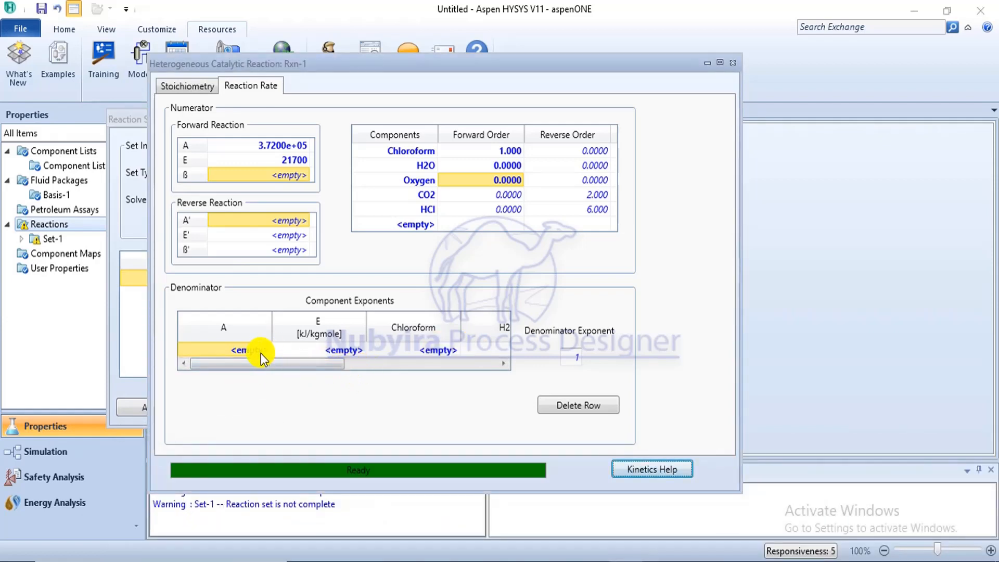
{"action": "mouse_move", "coordinate": [324, 532]}
{"action": "left_click", "coordinate": [243, 346]}
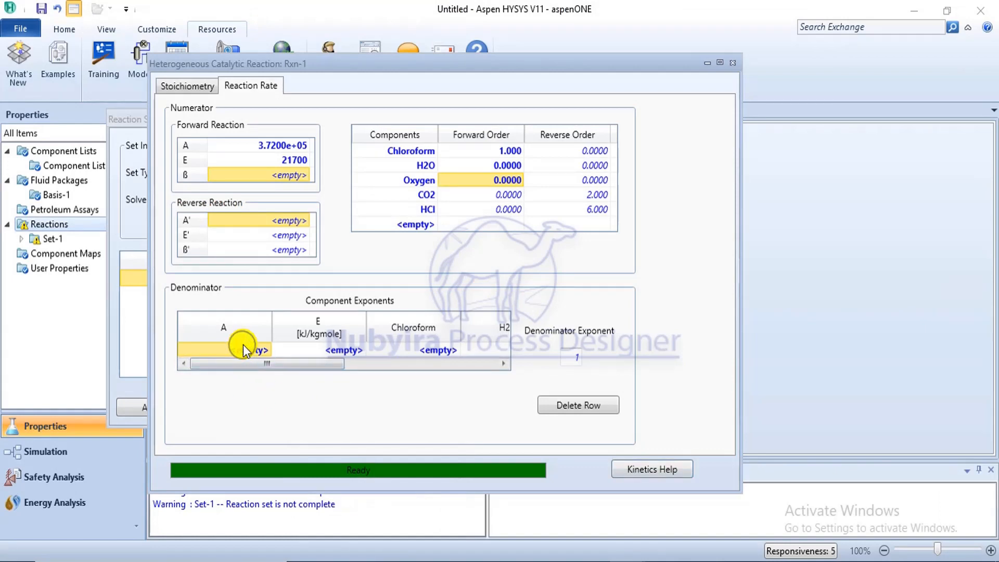
{"action": "type", "text": "5"}
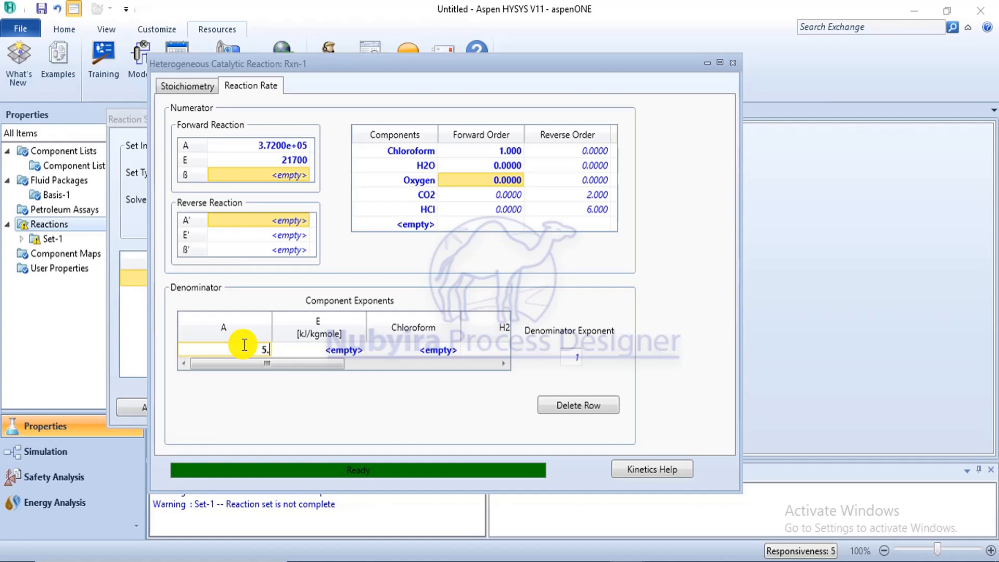
{"action": "type", "text": ".97e3"}
{"action": "key", "text": "Return"}
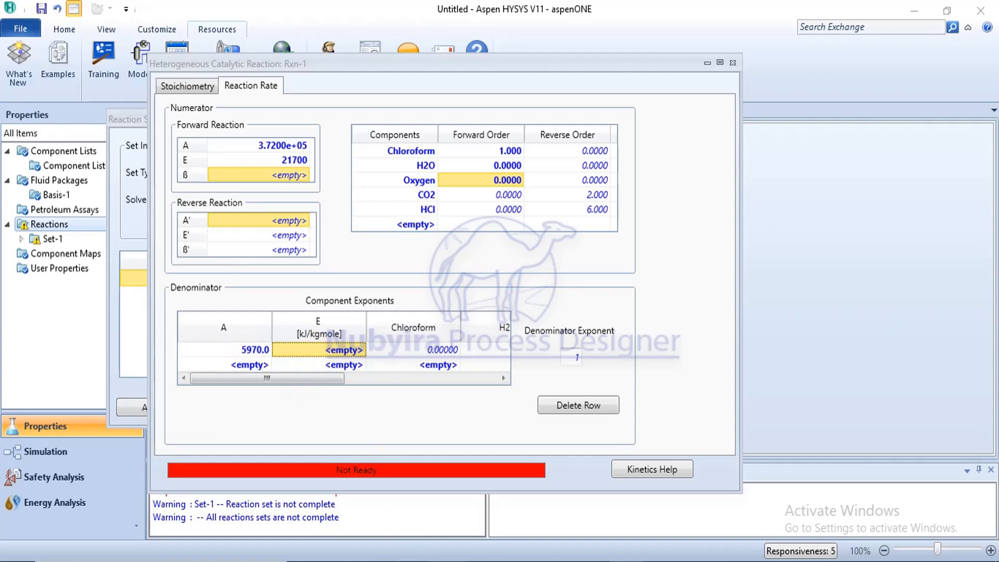
- Check the HCl term's exponential in the PDF and set E in the first denominator row to 2440 kJ/kgmole
{"action": "mouse_move", "coordinate": [379, 561]}
{"action": "left_click", "coordinate": [376, 530]}
{"action": "left_click", "coordinate": [332, 346]}
{"action": "type", "text": "24"}
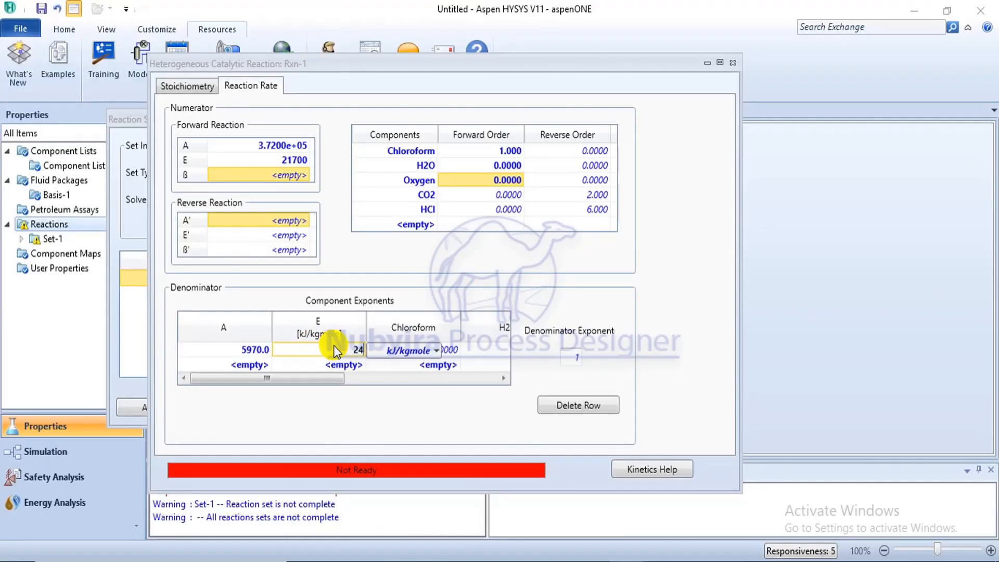
{"action": "type", "text": "40"}
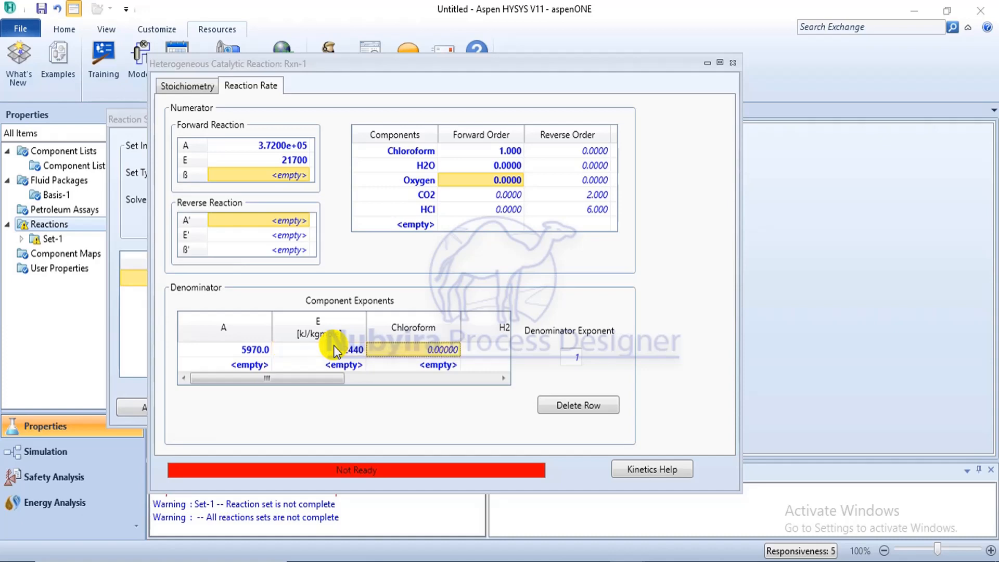
{"action": "key", "text": "Return"}
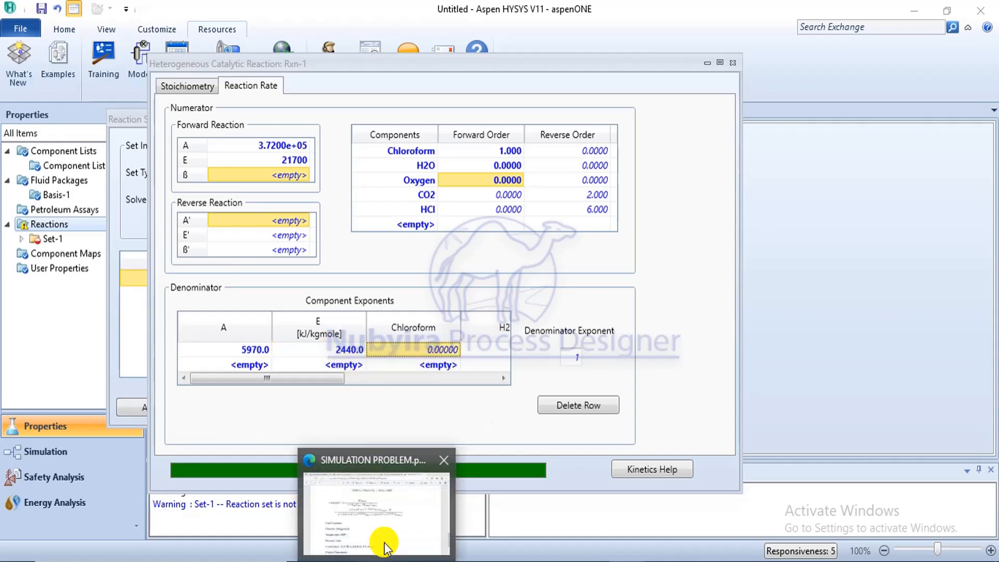
- Check the first denominator term's component in the PDF and set its HCl exponent to 1 in Rxn-1
{"action": "left_click", "coordinate": [385, 544]}
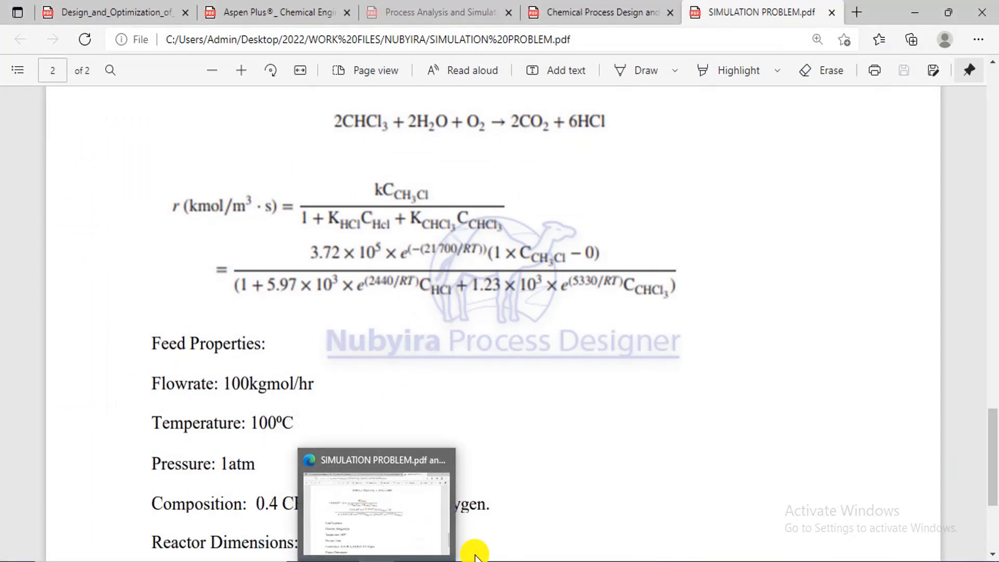
{"action": "mouse_move", "coordinate": [556, 554]}
{"action": "left_click", "coordinate": [230, 503]}
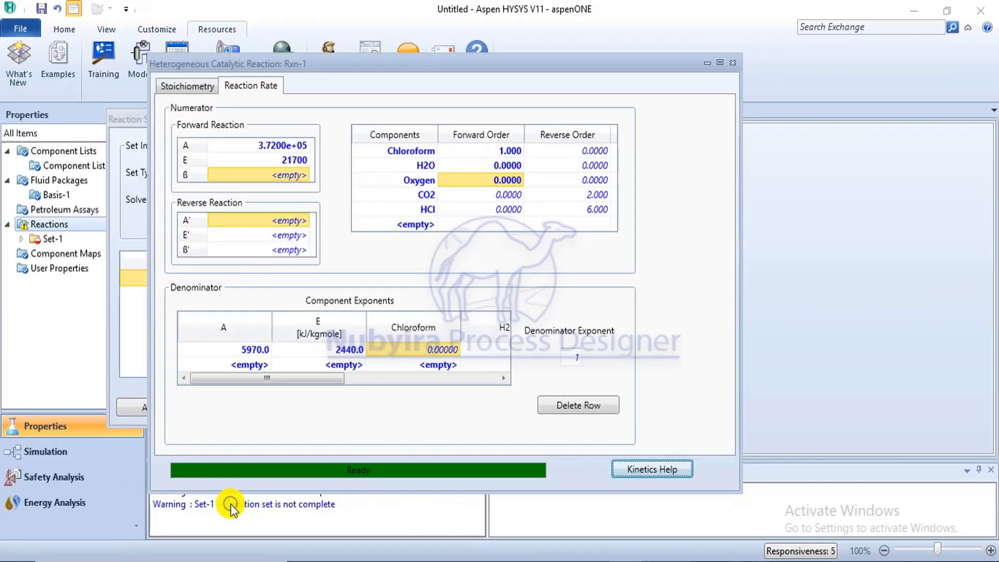
{"action": "left_click_drag", "start_coordinate": [301, 381], "coordinate": [385, 383]}
{"action": "mouse_move", "coordinate": [379, 531]}
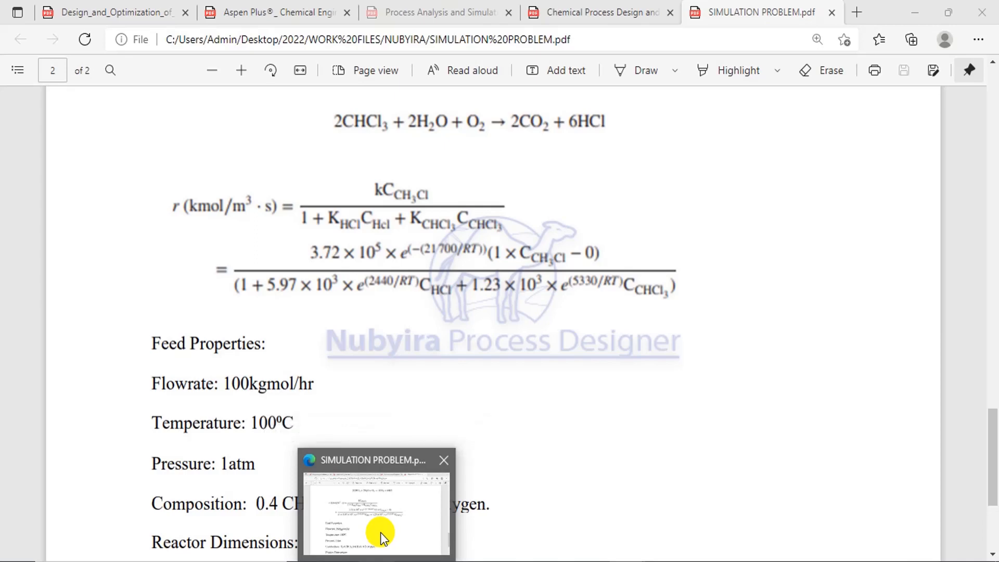
{"action": "mouse_move", "coordinate": [553, 557]}
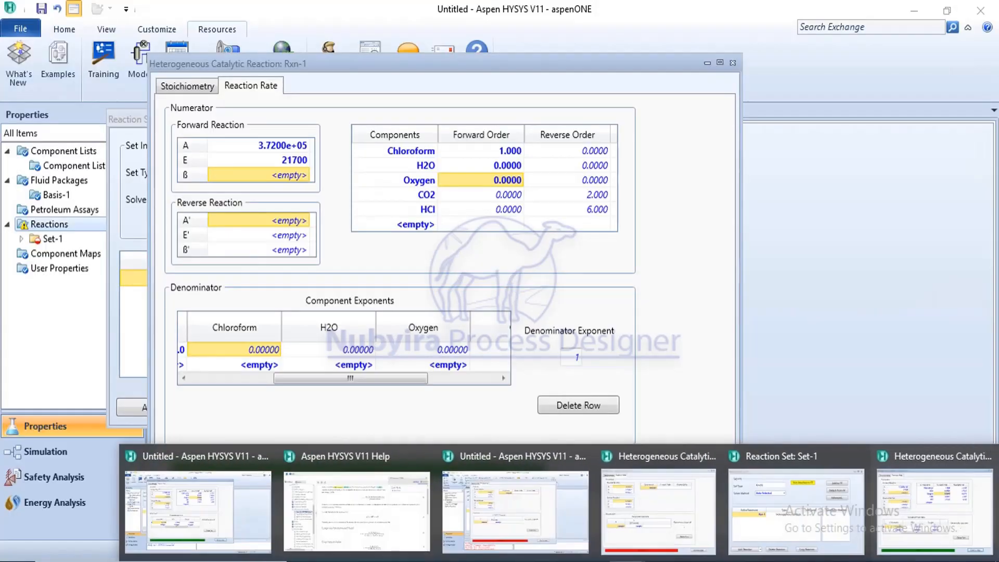
{"action": "left_click", "coordinate": [230, 505]}
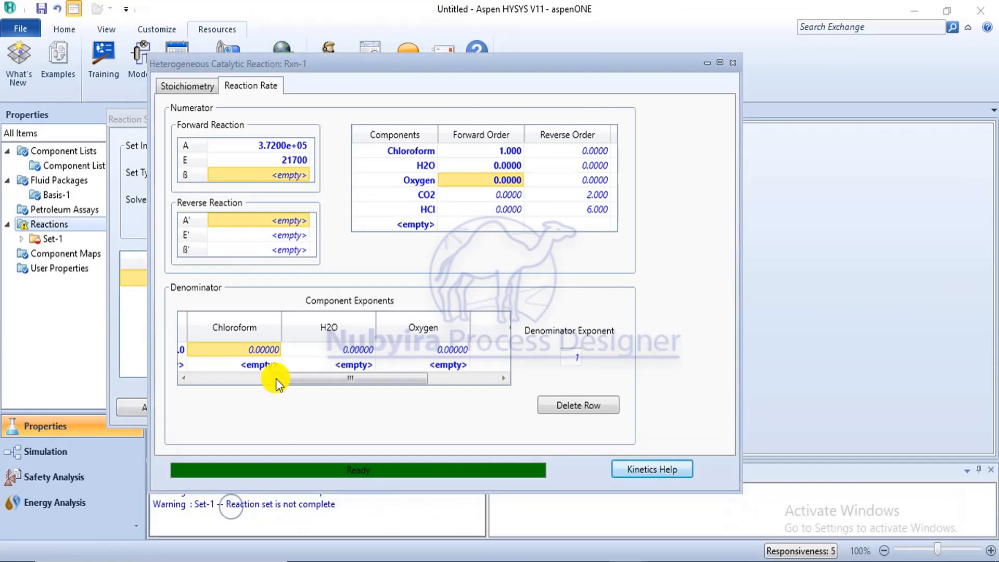
{"action": "left_click_drag", "start_coordinate": [286, 376], "coordinate": [411, 404]}
{"action": "left_click", "coordinate": [483, 349]}
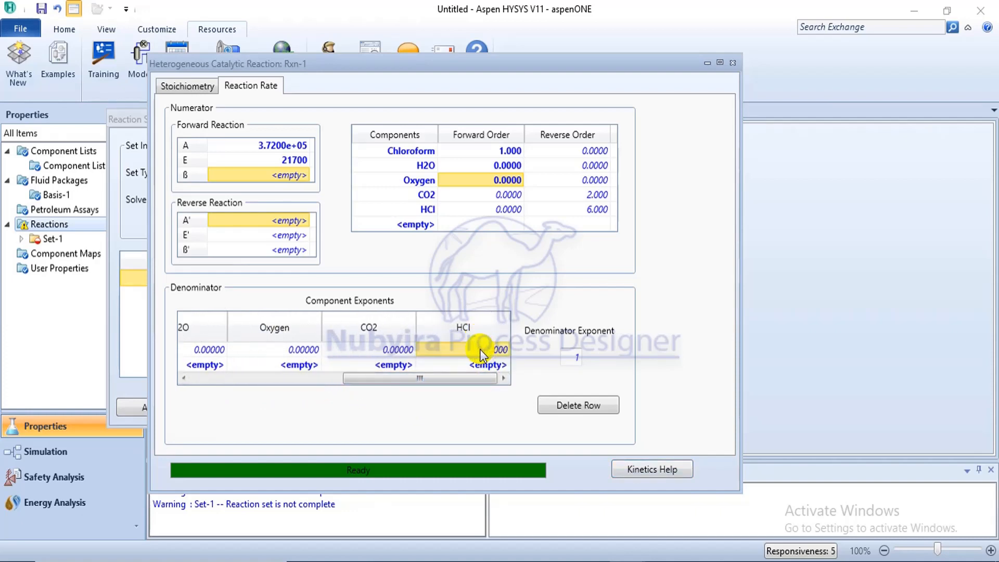
{"action": "type", "text": "1"}
{"action": "key", "text": "Return"}
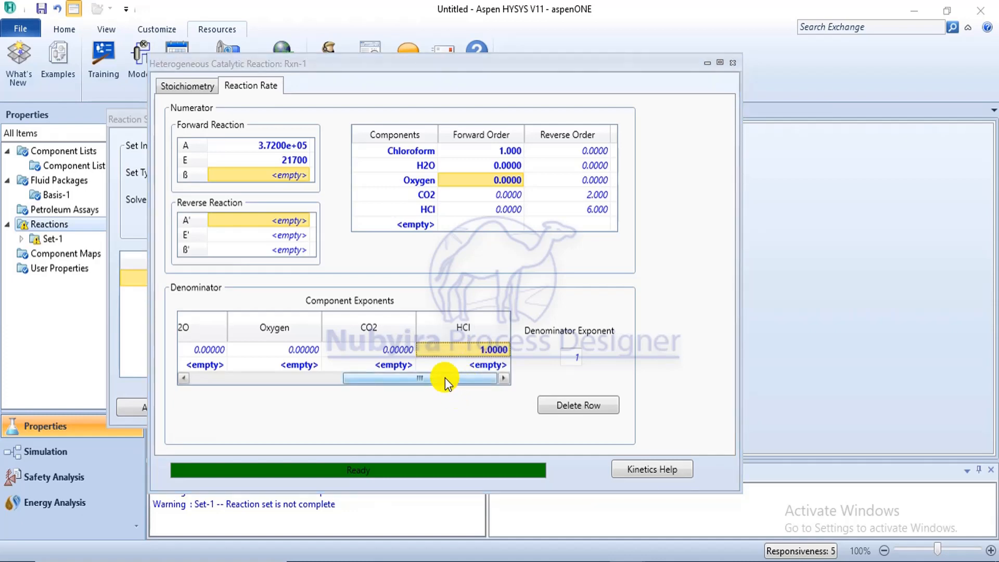
- Check the chloroform term of the PDF's rate denominator and set A in the second denominator row to 1.23e3
{"action": "left_click_drag", "start_coordinate": [445, 378], "coordinate": [290, 420]}
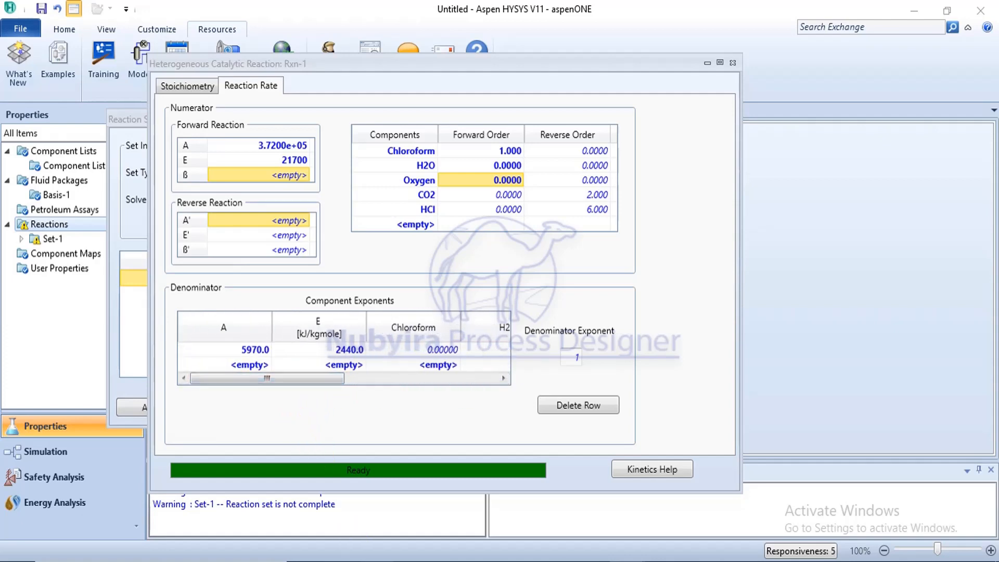
{"action": "left_click", "coordinate": [376, 560]}
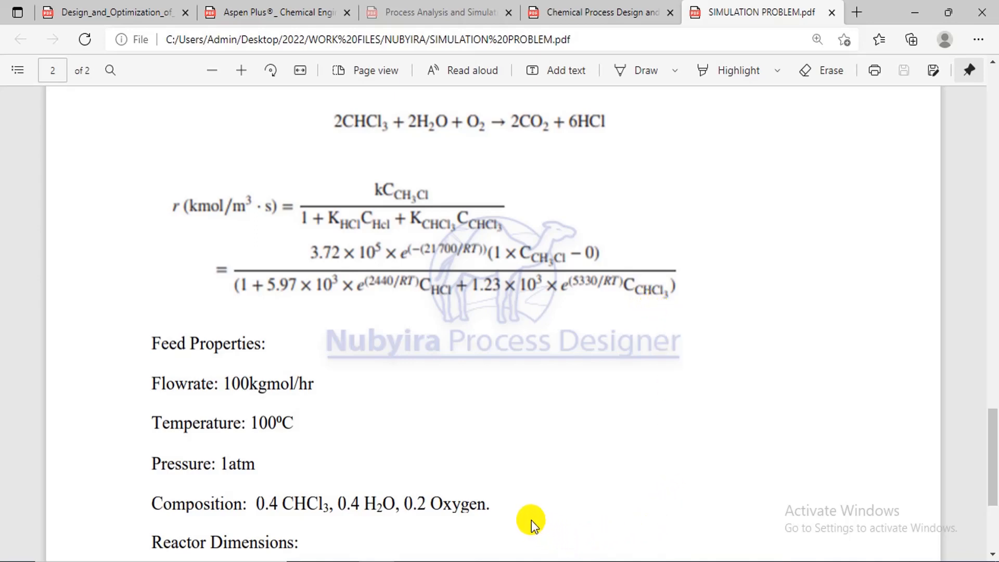
{"action": "mouse_move", "coordinate": [580, 550]}
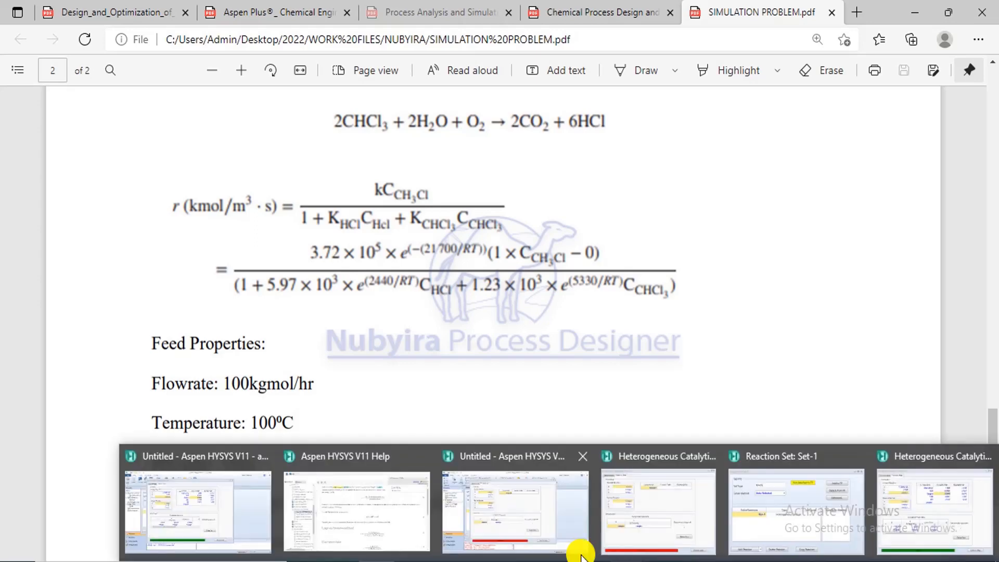
{"action": "left_click", "coordinate": [216, 493]}
{"action": "left_click", "coordinate": [253, 363]}
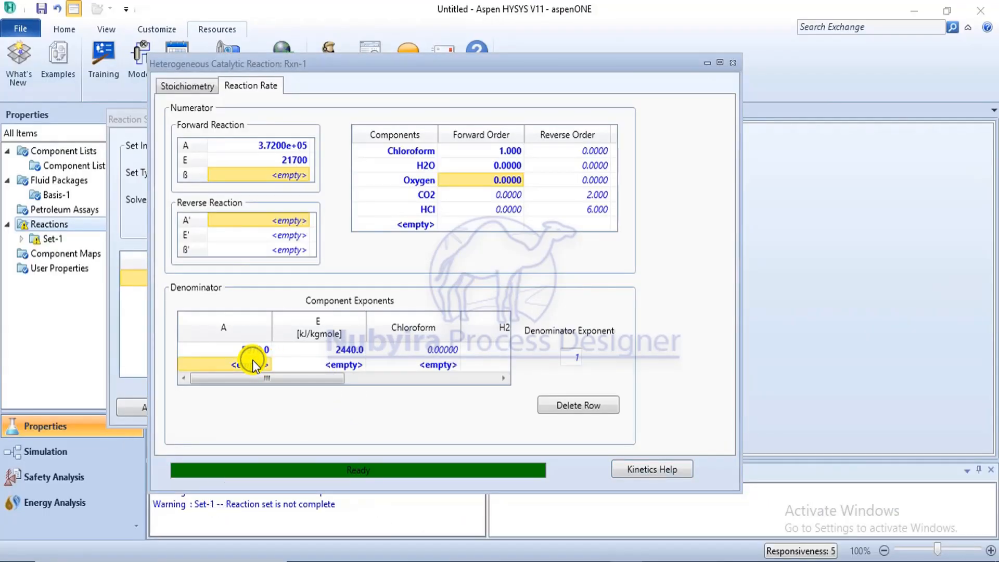
{"action": "left_click", "coordinate": [255, 364]}
{"action": "type", "text": "1"}
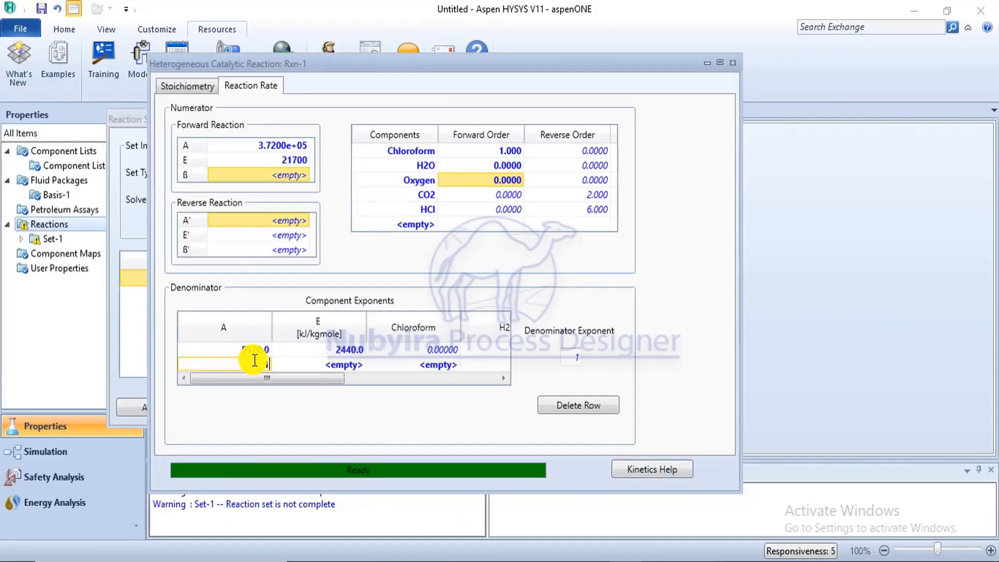
{"action": "type", "text": ".23"}
{"action": "key", "text": "Return"}
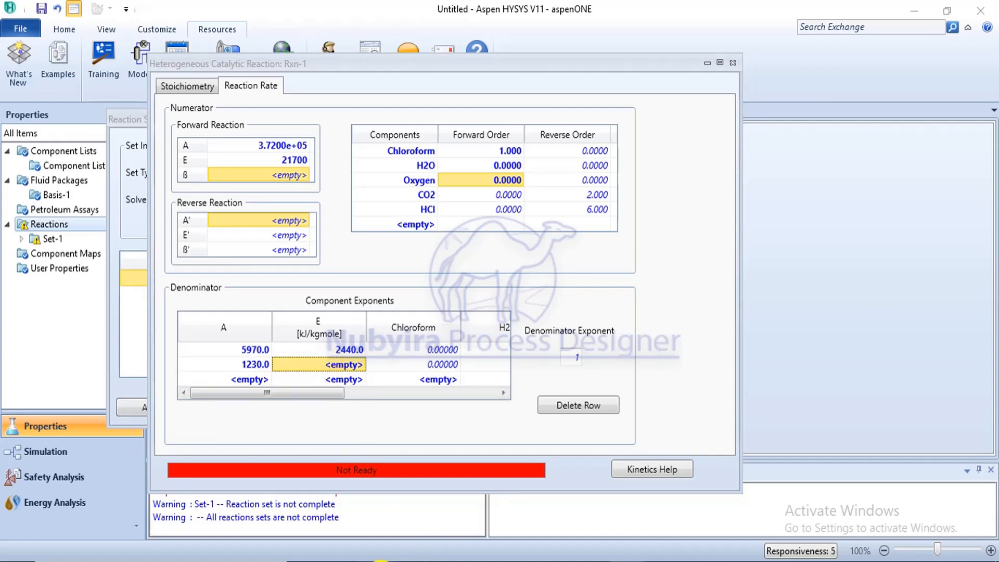
- Check the PDF's rate expression against Rxn-1's denominator parameters, and open the reaction's stoichiometry and basis settings for review
{"action": "mouse_move", "coordinate": [381, 558]}
{"action": "mouse_move", "coordinate": [367, 520]}
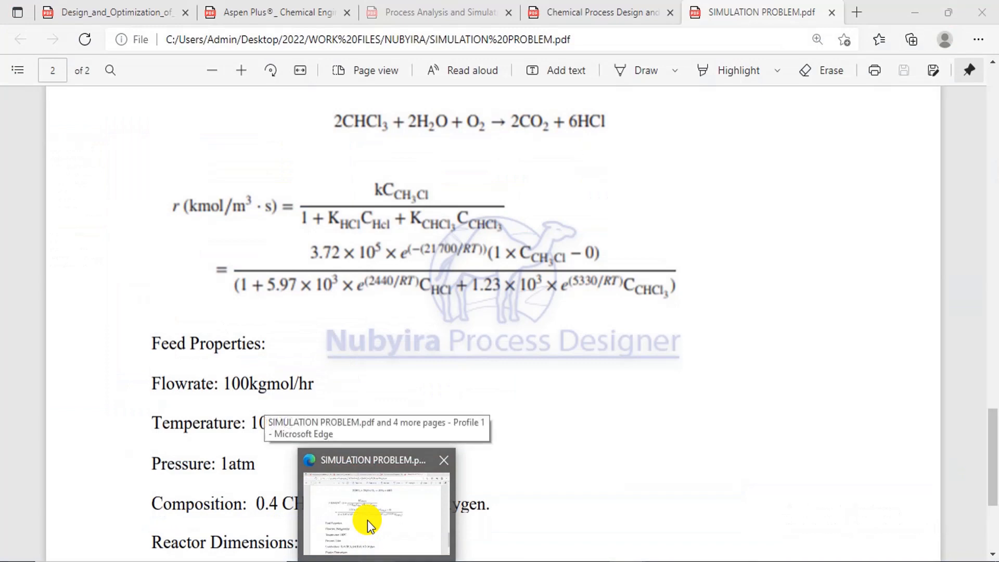
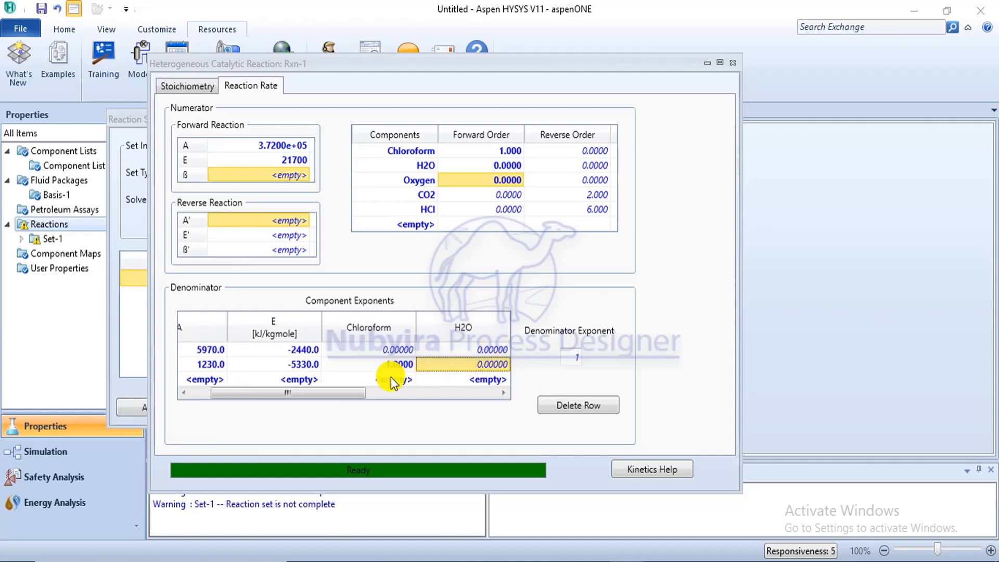
{"action": "mouse_move", "coordinate": [345, 395]}
{"action": "left_mouse_down"}
{"action": "mouse_move", "coordinate": [493, 395]}
{"action": "mouse_move", "coordinate": [329, 391]}
{"action": "left_mouse_up"}
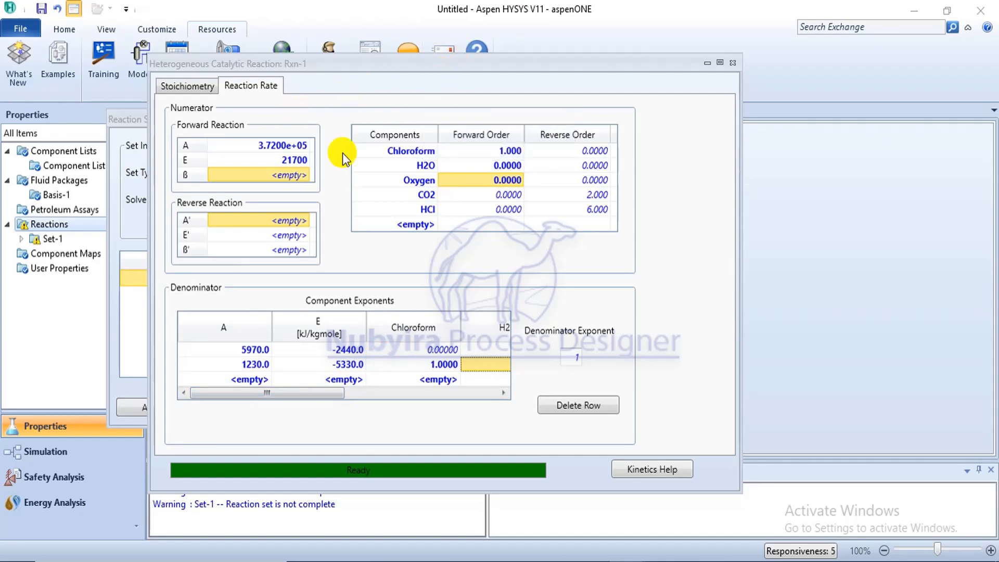
{"action": "left_click", "coordinate": [185, 86]}
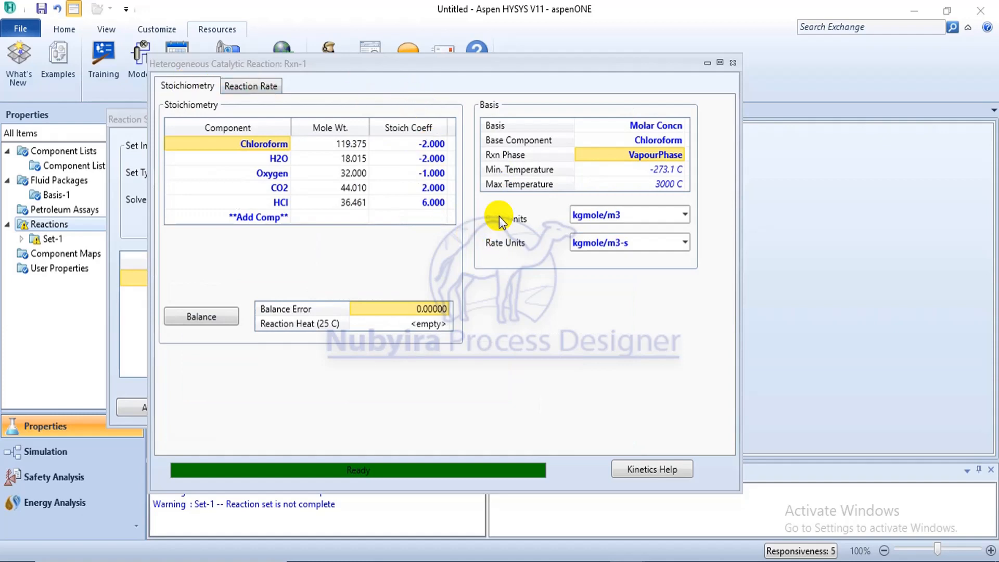
- Check Rxn-1's reaction rate parameters, close the reaction and attach reaction set Set-1 to the Basis-1 fluid package
{"action": "left_click", "coordinate": [276, 89]}
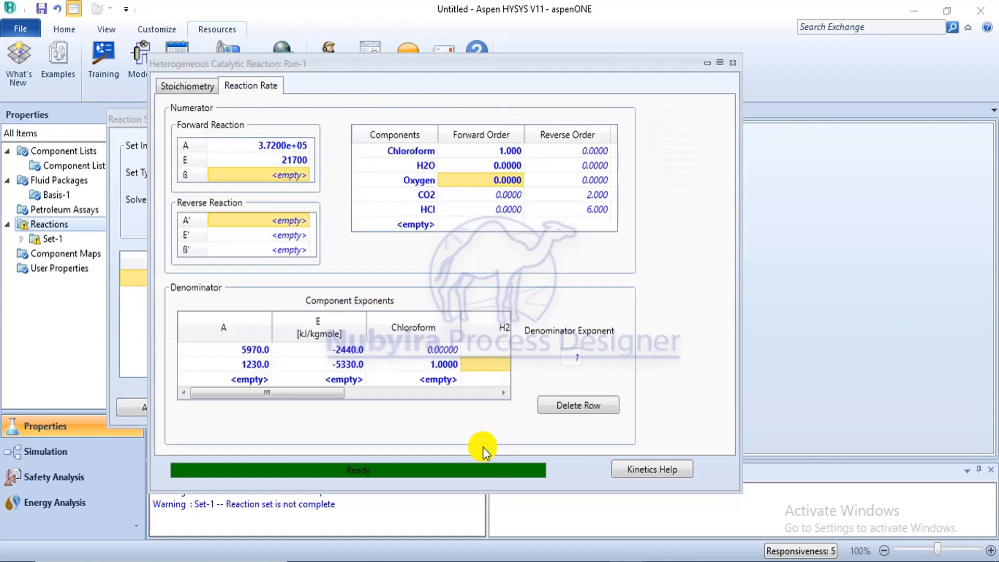
{"action": "left_click_drag", "start_coordinate": [332, 395], "coordinate": [307, 401]}
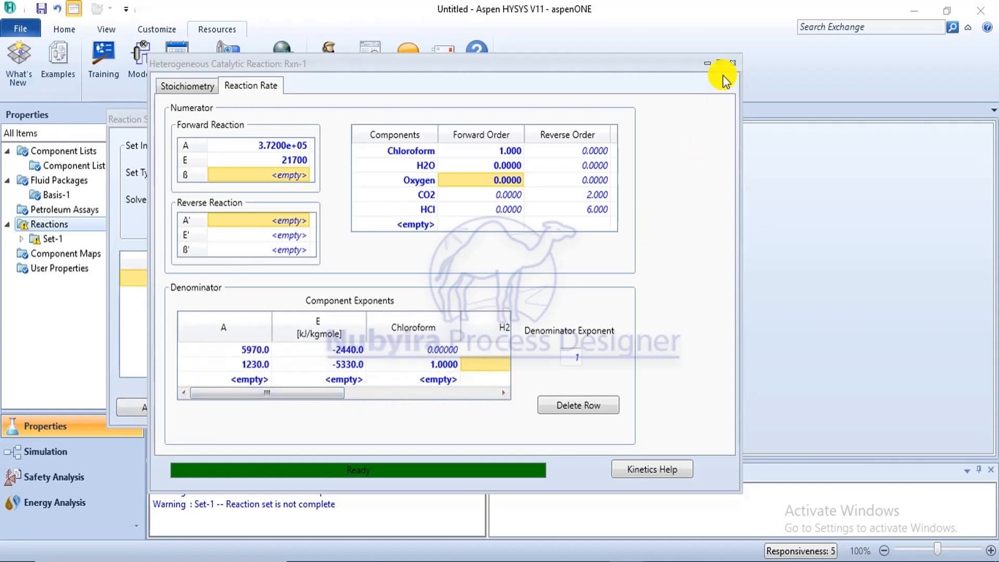
{"action": "left_click", "coordinate": [734, 66]}
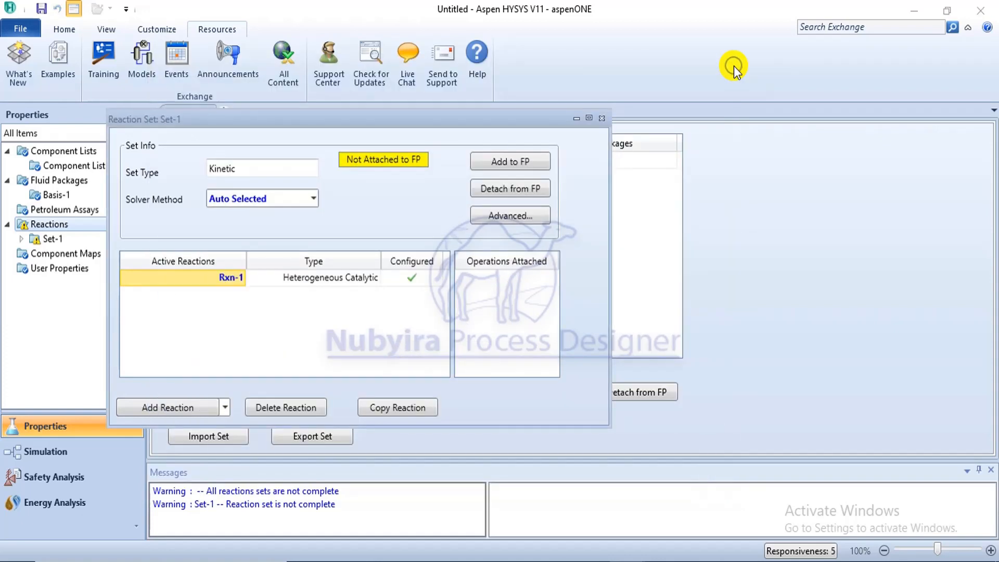
{"action": "left_click", "coordinate": [547, 161]}
{"action": "left_click", "coordinate": [520, 391]}
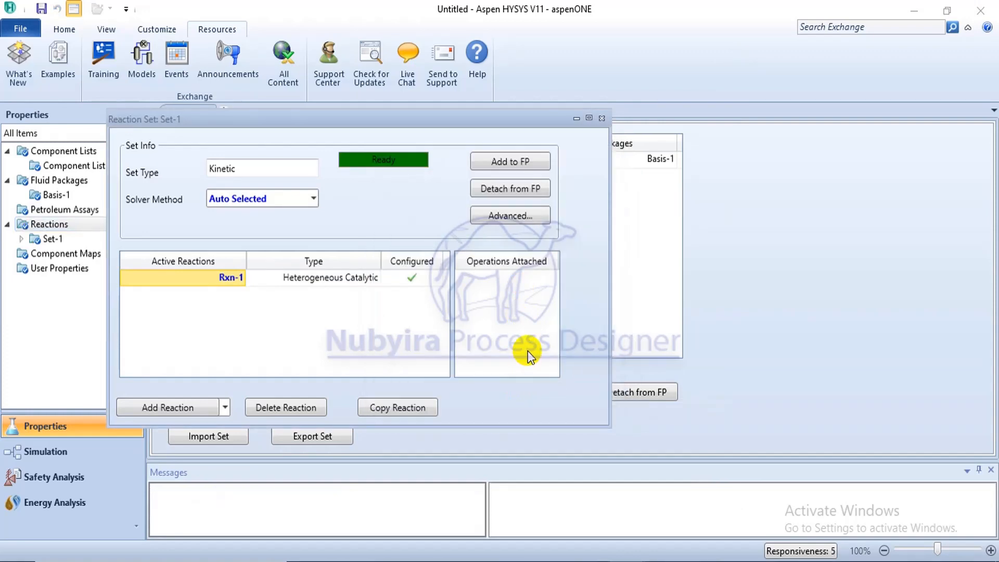
- Reopen Rxn-1 to review its stoichiometry, reaction heat and rate parameters, and close the reaction and Set-1
{"action": "double_click", "coordinate": [230, 271]}
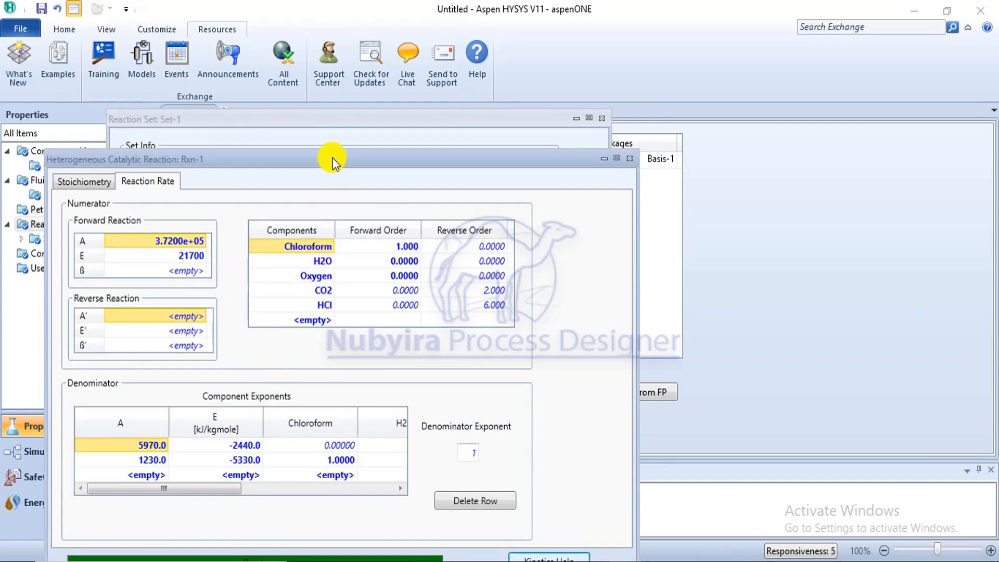
{"action": "left_click_drag", "start_coordinate": [332, 163], "coordinate": [348, 86]}
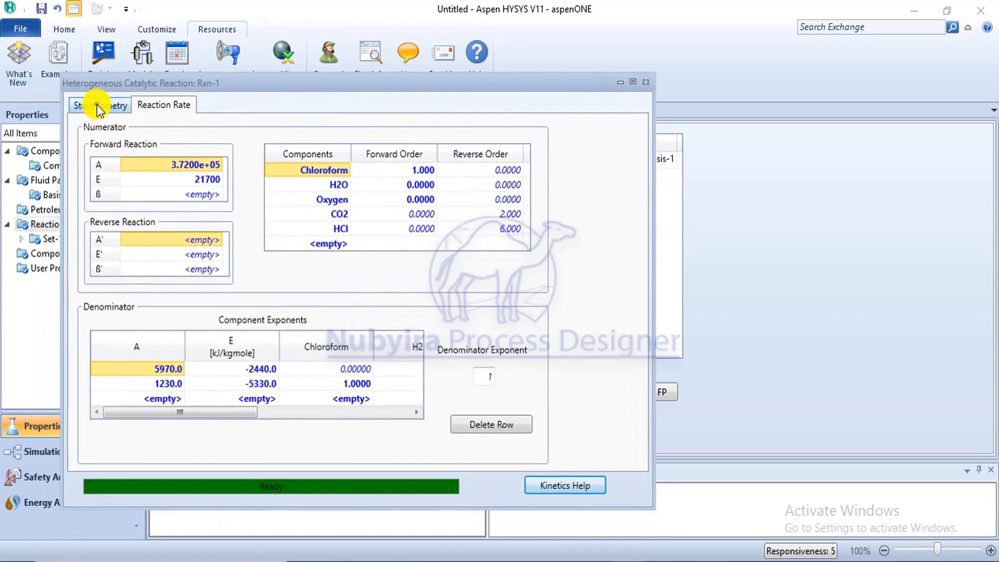
{"action": "left_click", "coordinate": [99, 107]}
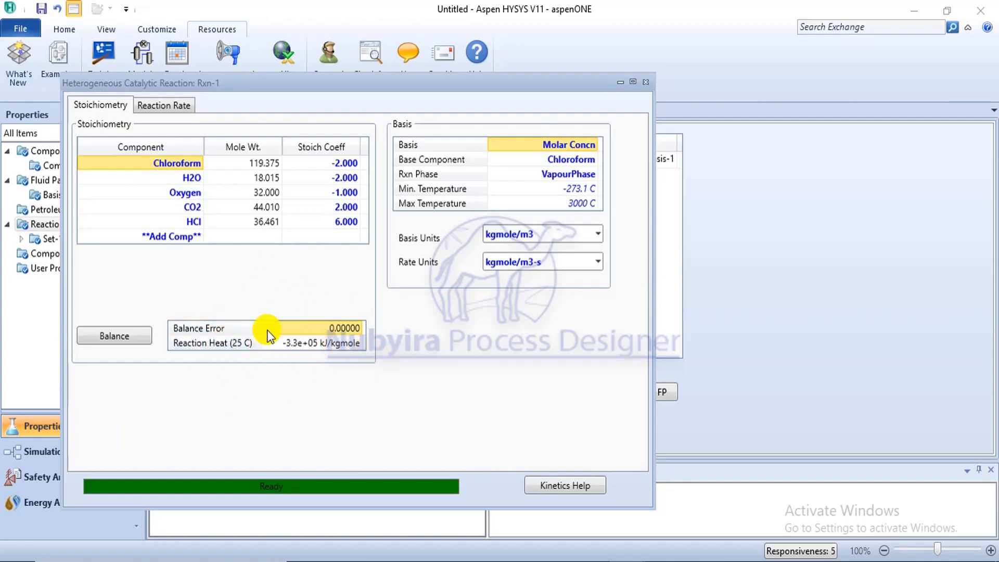
{"action": "left_click", "coordinate": [153, 106]}
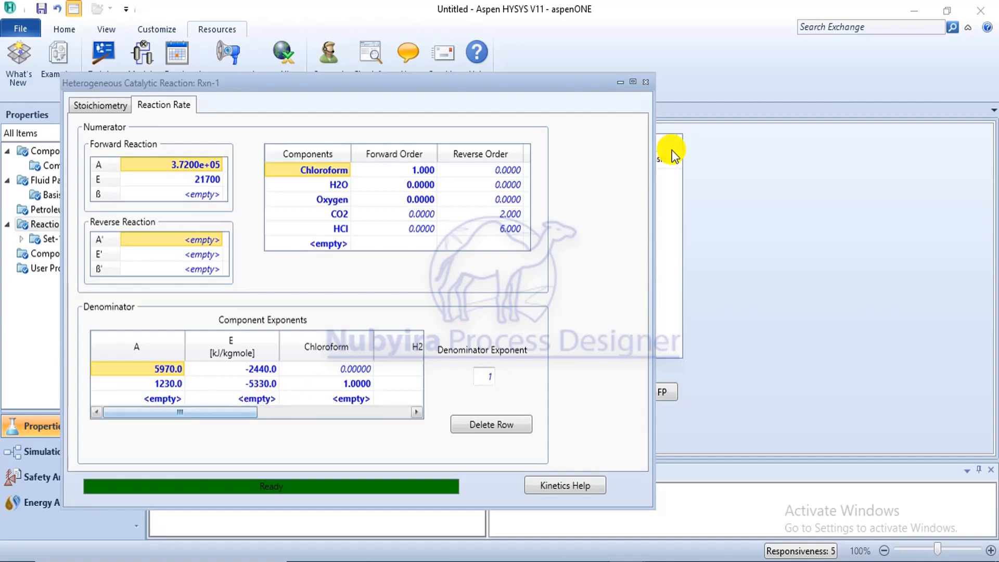
{"action": "left_click", "coordinate": [652, 82]}
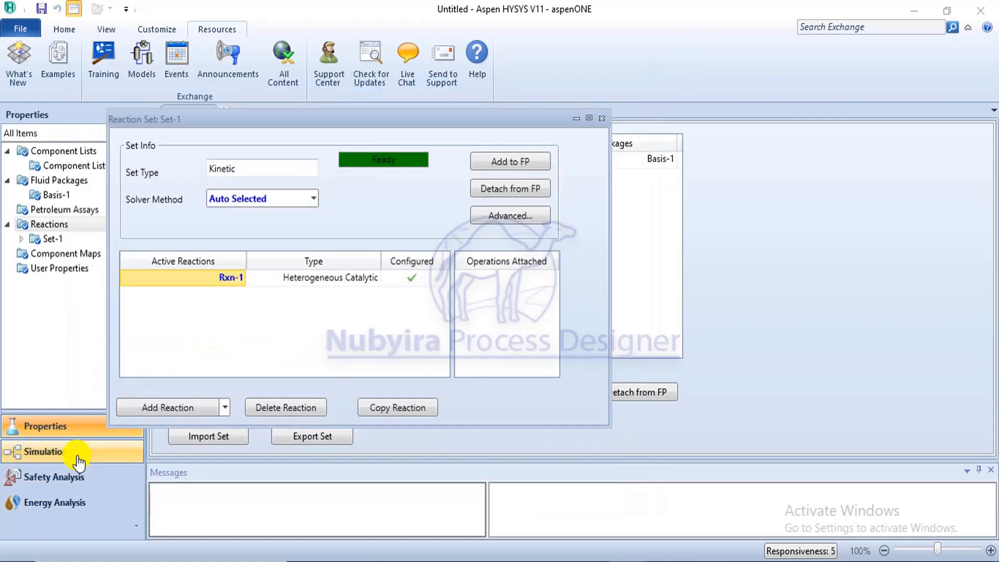
{"action": "left_click", "coordinate": [602, 117]}
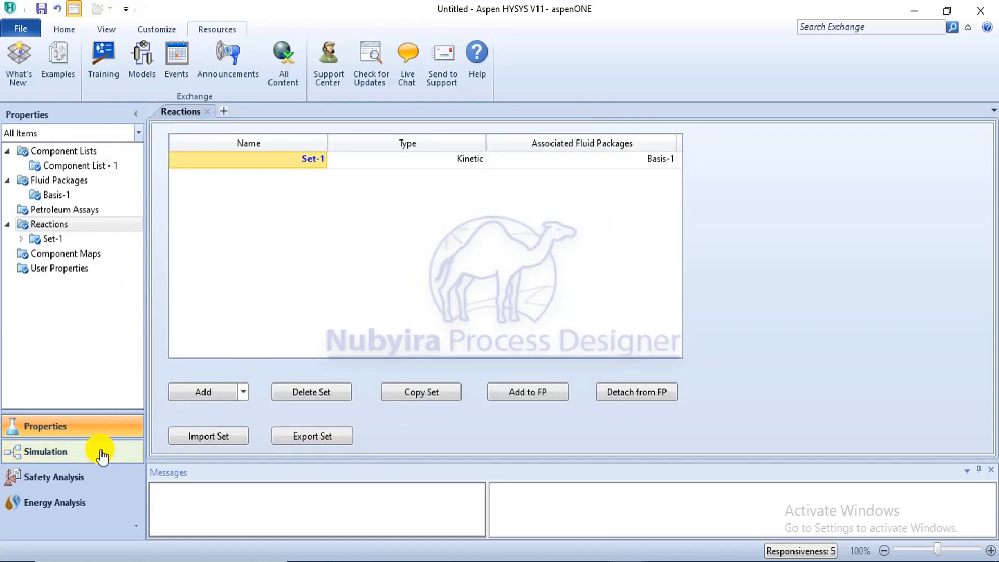
- Switch to the simulation environment and place a plug flow reactor on the empty flowsheet
{"action": "left_click", "coordinate": [102, 456]}
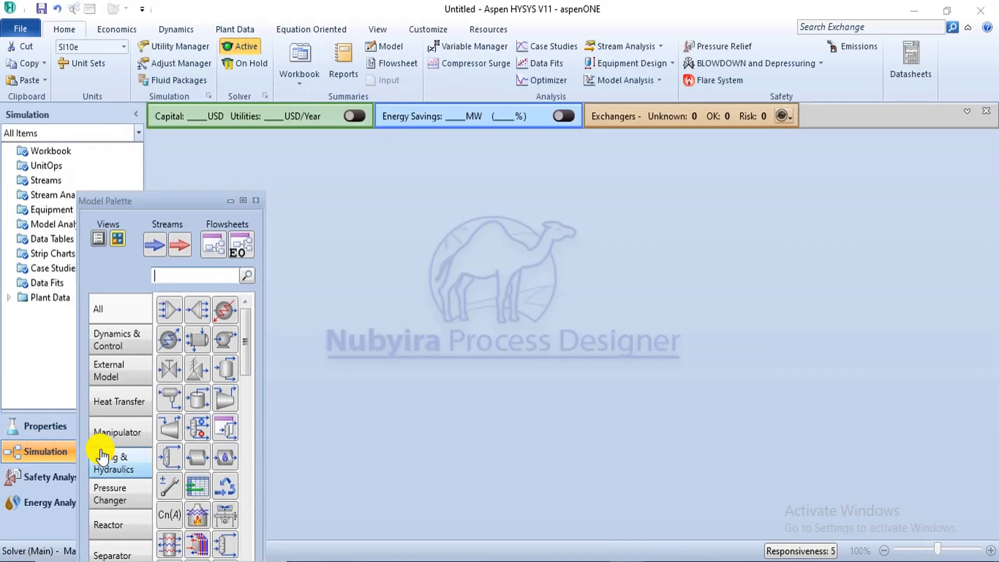
{"action": "left_click_drag", "start_coordinate": [189, 205], "coordinate": [129, 16]}
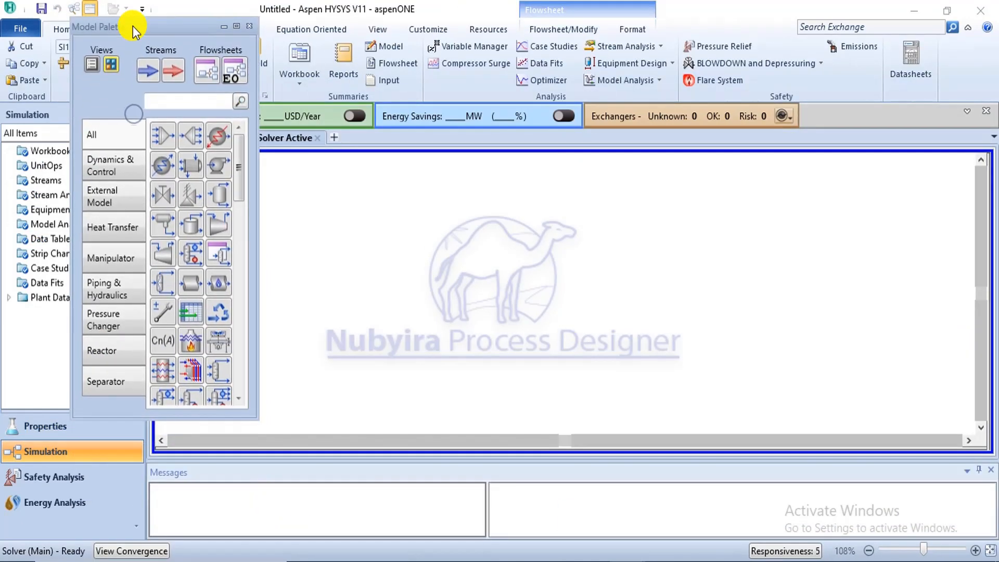
{"action": "left_click", "coordinate": [235, 287]}
{"action": "left_click", "coordinate": [234, 310]}
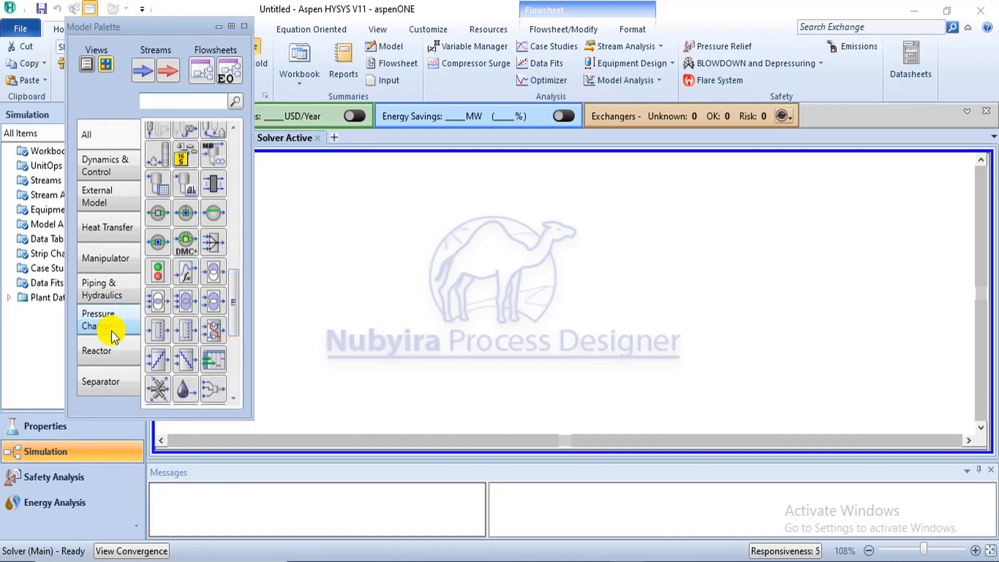
{"action": "left_click", "coordinate": [113, 350]}
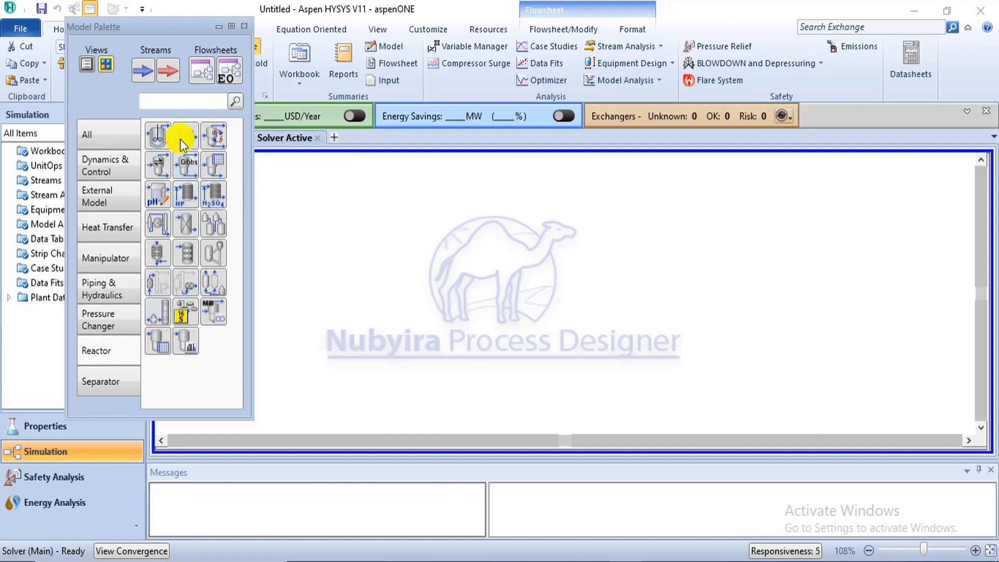
{"action": "left_click_drag", "start_coordinate": [177, 134], "coordinate": [435, 323]}
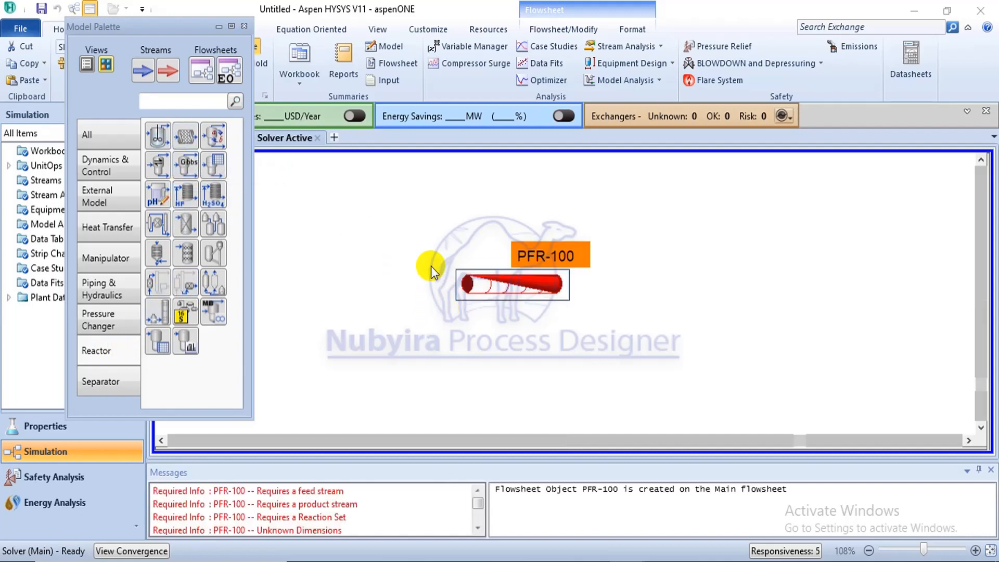
- Connect an inlet stream named FEED and an outlet stream named PRODUCT to the plug flow reactor PFR-100
{"action": "double_click", "coordinate": [476, 283]}
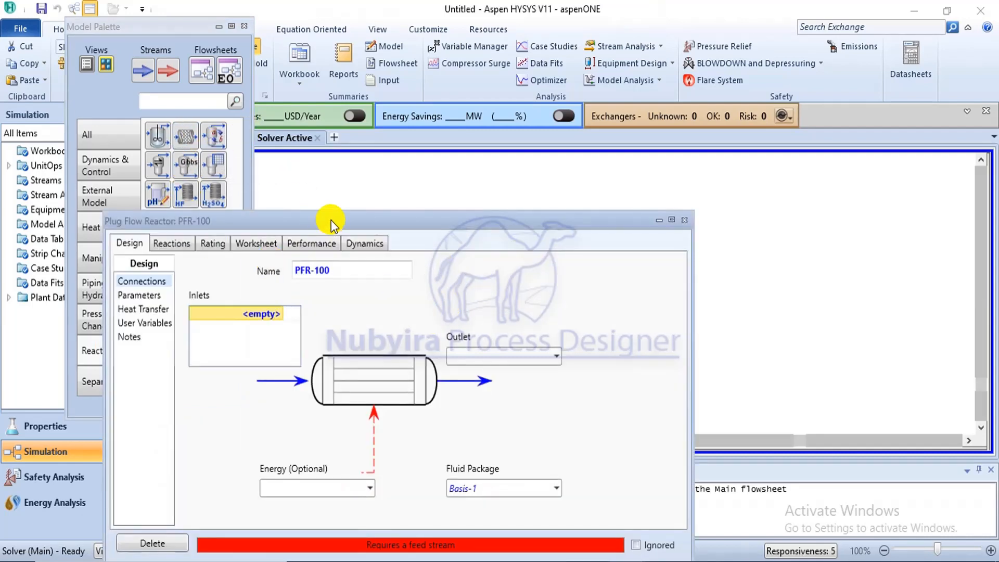
{"action": "left_click_drag", "start_coordinate": [330, 219], "coordinate": [464, 96]}
{"action": "left_click", "coordinate": [415, 190]}
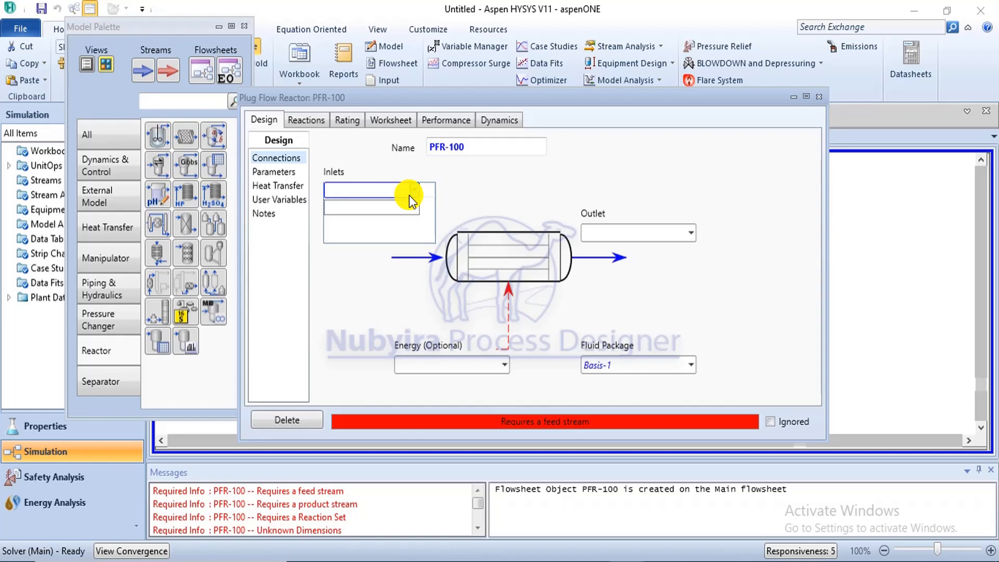
{"action": "type", "text": "FEED"}
{"action": "key", "text": "Return"}
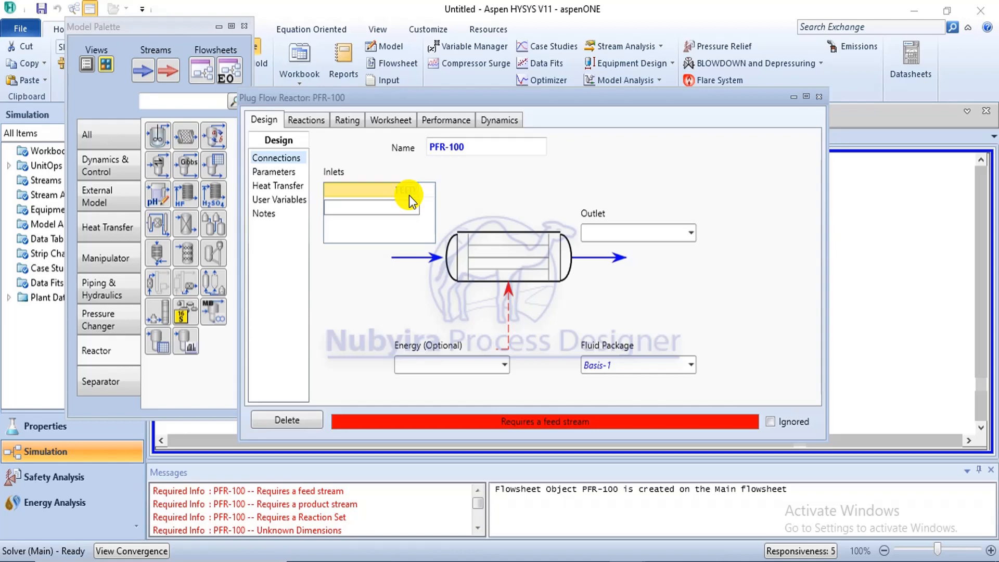
{"action": "left_click", "coordinate": [663, 234]}
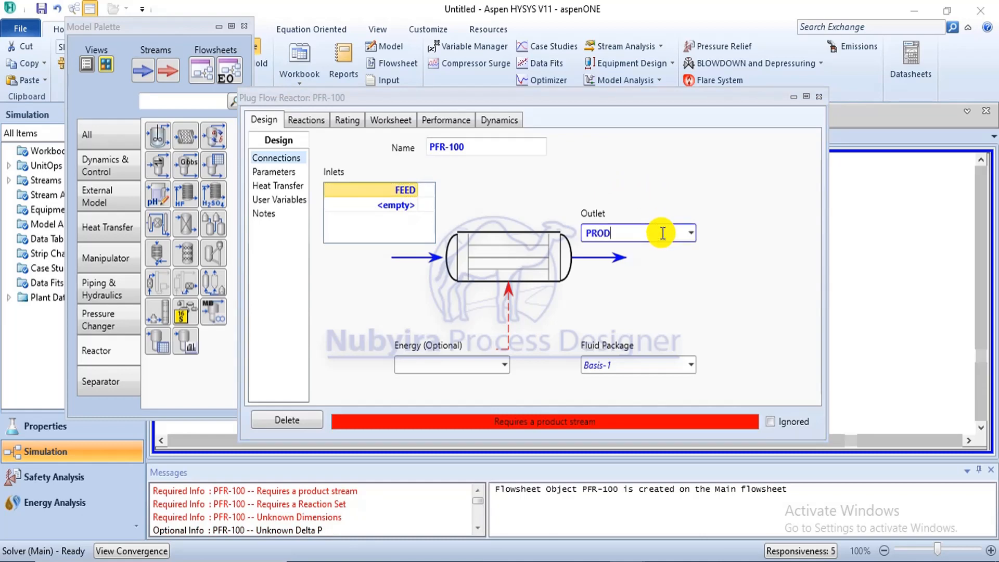
{"action": "key", "text": "Return"}
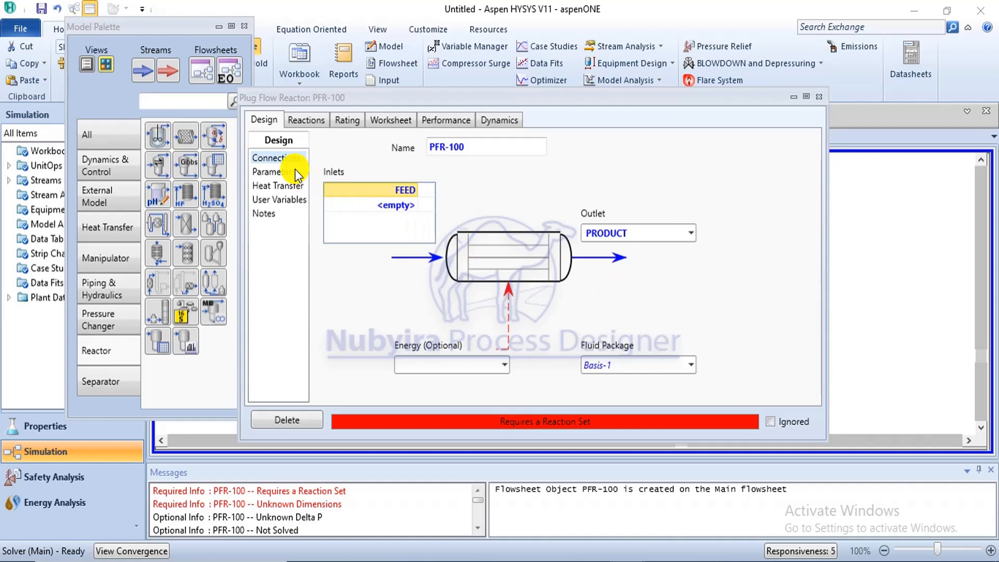
- Review PFR-100's pressure drop and duty parameters, and assign reaction set Set-1 to the reactor
{"action": "left_click", "coordinate": [322, 121]}
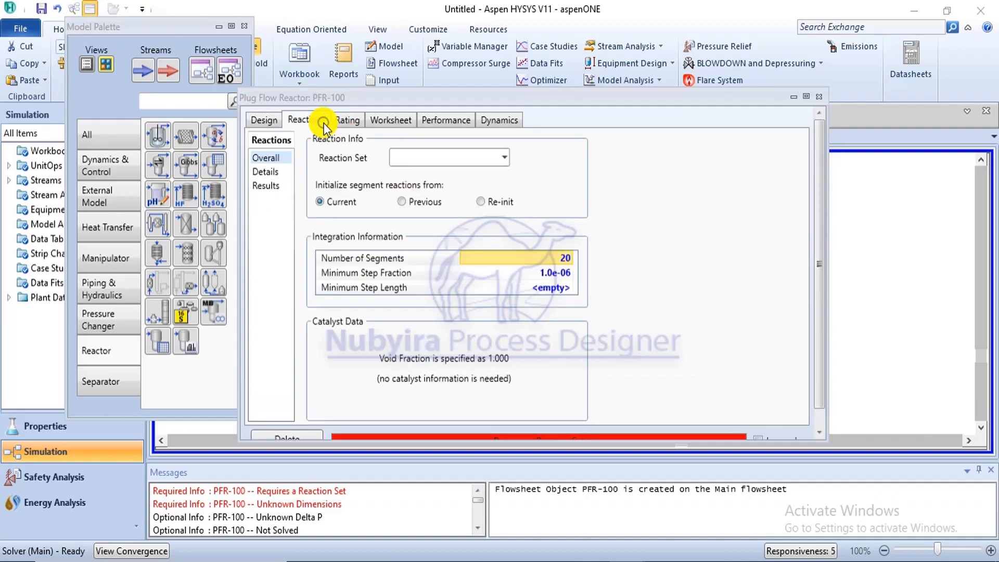
{"action": "left_click", "coordinate": [263, 119]}
{"action": "left_click", "coordinate": [265, 174]}
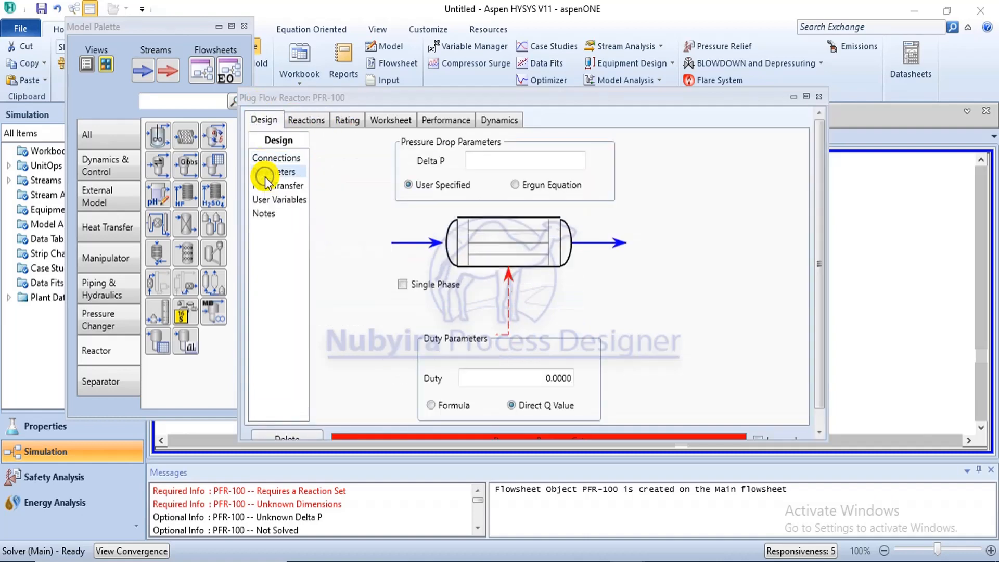
{"action": "left_click", "coordinate": [306, 123]}
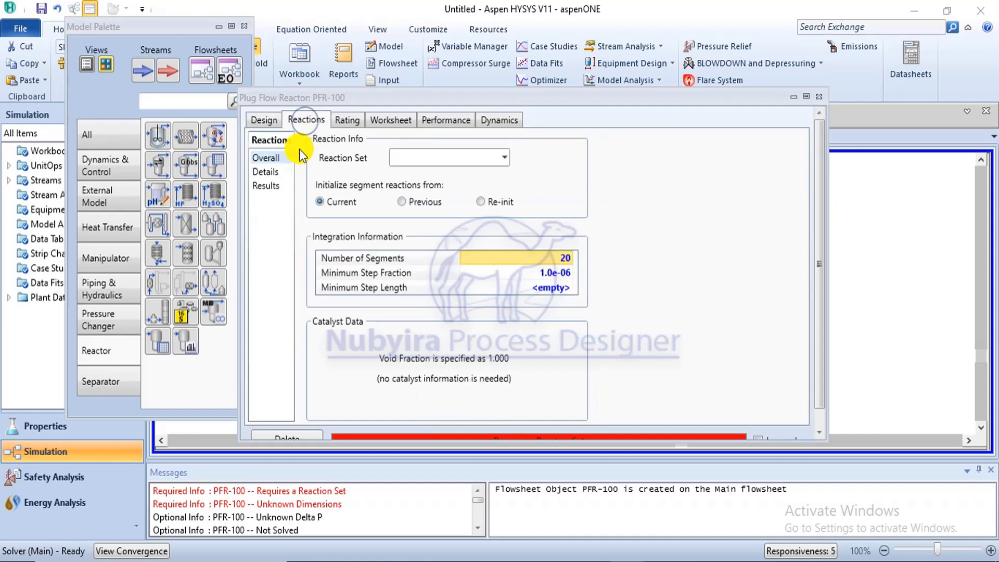
{"action": "left_click", "coordinate": [504, 157]}
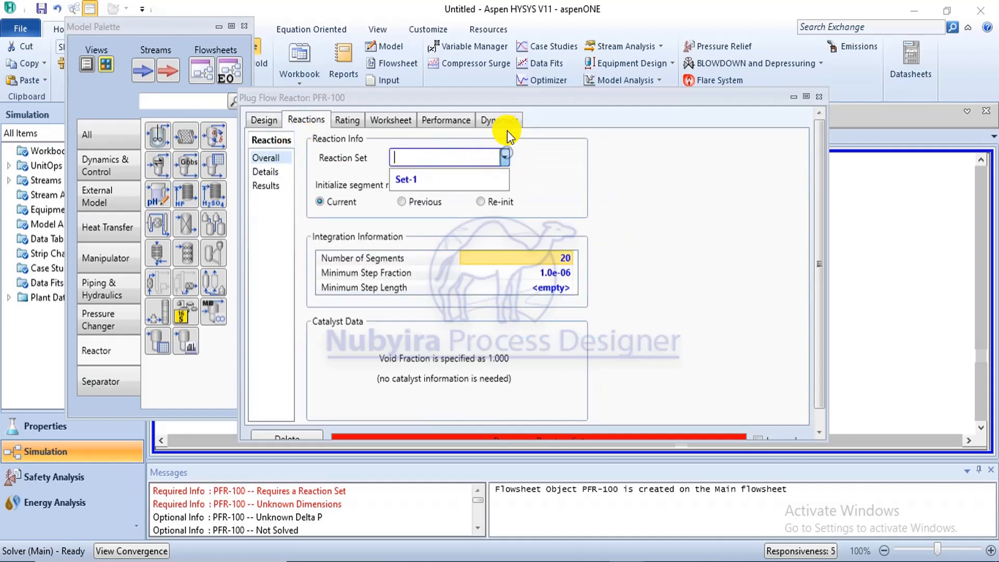
{"action": "left_click", "coordinate": [508, 101]}
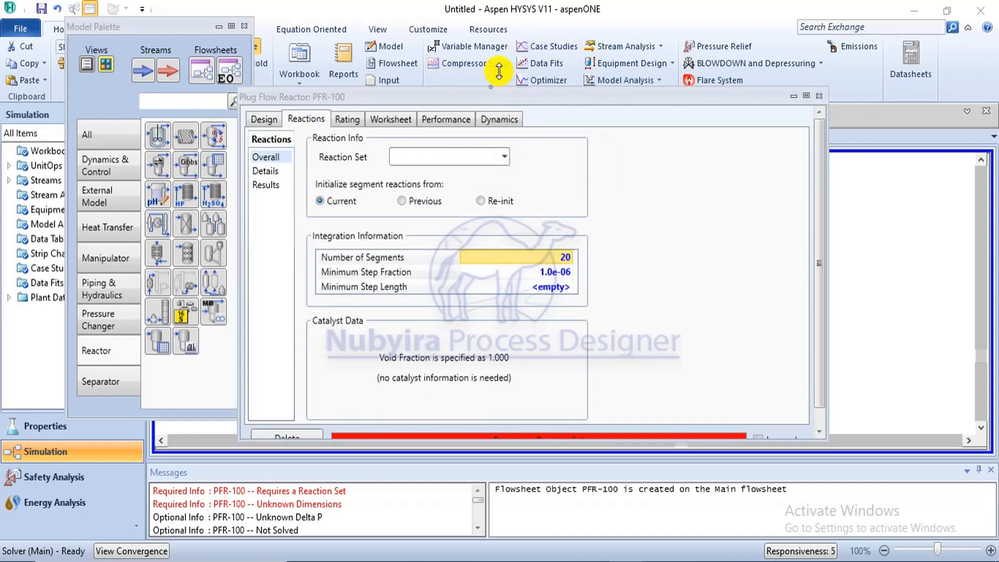
{"action": "left_click_drag", "start_coordinate": [499, 73], "coordinate": [508, 29]}
{"action": "left_click", "coordinate": [508, 107]}
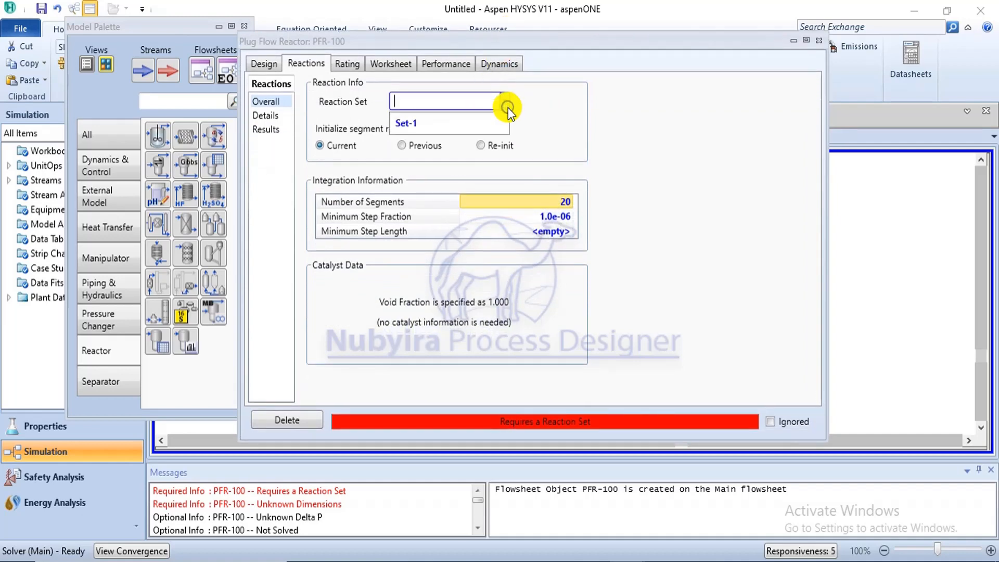
{"action": "left_click", "coordinate": [497, 125]}
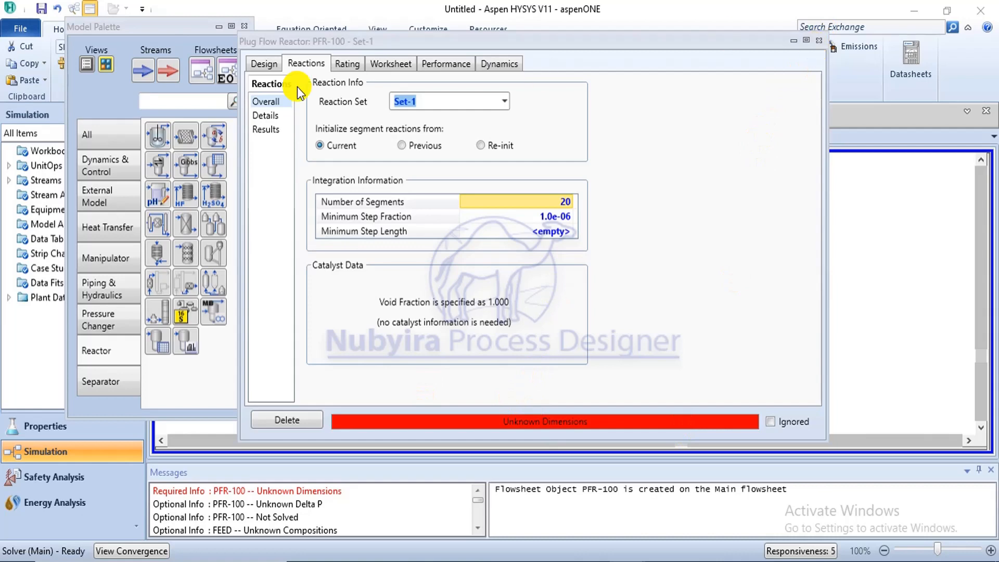
- Check the feed properties in the PDF and set the FEED stream's molar flow to 100 kgmole/h in PFR-100's worksheet
{"action": "left_click", "coordinate": [404, 61]}
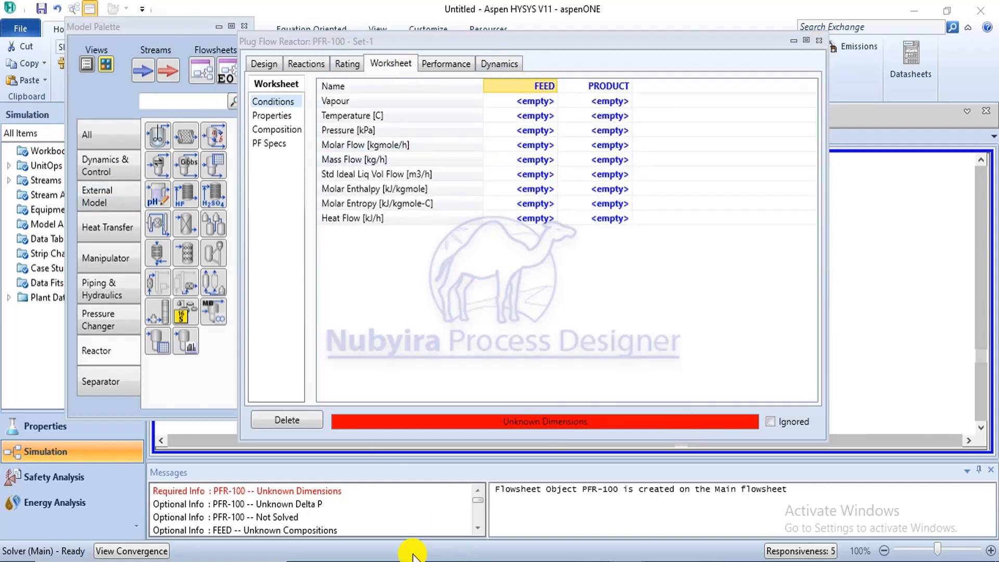
{"action": "left_click", "coordinate": [377, 561]}
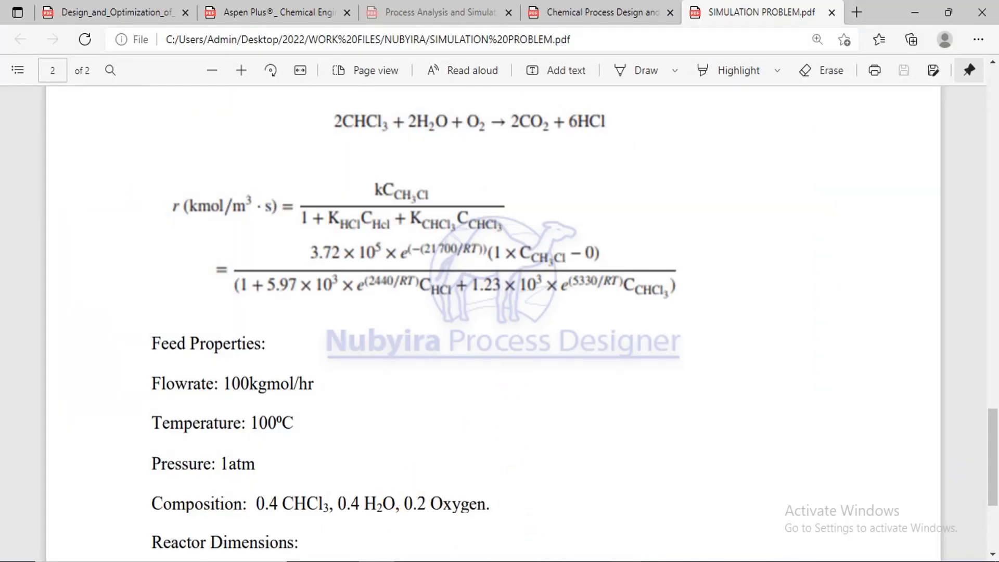
{"action": "mouse_move", "coordinate": [366, 560]}
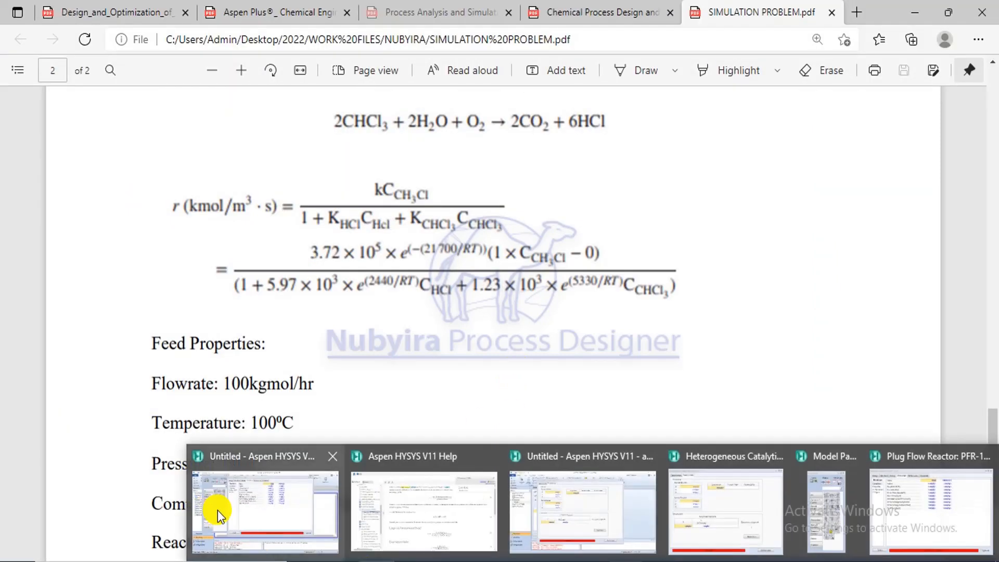
{"action": "left_click", "coordinate": [218, 510]}
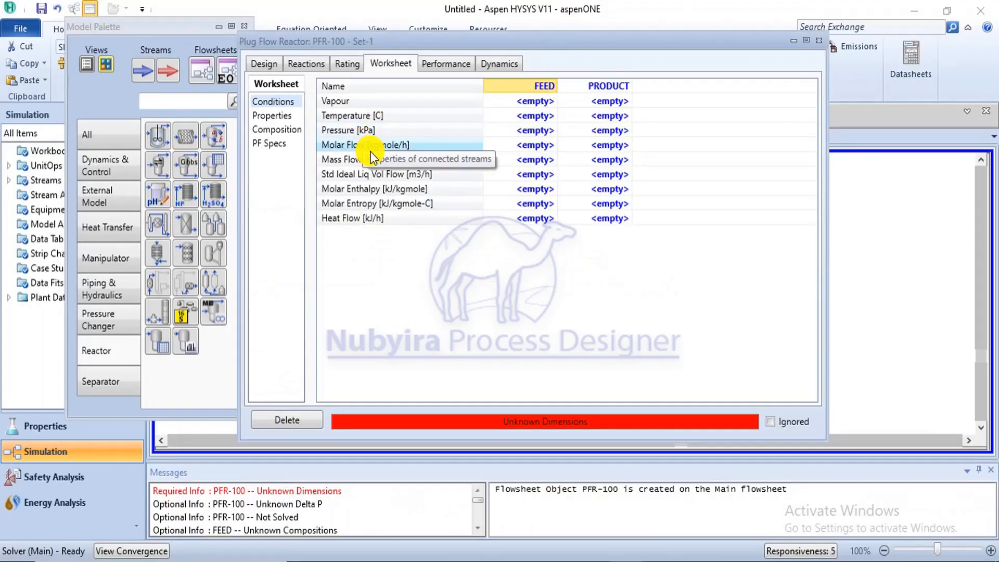
{"action": "left_click", "coordinate": [526, 144]}
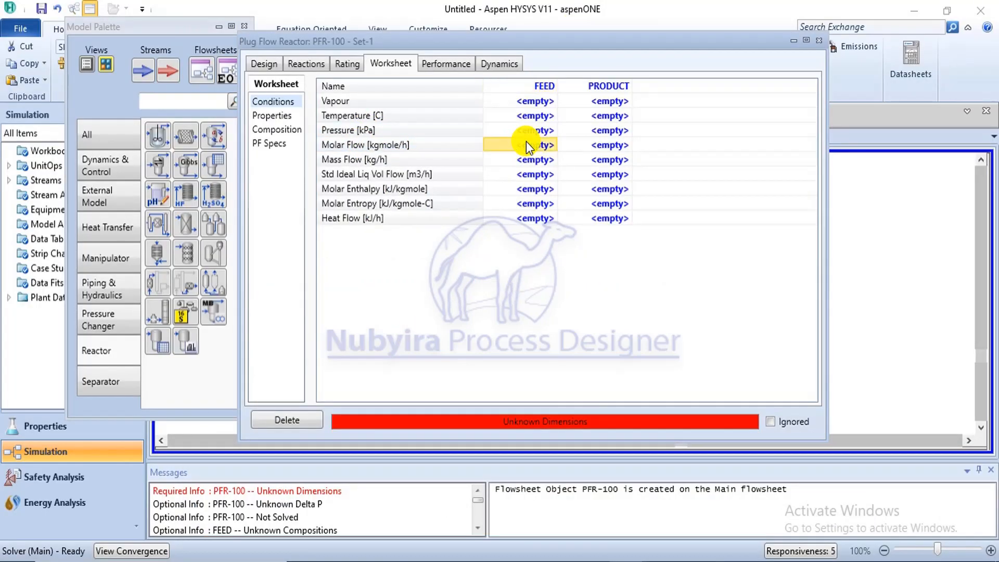
{"action": "type", "text": "1"}
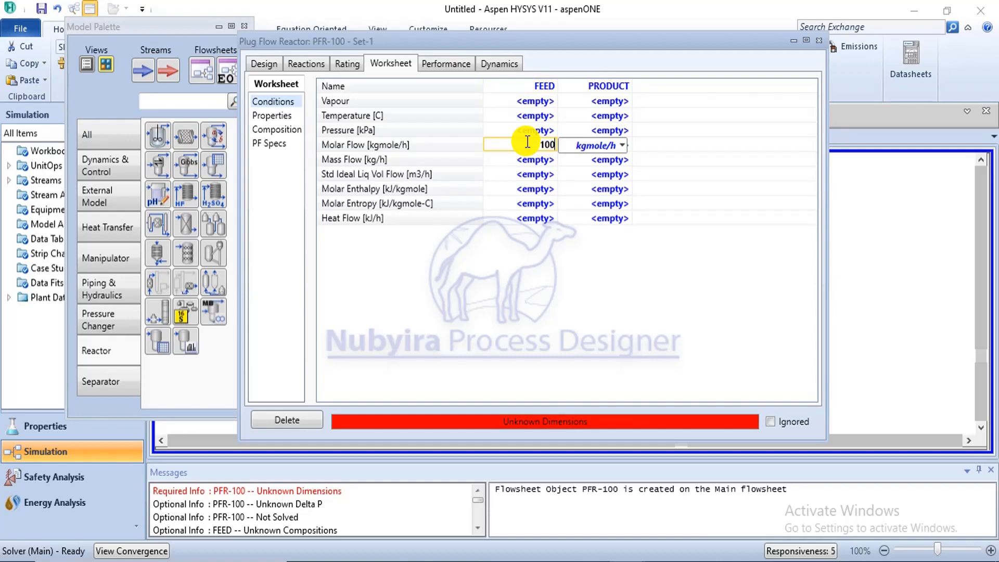
{"action": "type", "text": "00"}
{"action": "key", "text": "Return"}
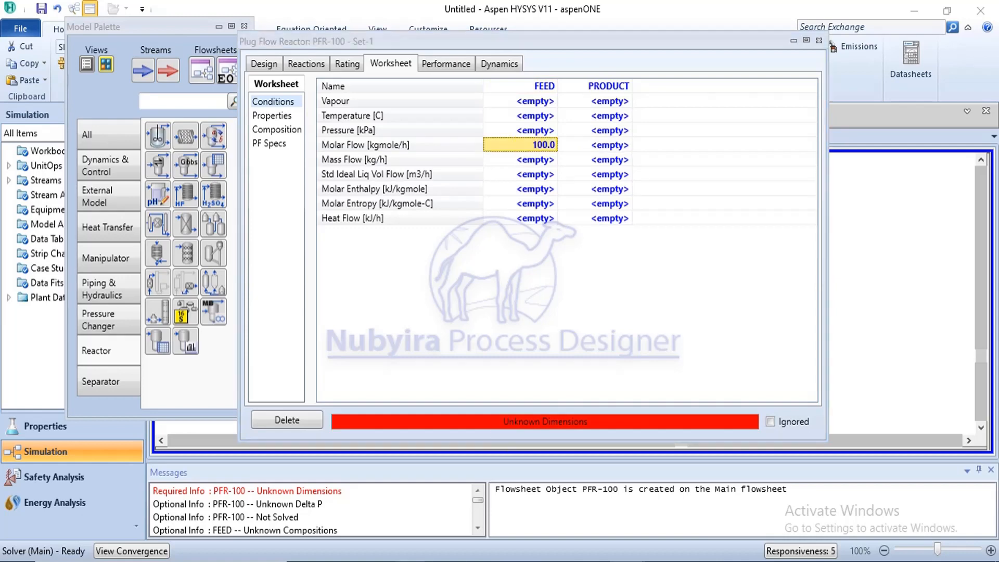
- Check the feed conditions in the PDF and set the FEED stream's pressure to 1 atm and temperature to 100 °C in PFR-100's worksheet
{"action": "mouse_move", "coordinate": [380, 524]}
{"action": "mouse_move", "coordinate": [338, 499]}
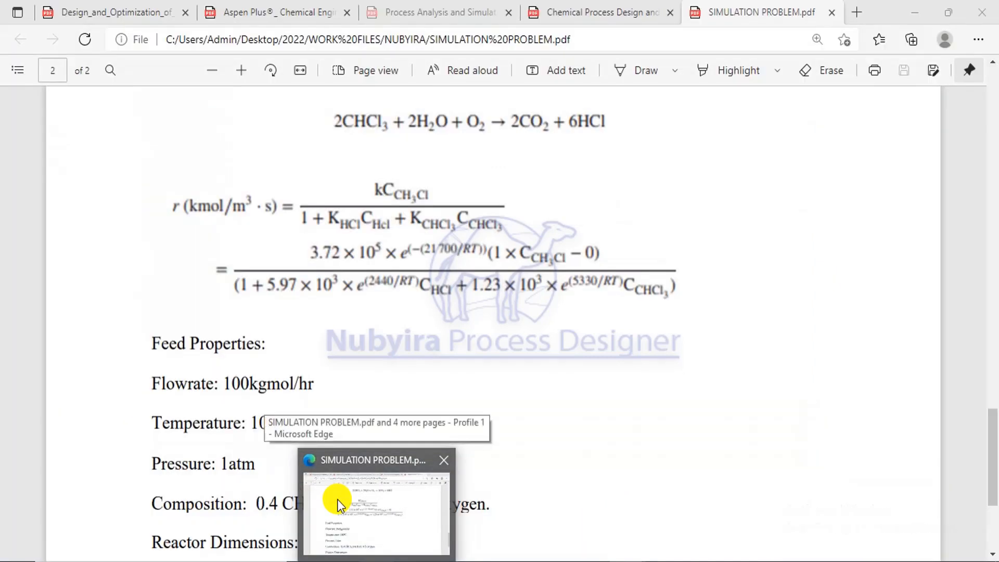
{"action": "left_click", "coordinate": [388, 533]}
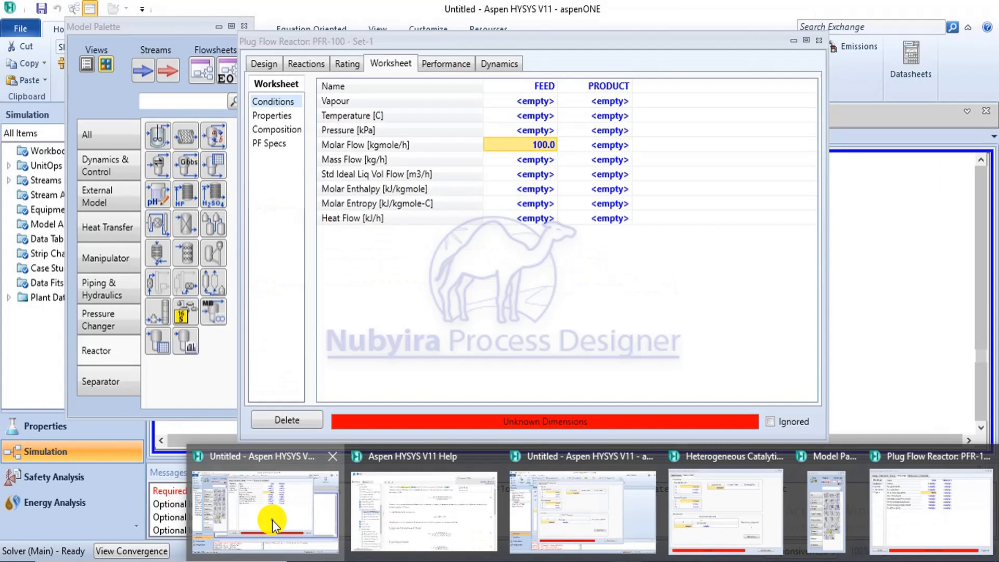
{"action": "left_click", "coordinate": [273, 520]}
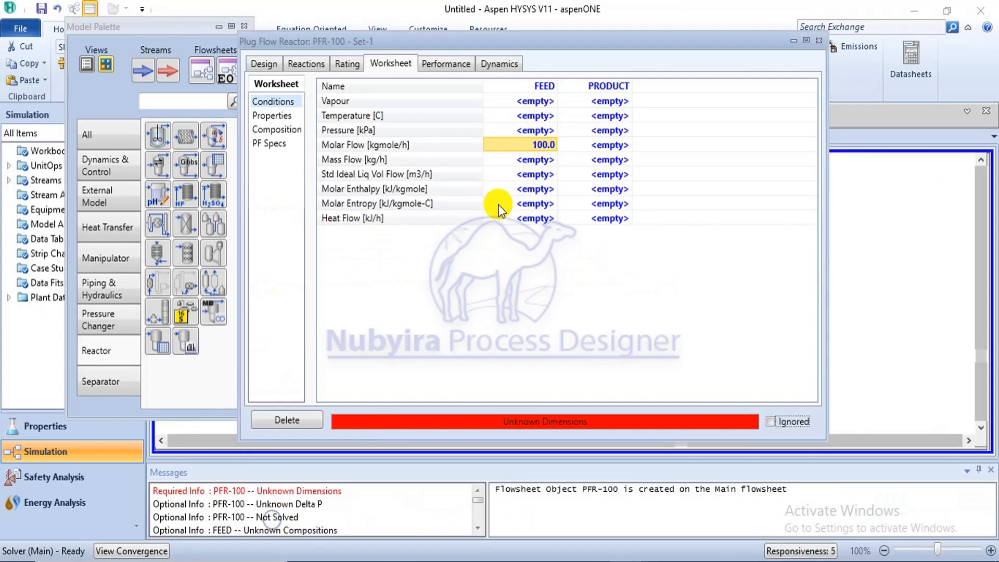
{"action": "left_click", "coordinate": [519, 129]}
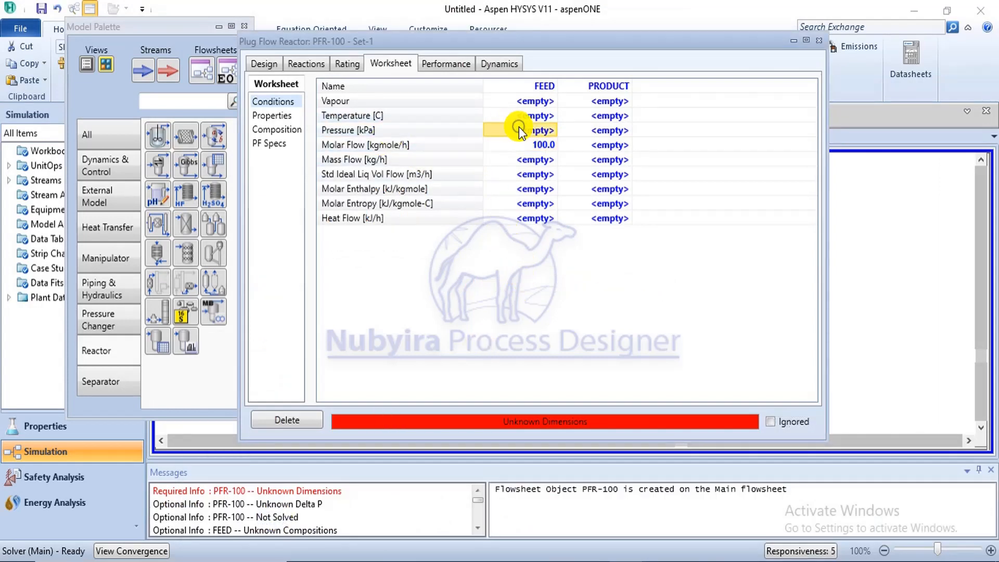
{"action": "type", "text": "1"}
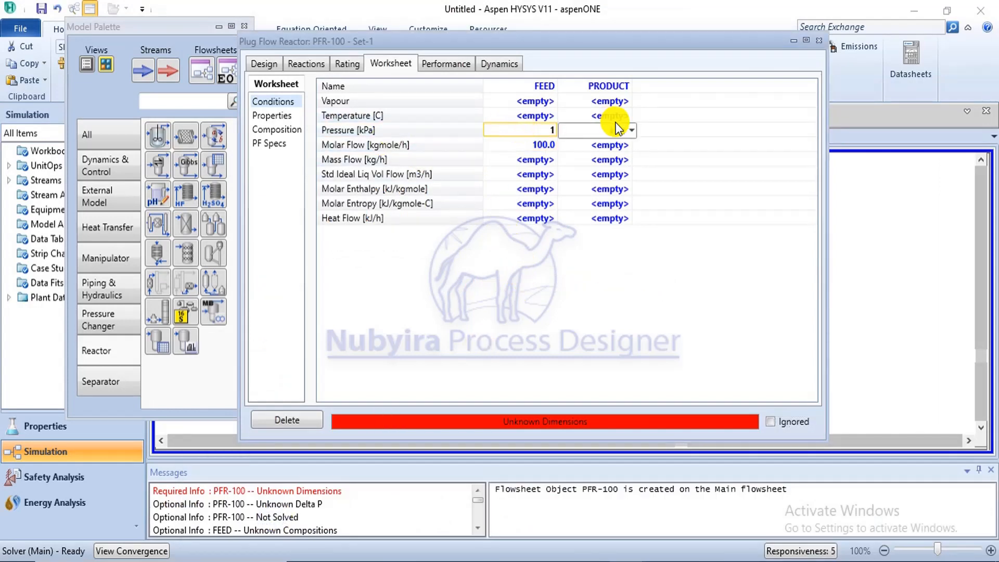
{"action": "left_click", "coordinate": [634, 130]}
{"action": "left_click", "coordinate": [607, 266]}
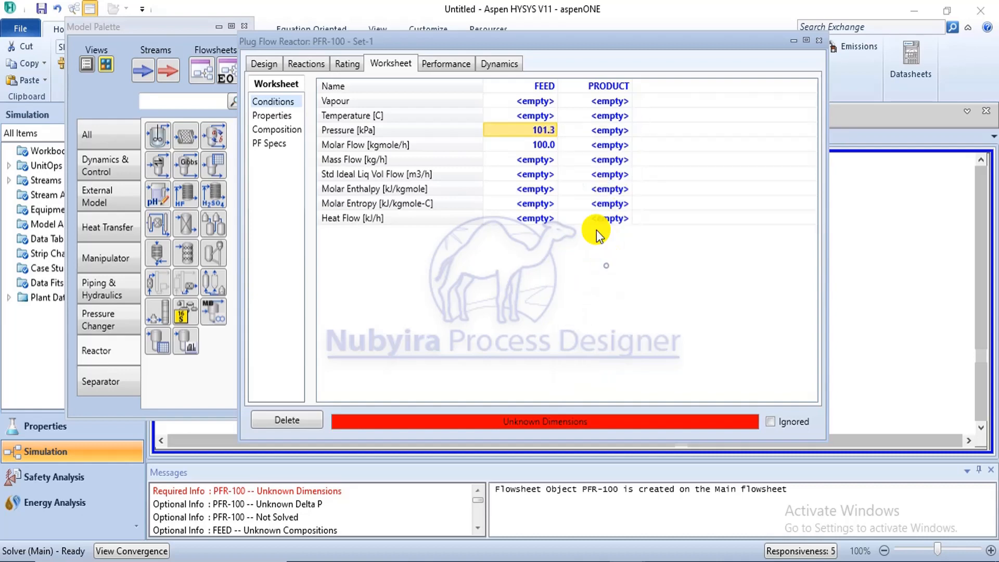
{"action": "left_click", "coordinate": [537, 115]}
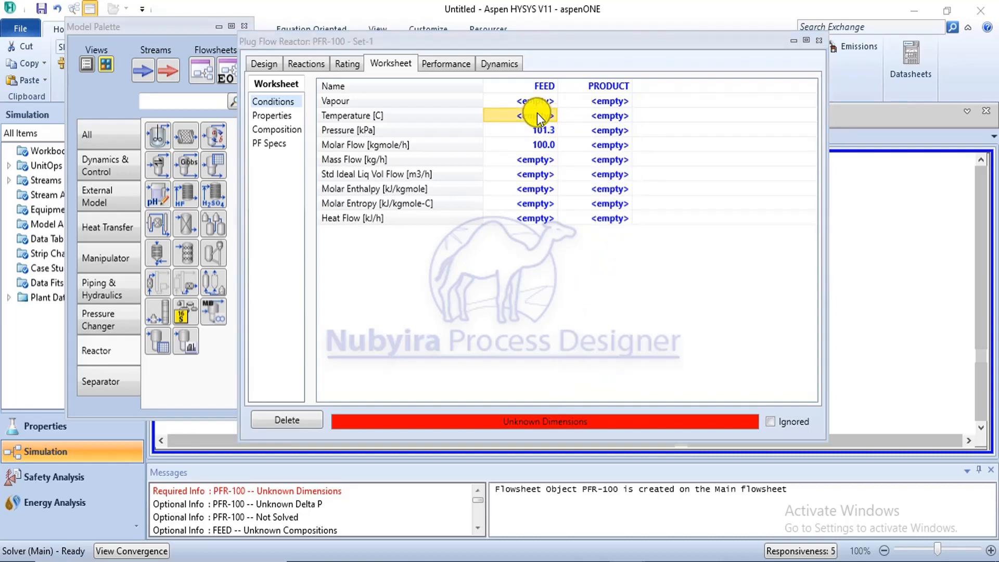
{"action": "type", "text": "100"}
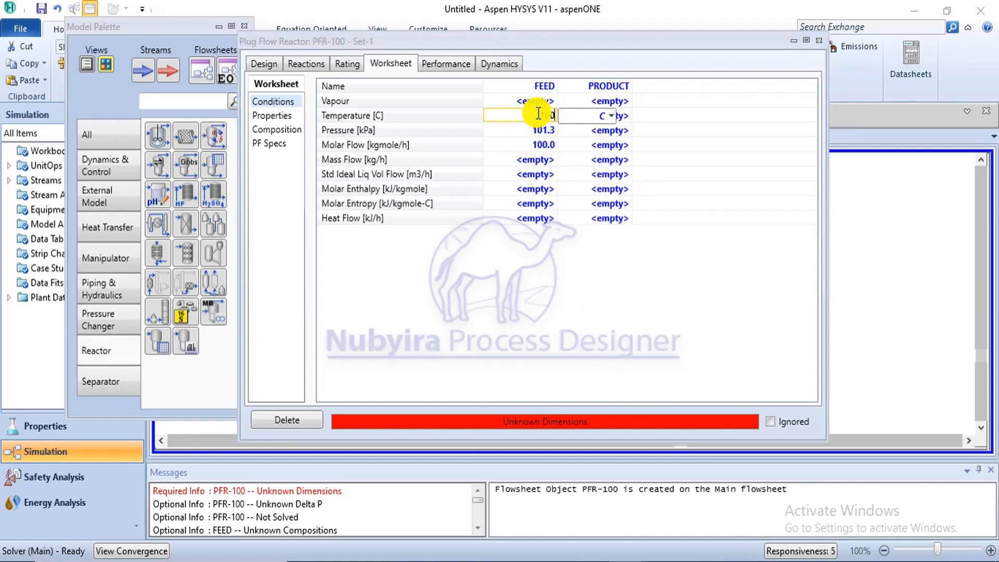
{"action": "key", "text": "Return"}
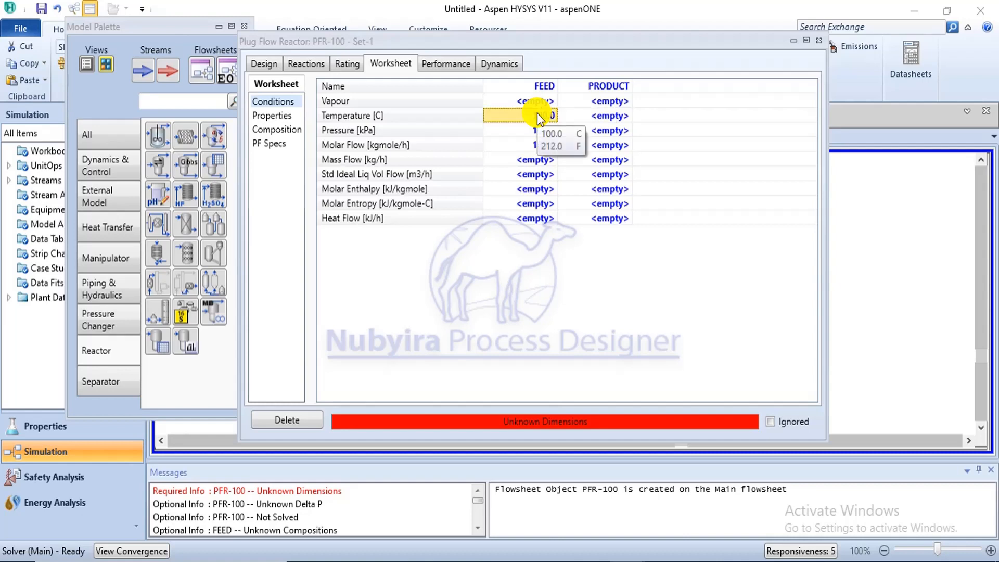
- Look up the feed composition in the PDF and set FEED's chloroform mole fraction to 0.4 in PFR-100's worksheet
{"action": "left_click", "coordinate": [277, 142]}
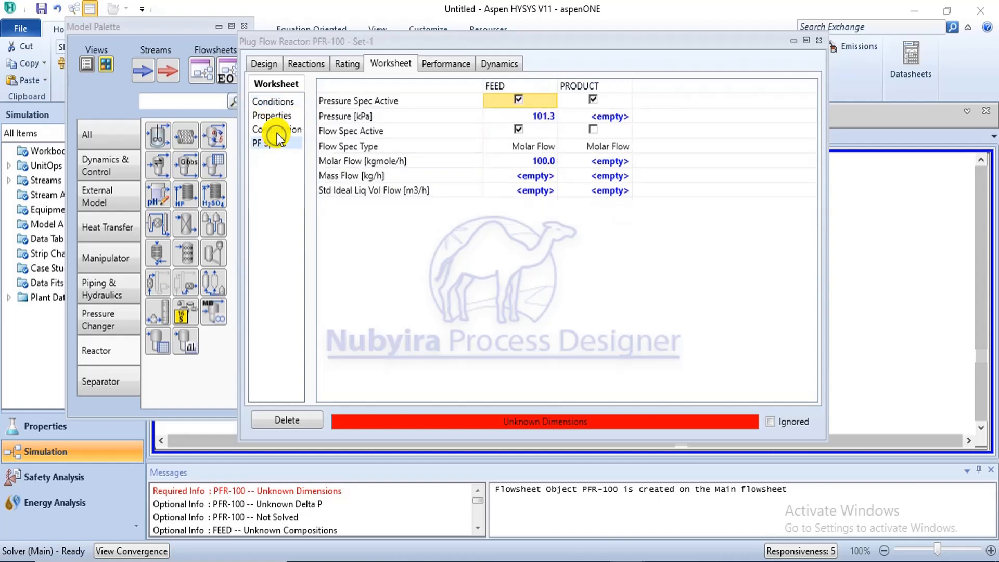
{"action": "left_click", "coordinate": [274, 129]}
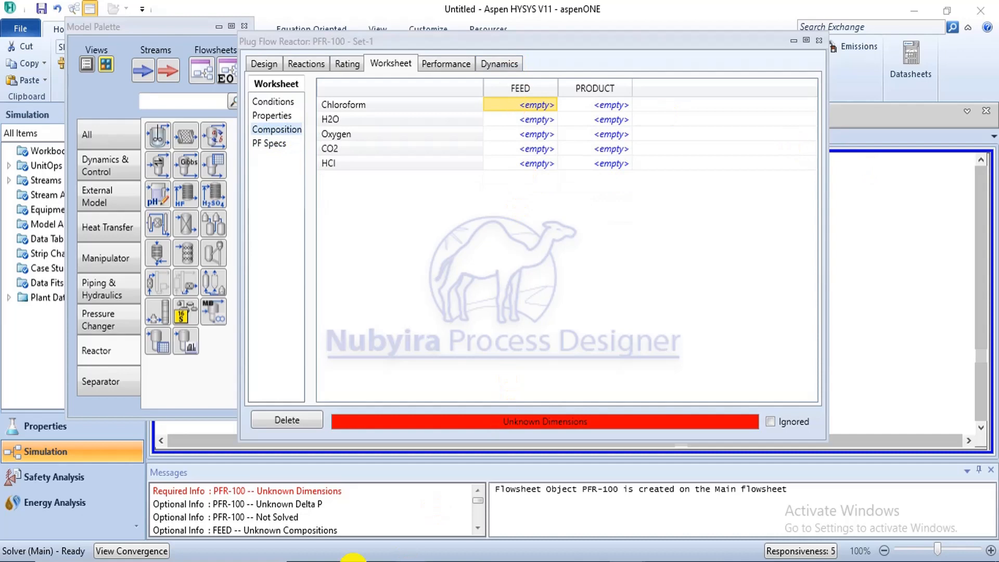
{"action": "left_click", "coordinate": [332, 515]}
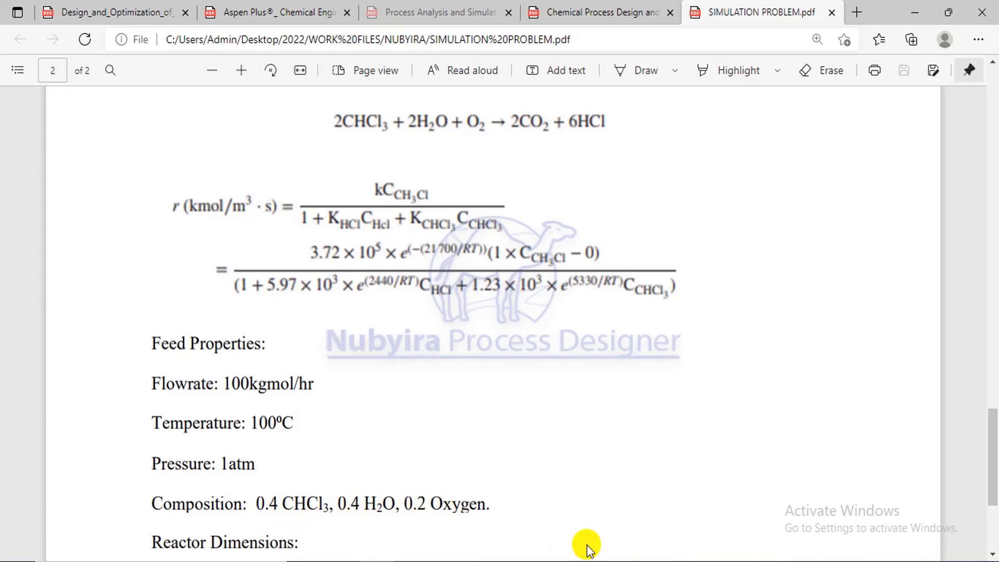
{"action": "mouse_move", "coordinate": [593, 561]}
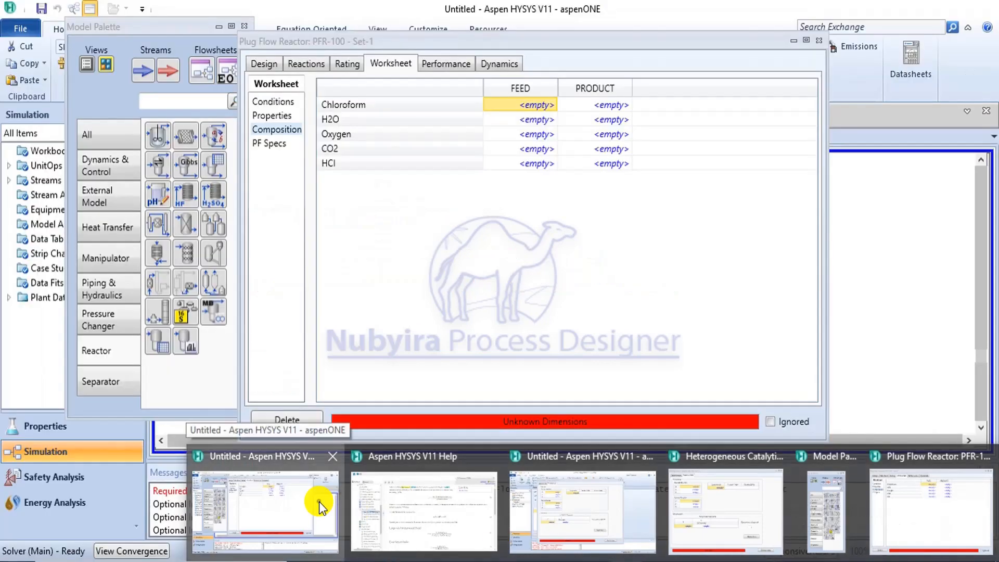
{"action": "left_click", "coordinate": [319, 502]}
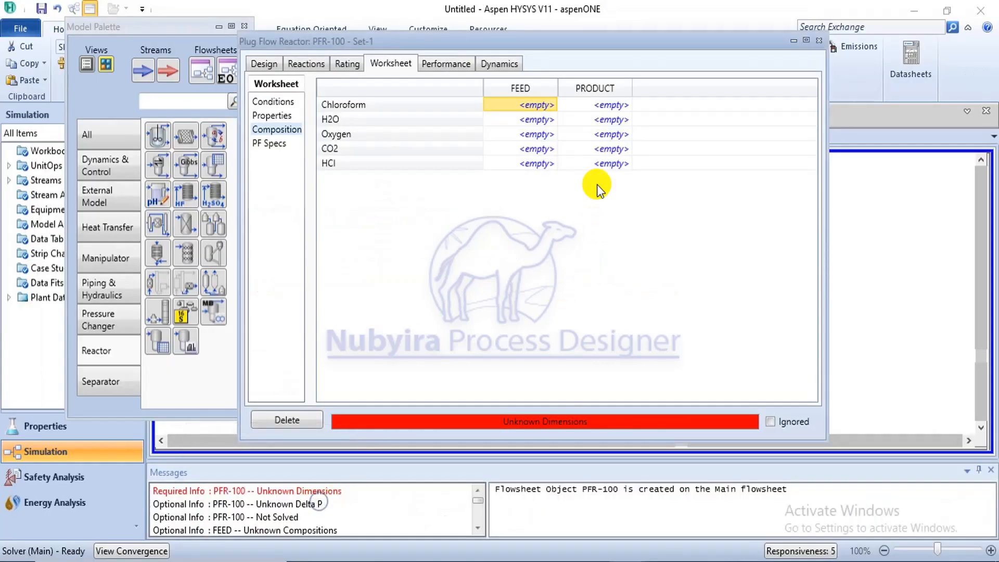
{"action": "left_click", "coordinate": [553, 108]}
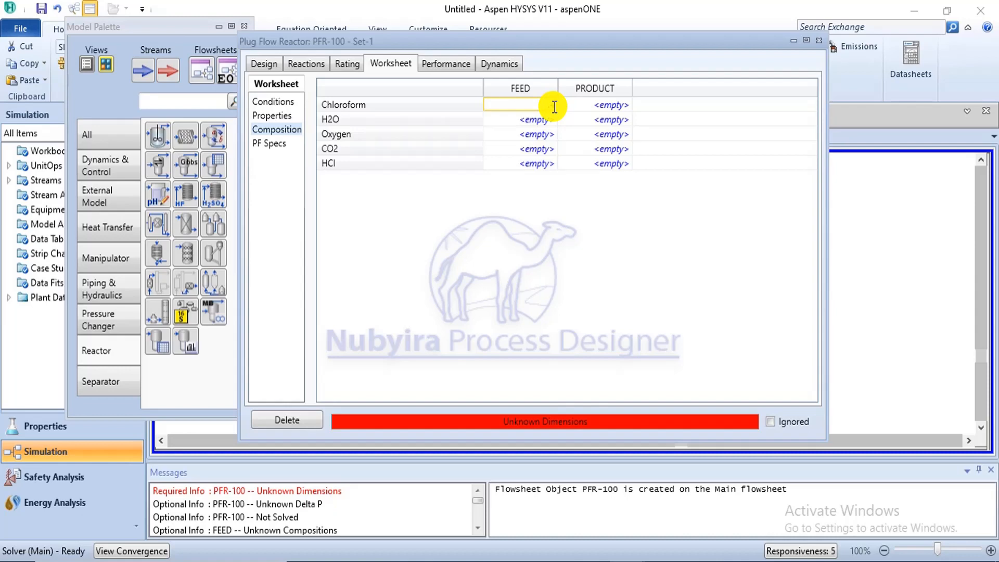
{"action": "type", "text": "0.4"}
{"action": "key", "text": "Return"}
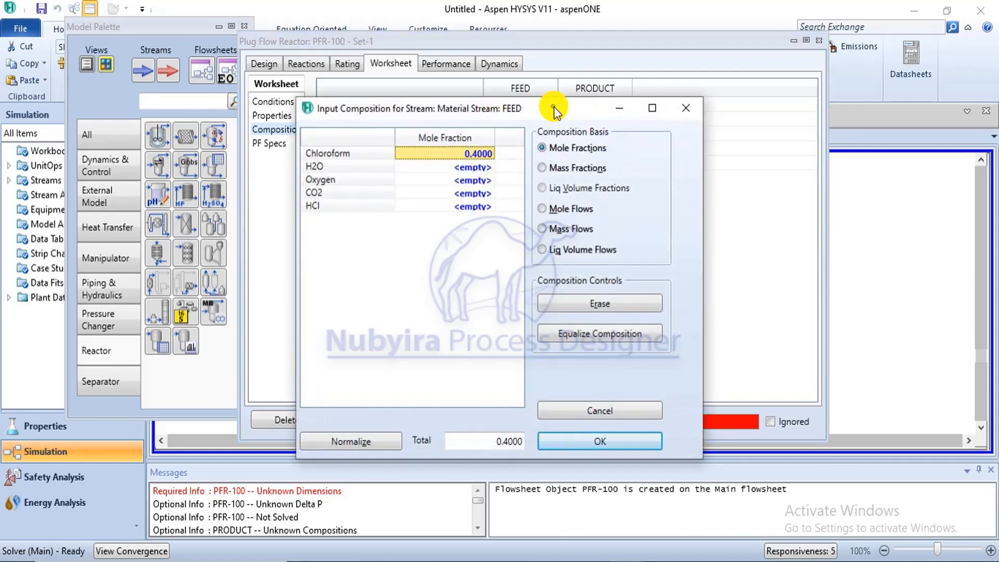
- Recheck the PDF, set FEED's mole fractions to 0.4 for H2O and 0.2 for oxygen, and accept the composition
{"action": "left_click_drag", "start_coordinate": [555, 109], "coordinate": [567, 67]}
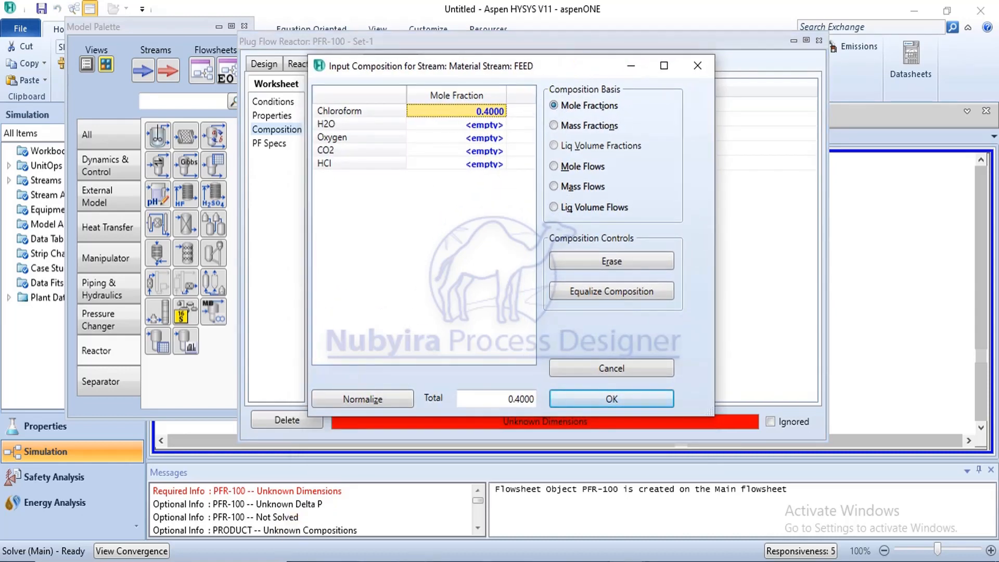
{"action": "mouse_move", "coordinate": [377, 561]}
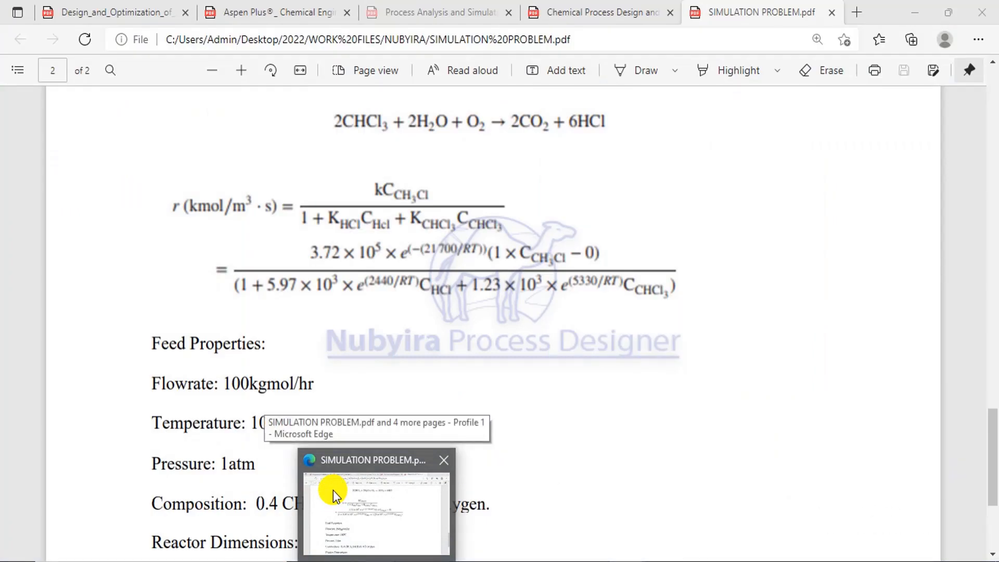
{"action": "left_click", "coordinate": [334, 490]}
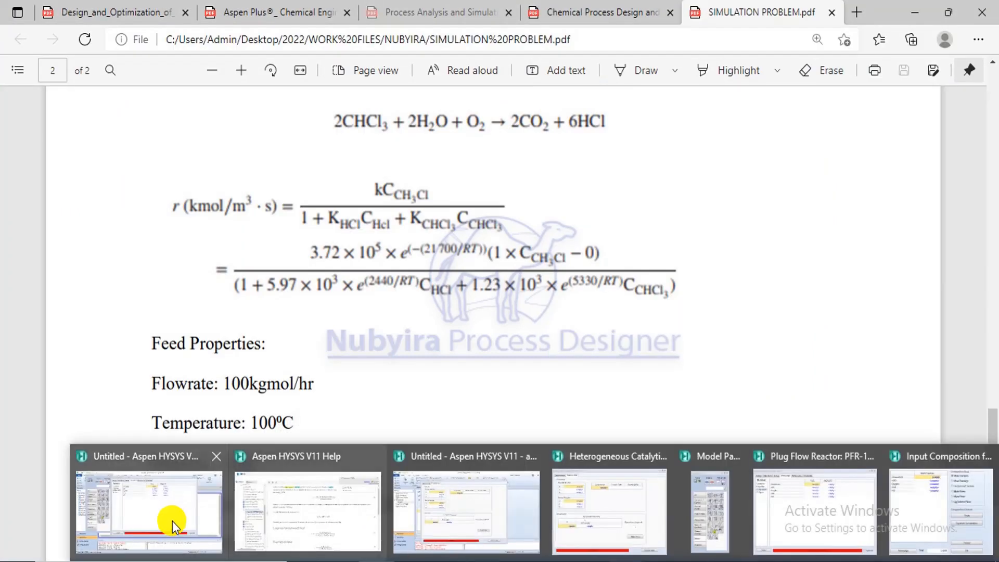
{"action": "left_click", "coordinate": [166, 518]}
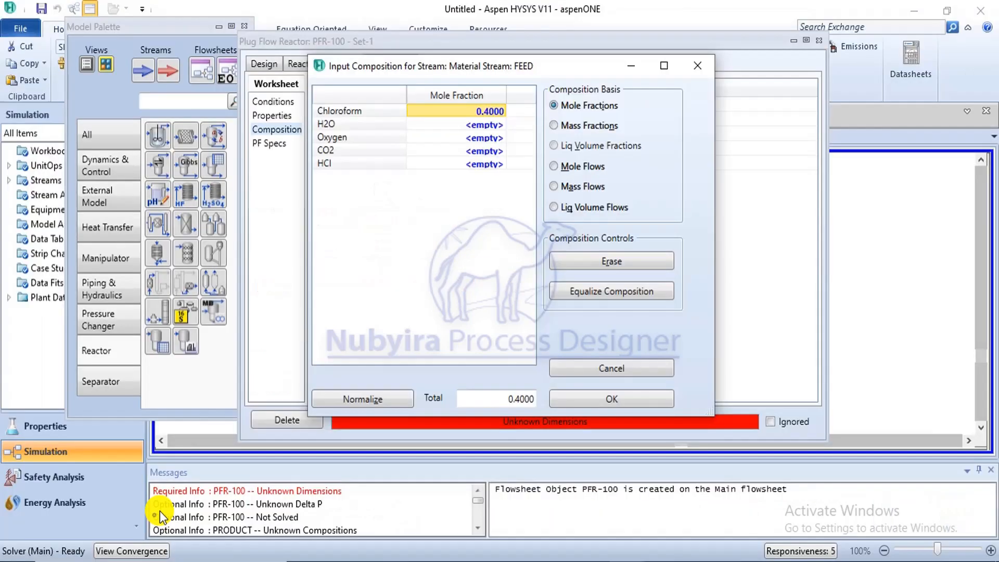
{"action": "left_click", "coordinate": [476, 124]}
{"action": "left_click", "coordinate": [476, 124]}
{"action": "type", "text": "."}
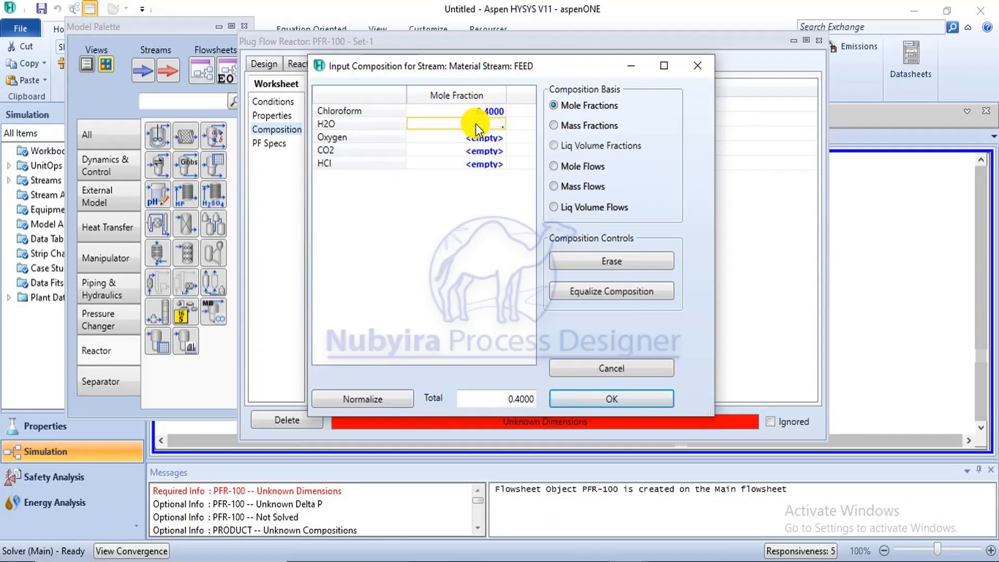
{"action": "type", "text": "4"}
{"action": "key", "text": "Return"}
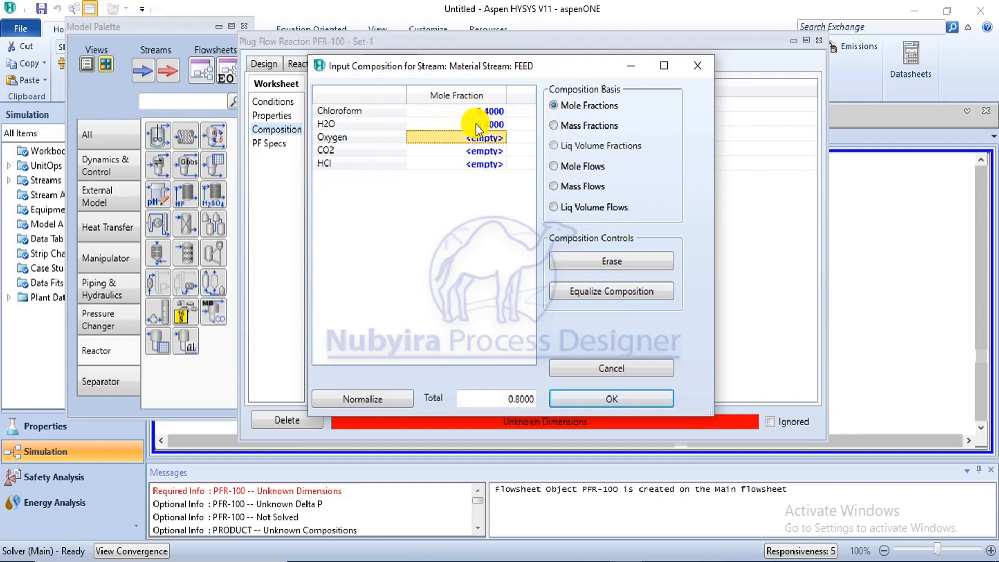
{"action": "type", "text": ".2"}
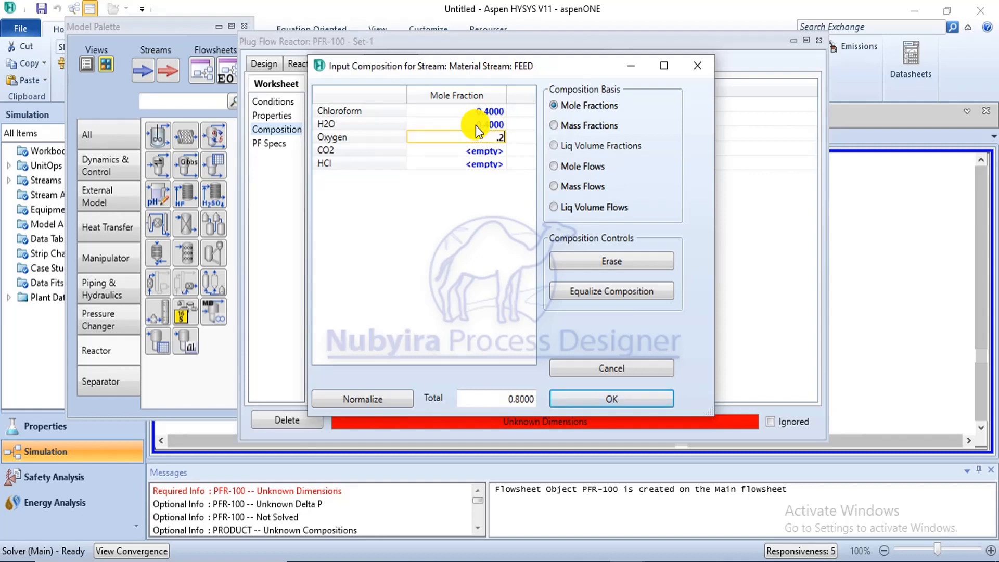
{"action": "key", "text": "Return"}
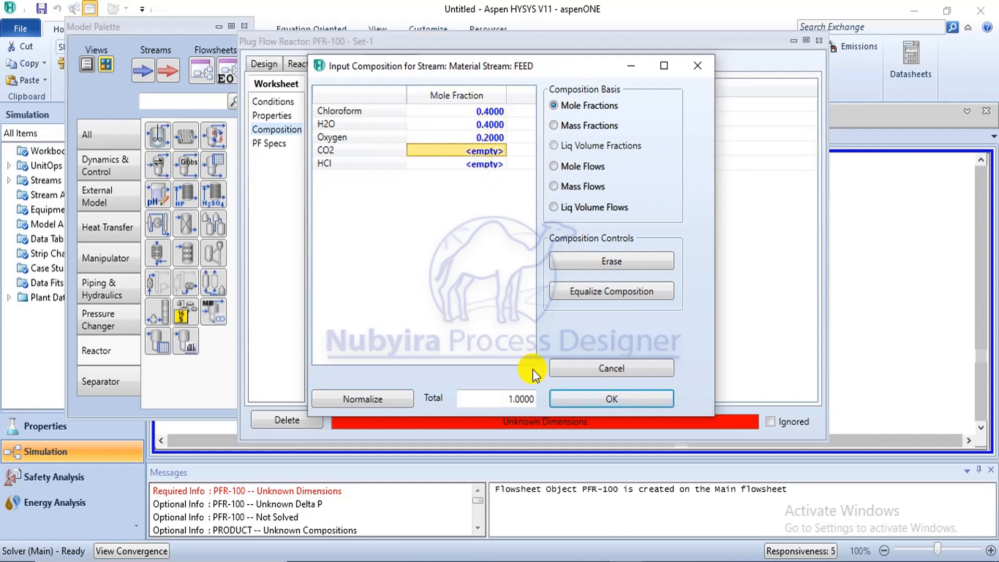
{"action": "left_click", "coordinate": [567, 401]}
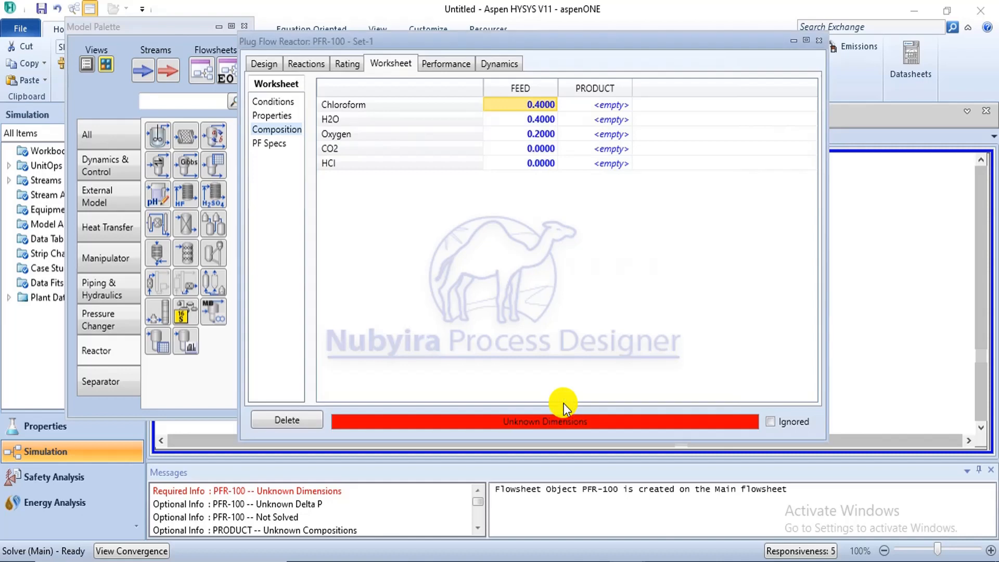
- Close and reopen the PFR-100 reactor, and set its pressure drop calculation to the Ergun Equation
{"action": "left_click", "coordinate": [273, 61]}
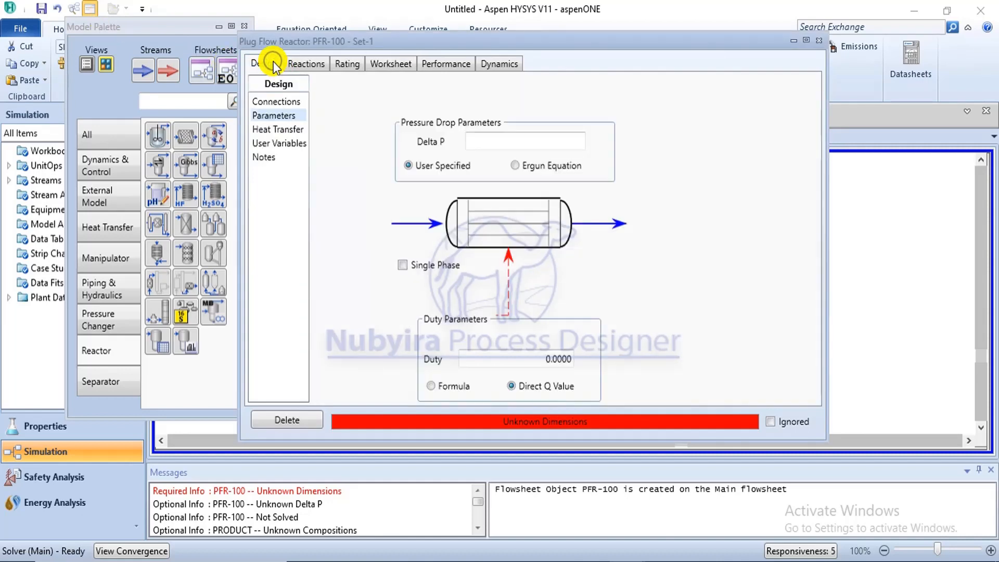
{"action": "left_click", "coordinate": [819, 40]}
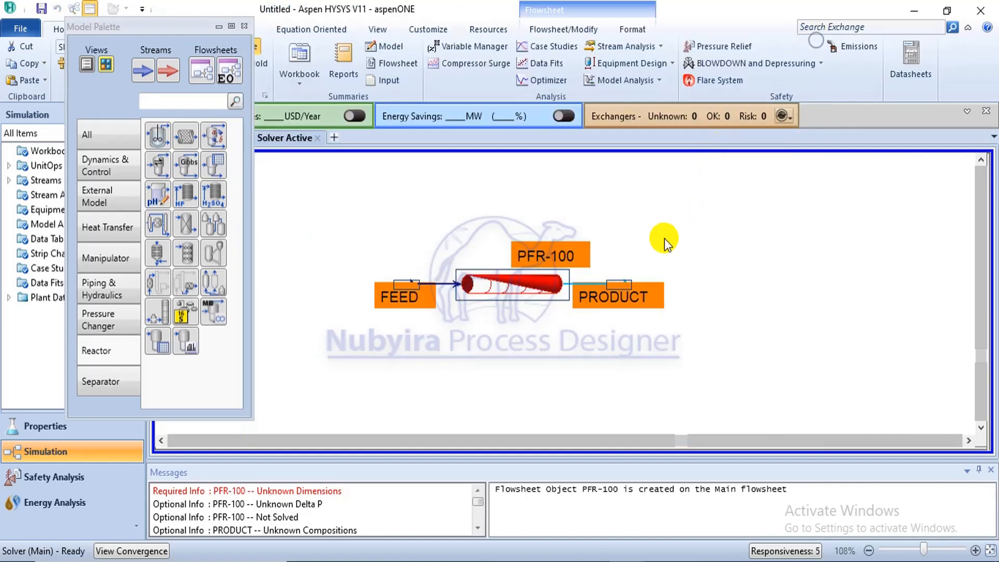
{"action": "left_click", "coordinate": [664, 239]}
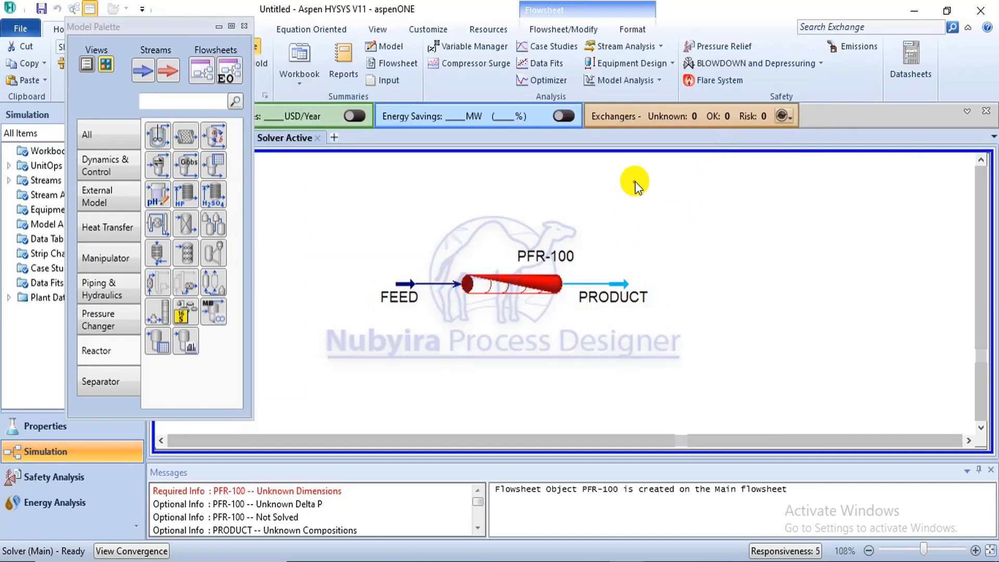
{"action": "double_click", "coordinate": [536, 280]}
{"action": "left_click_drag", "start_coordinate": [440, 134], "coordinate": [555, 31]}
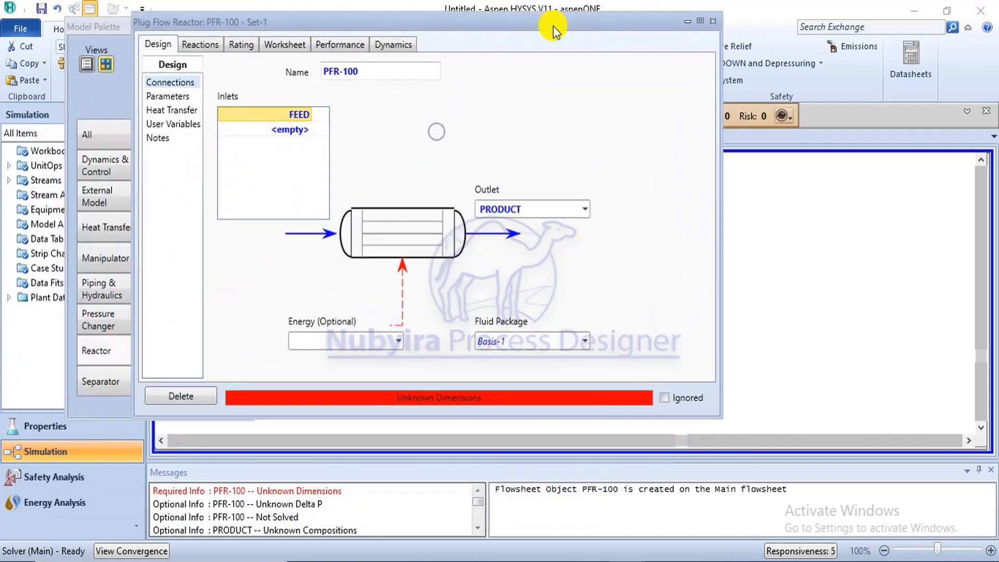
{"action": "left_click", "coordinate": [179, 96]}
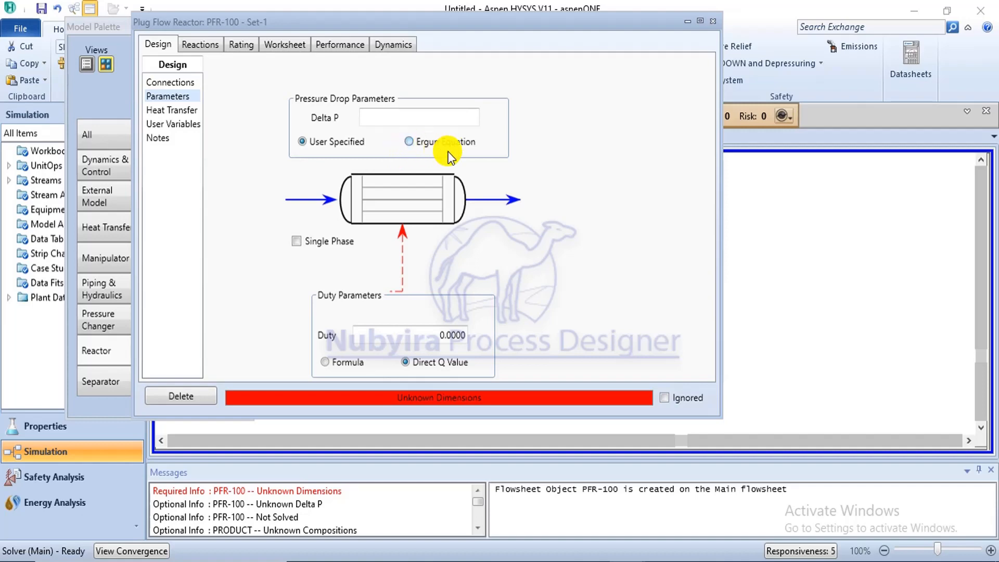
{"action": "left_click", "coordinate": [409, 141]}
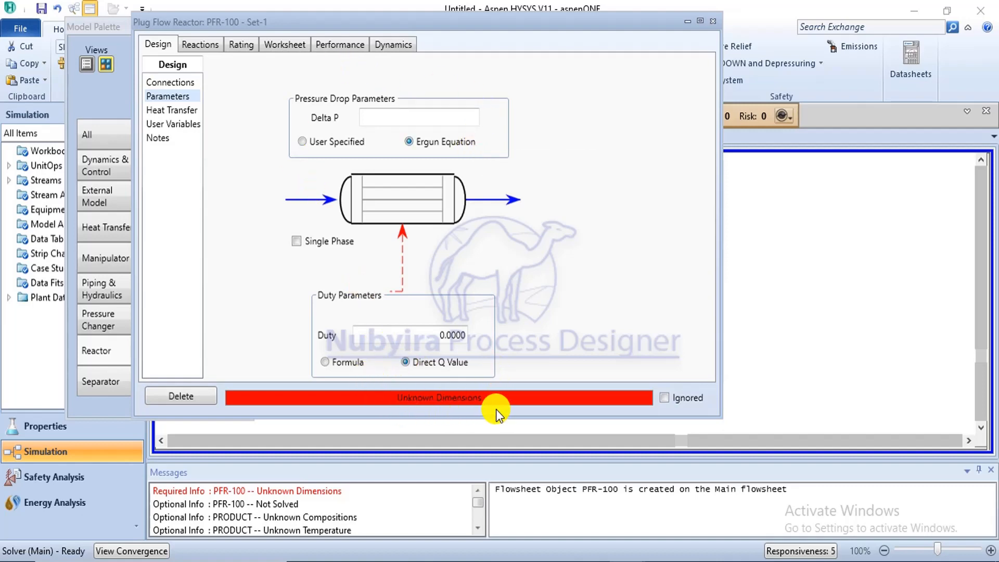
- Look up the reactor dimensions in the PDF and set PFR-100's tube length to 2 m in its sizing data
{"action": "left_click", "coordinate": [242, 45]}
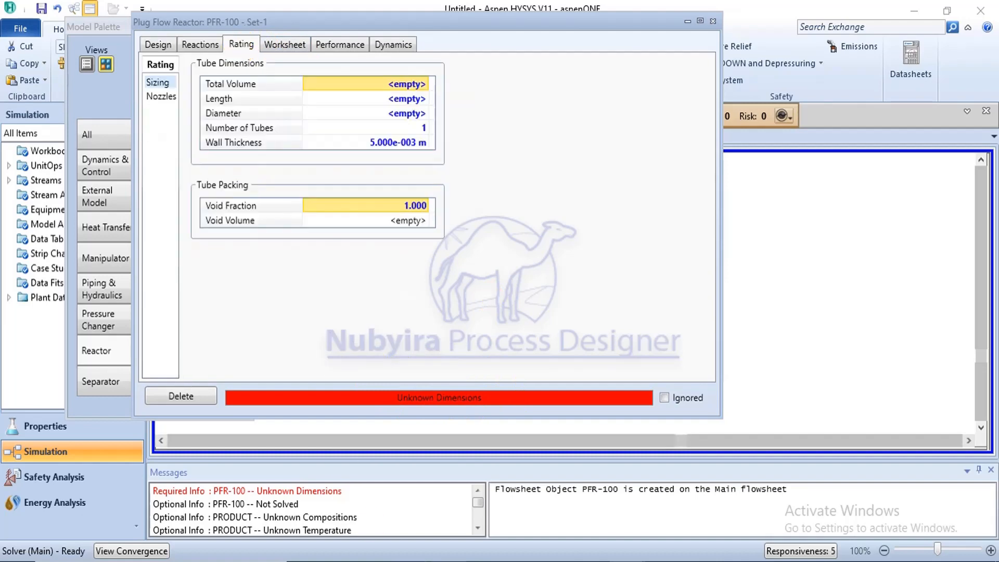
{"action": "left_click", "coordinate": [376, 561]}
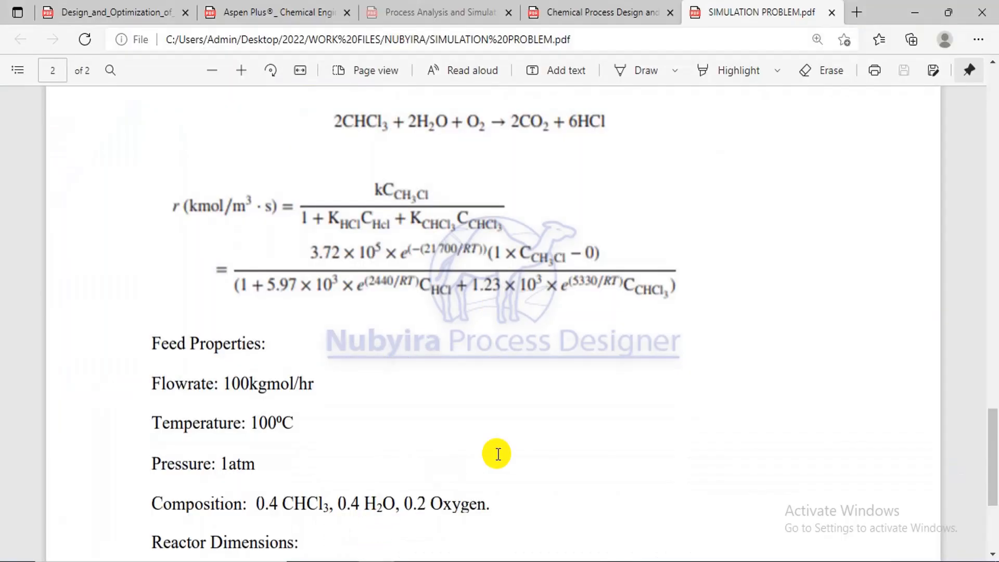
{"action": "left_click_drag", "start_coordinate": [993, 476], "coordinate": [989, 511]}
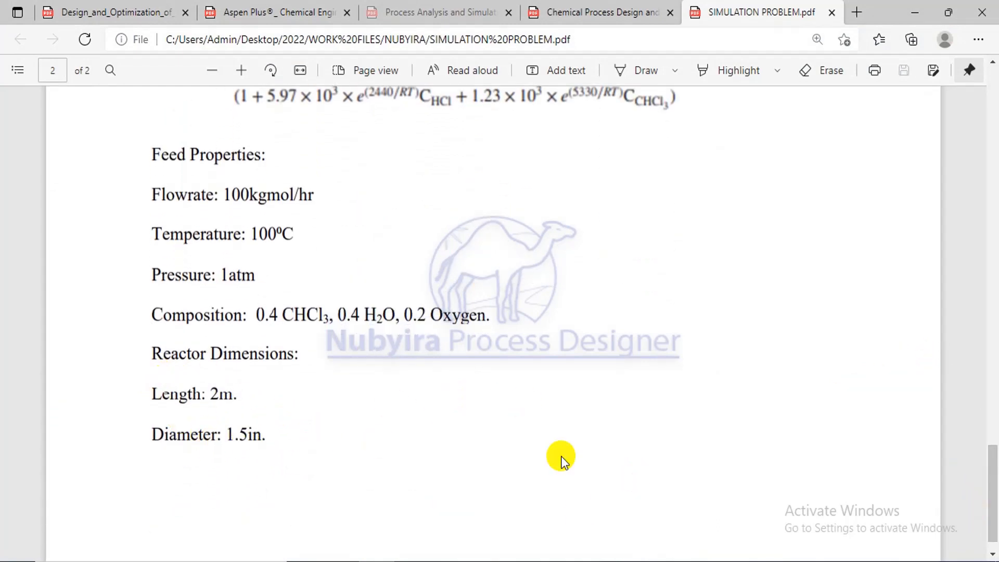
{"action": "mouse_move", "coordinate": [622, 561]}
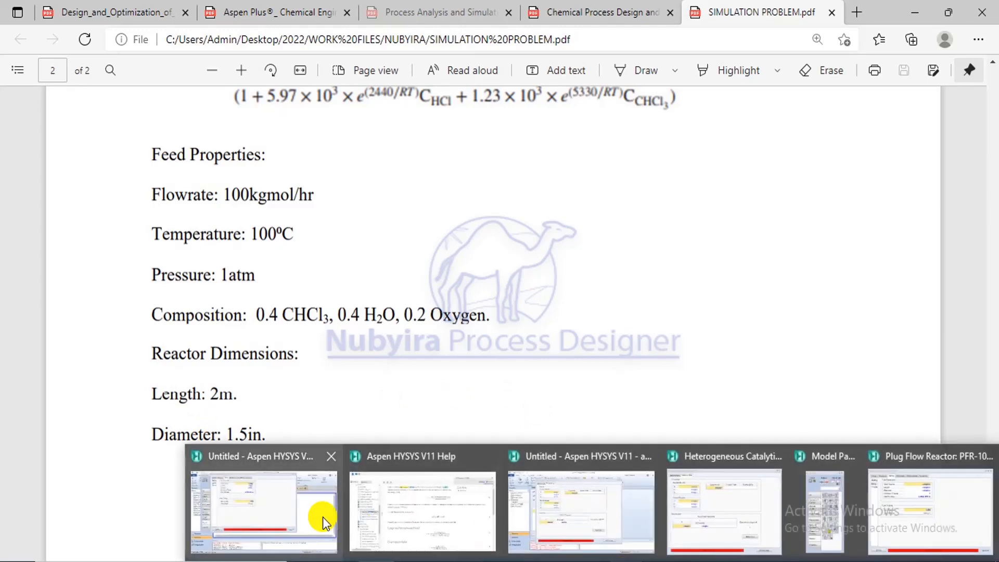
{"action": "left_click", "coordinate": [324, 518]}
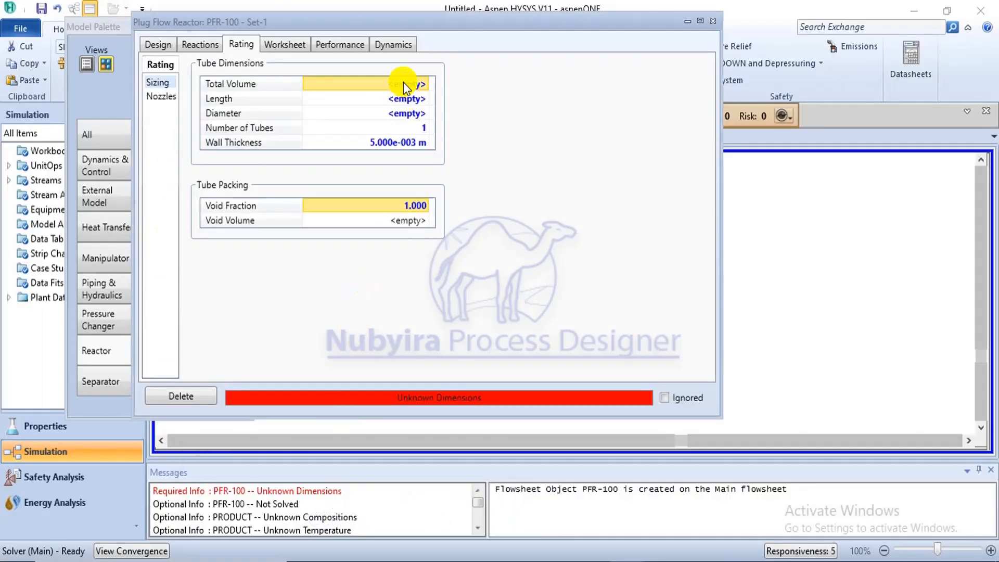
{"action": "left_click", "coordinate": [405, 98]}
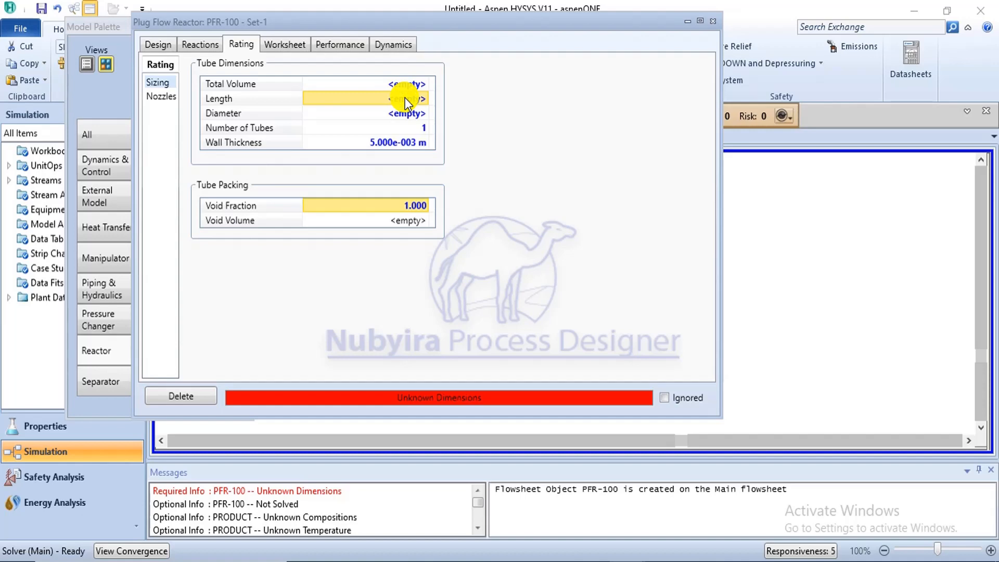
{"action": "type", "text": "2"}
- Set PFR-100's tube diameter to 1.5 in
{"action": "left_click", "coordinate": [404, 112]}
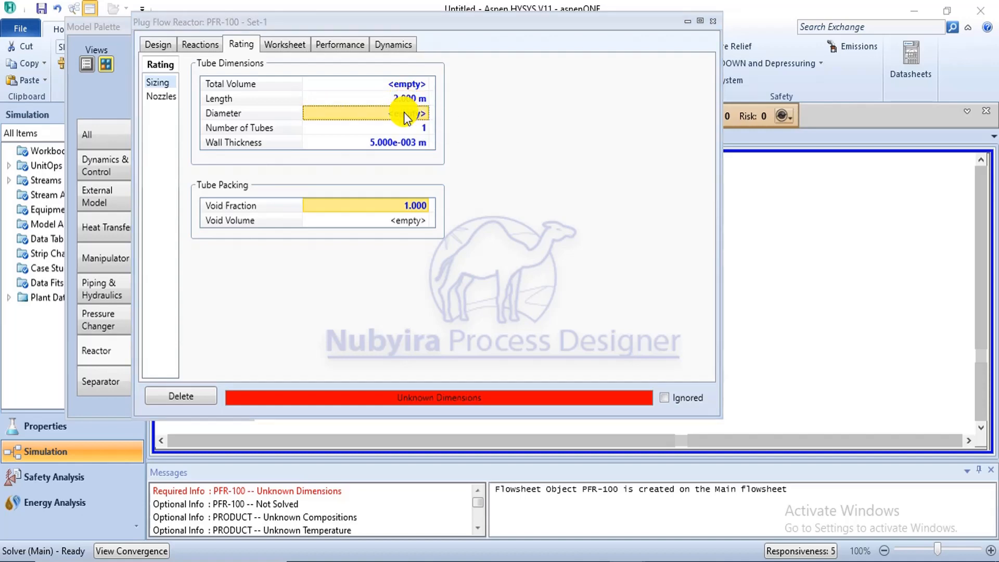
{"action": "type", "text": "1."}
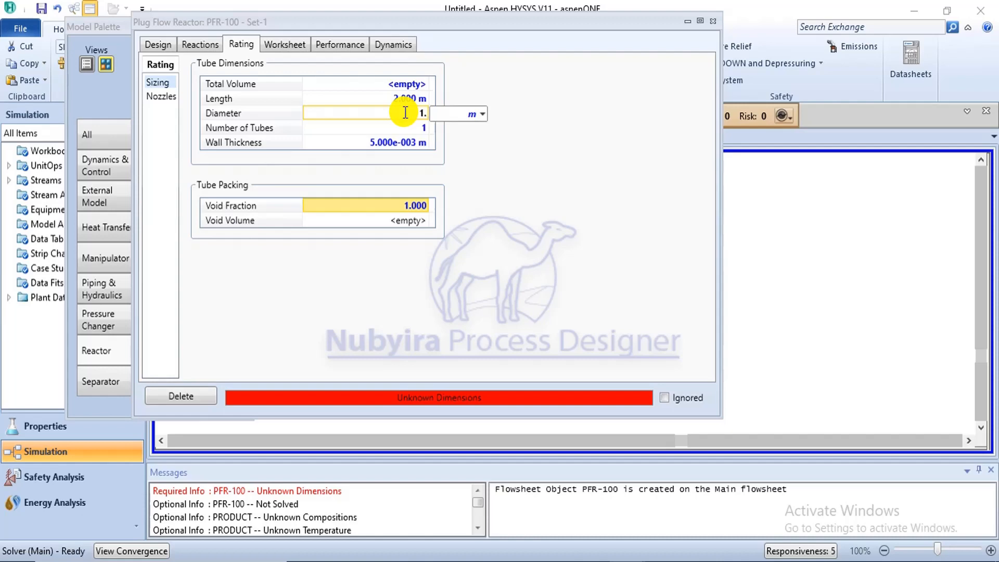
{"action": "type", "text": "5"}
{"action": "left_click", "coordinate": [478, 113]}
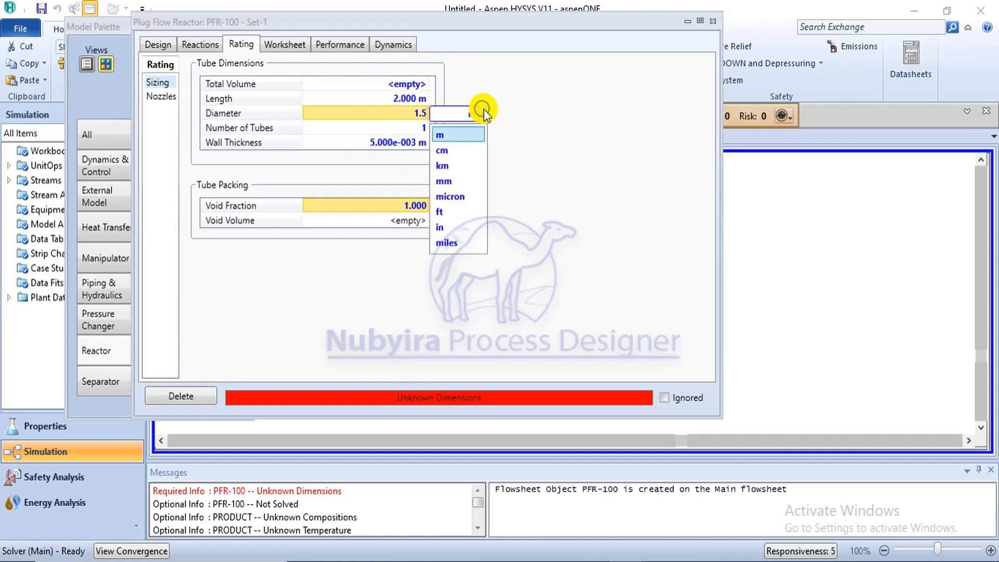
{"action": "left_click", "coordinate": [477, 229]}
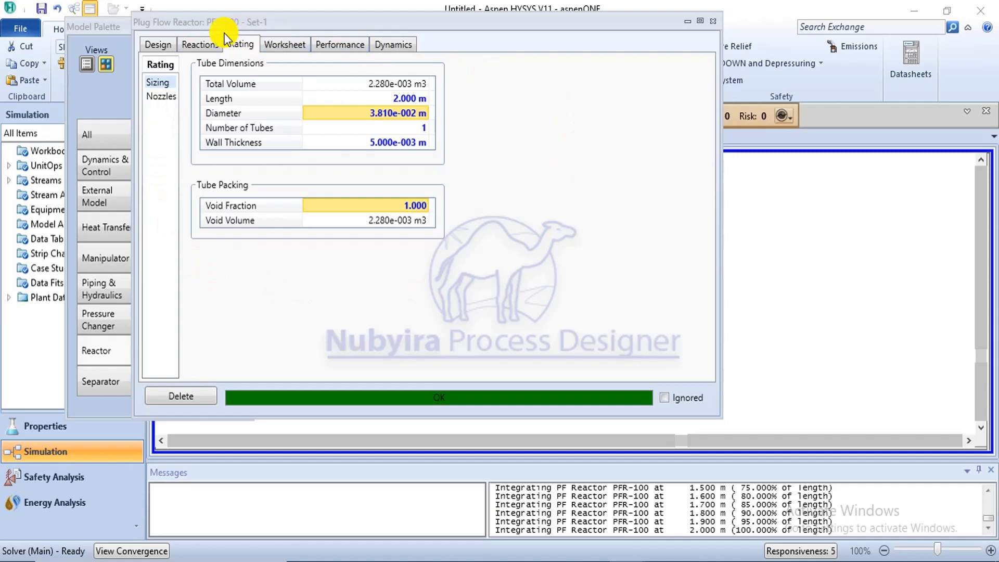
- Review PFR-100's connections and compare the FEED and PRODUCT conditions and compositions in its worksheet
{"action": "left_click", "coordinate": [146, 45]}
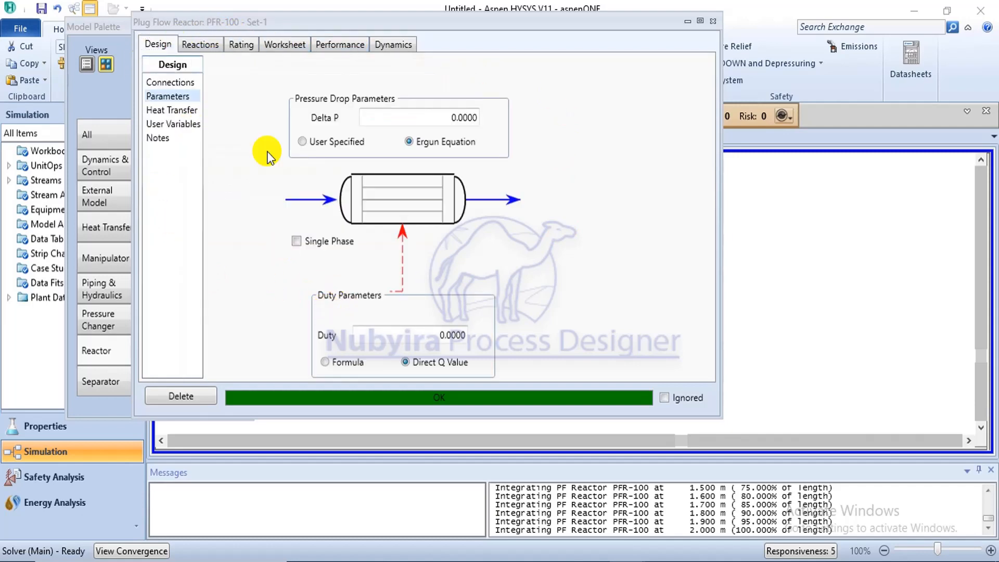
{"action": "left_click", "coordinate": [177, 83]}
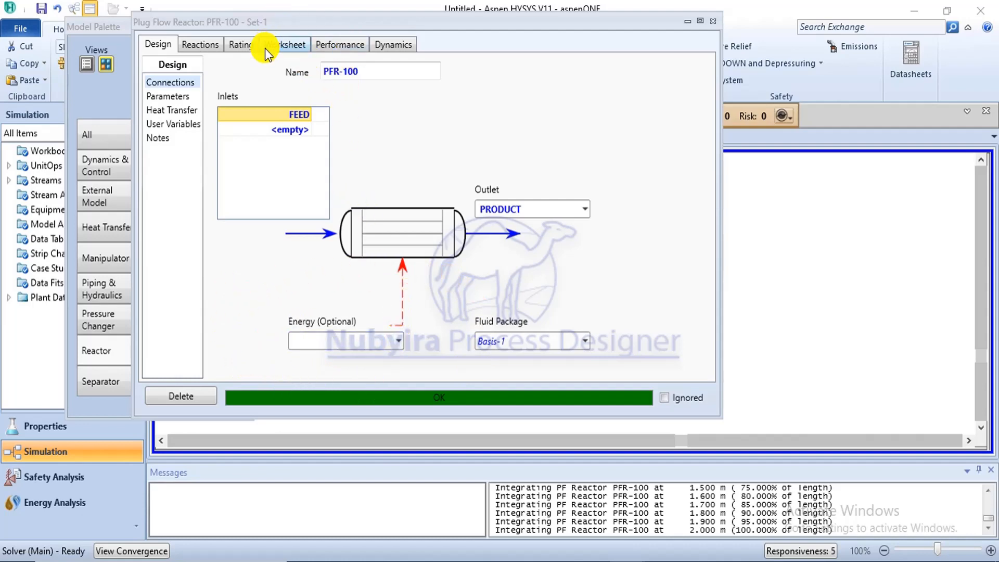
{"action": "left_click", "coordinate": [281, 44]}
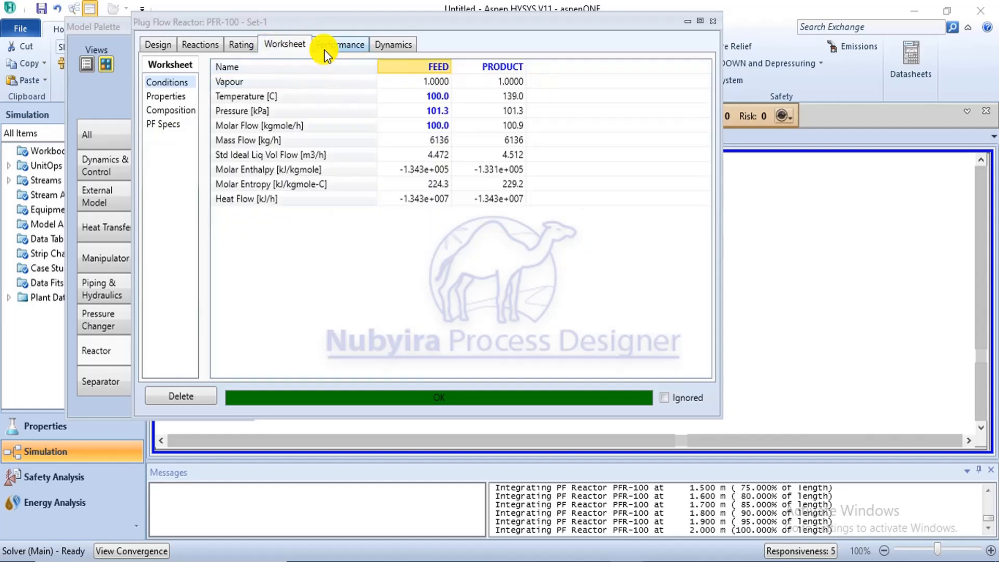
{"action": "left_click", "coordinate": [160, 46]}
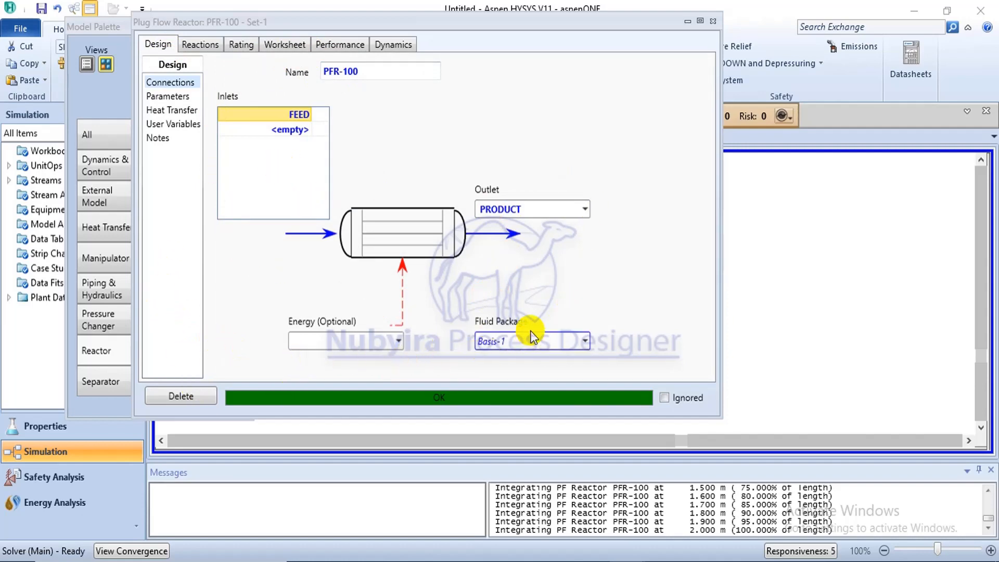
{"action": "left_click", "coordinate": [274, 43]}
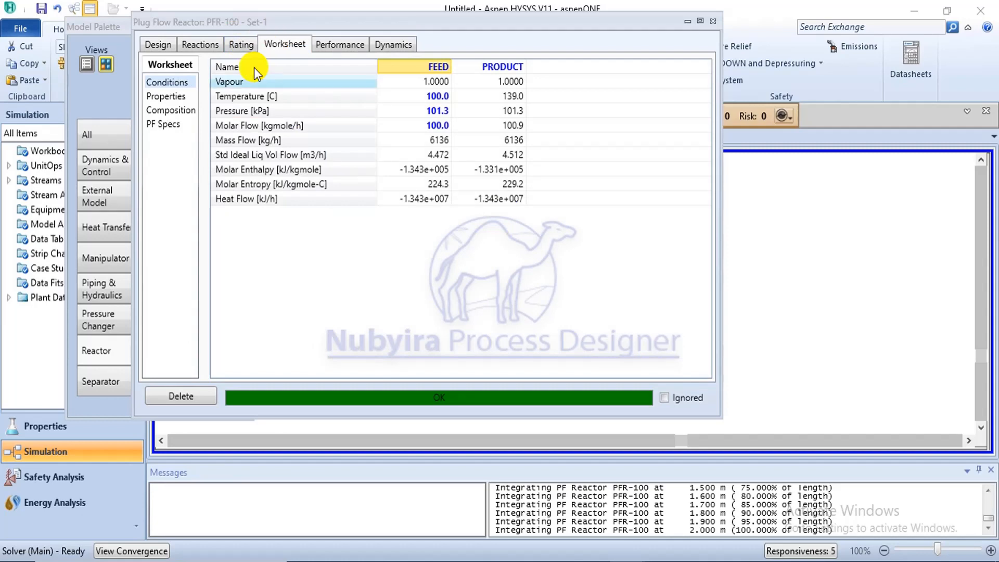
{"action": "left_click", "coordinate": [182, 114]}
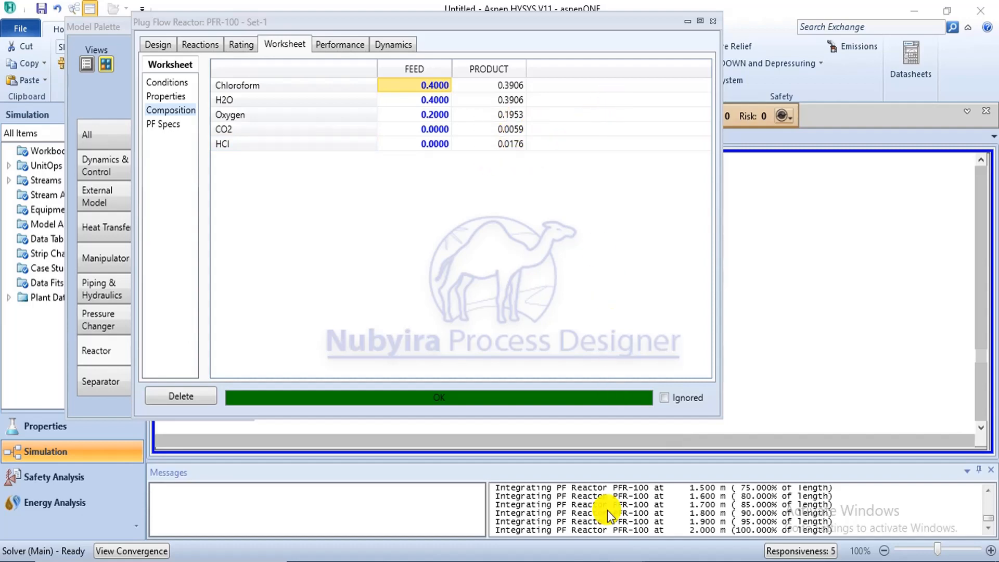
- Recheck the reaction and feed data in the simulation problem PDF, and return to the HYSYS case
{"action": "left_click", "coordinate": [367, 561]}
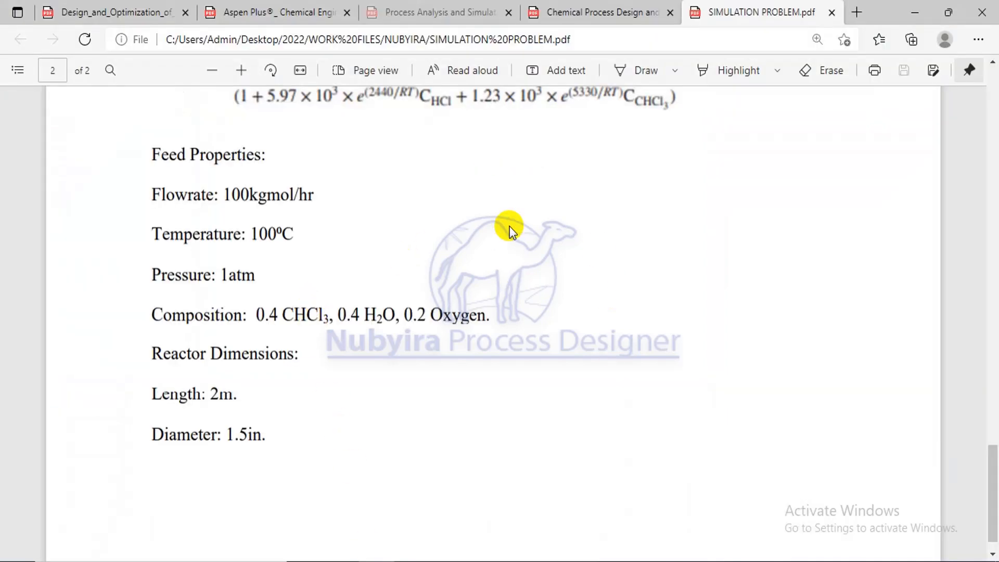
{"action": "left_click_drag", "start_coordinate": [995, 458], "coordinate": [994, 385]}
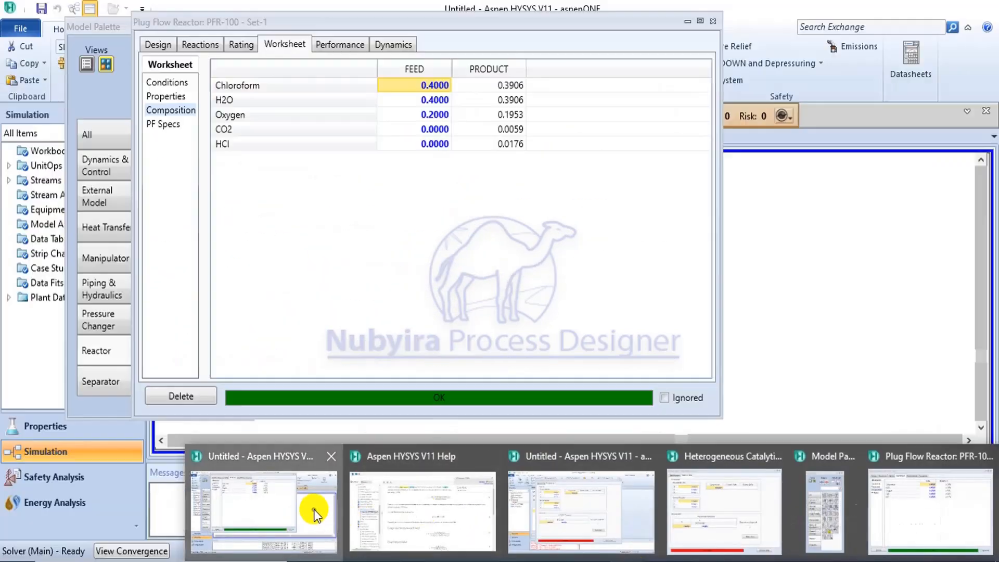
{"action": "left_click", "coordinate": [315, 516]}
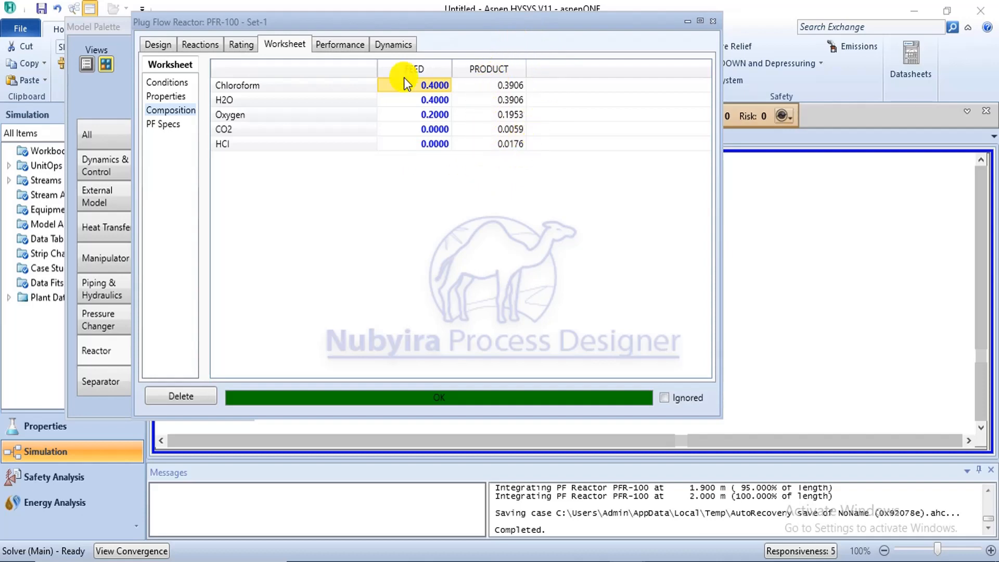
- Check PFR-100's overall reaction settings, and close the reactor window to return to the flowsheet
{"action": "left_click", "coordinate": [154, 44]}
{"action": "left_click", "coordinate": [185, 43]}
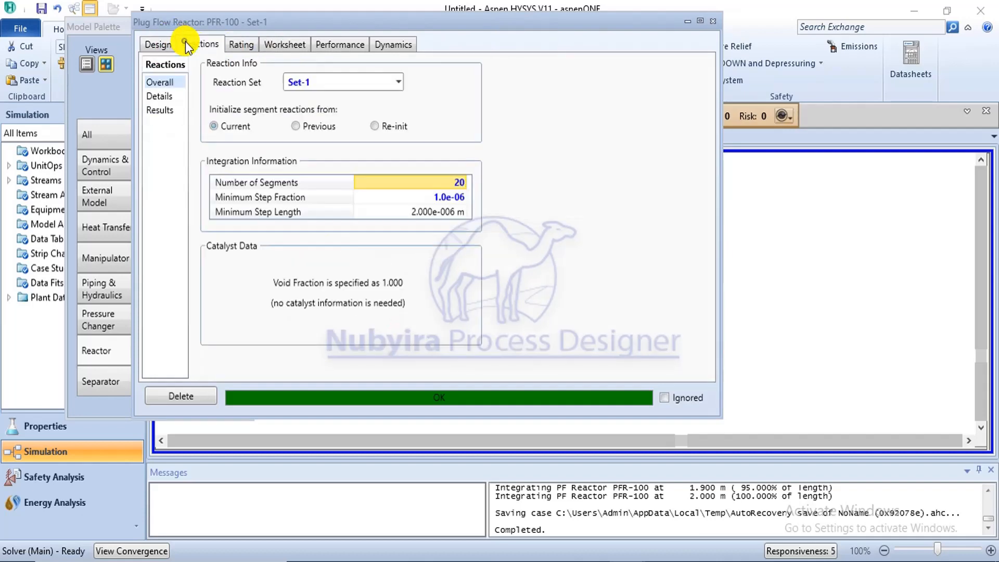
{"action": "left_click", "coordinate": [714, 22]}
{"action": "left_click", "coordinate": [650, 217]}
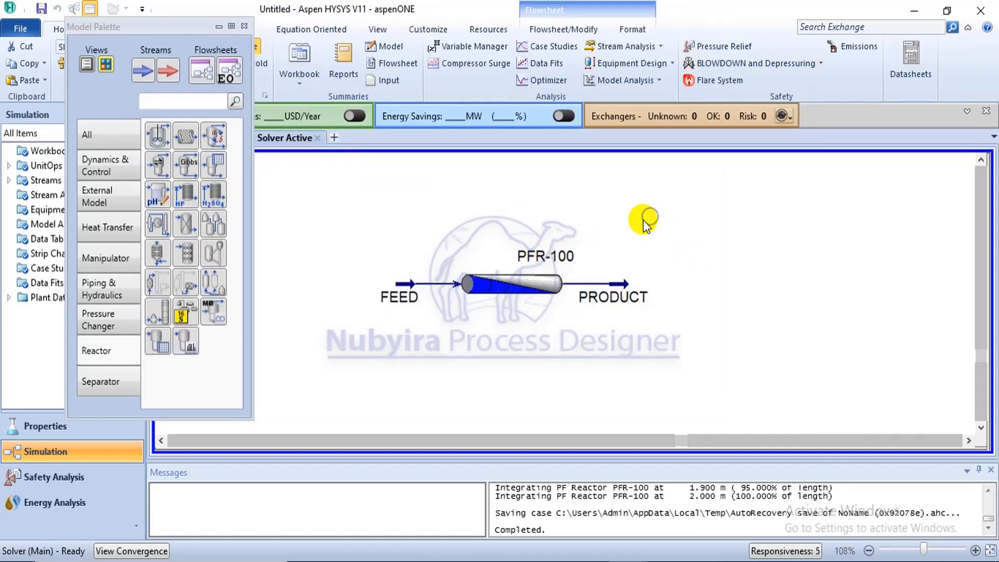